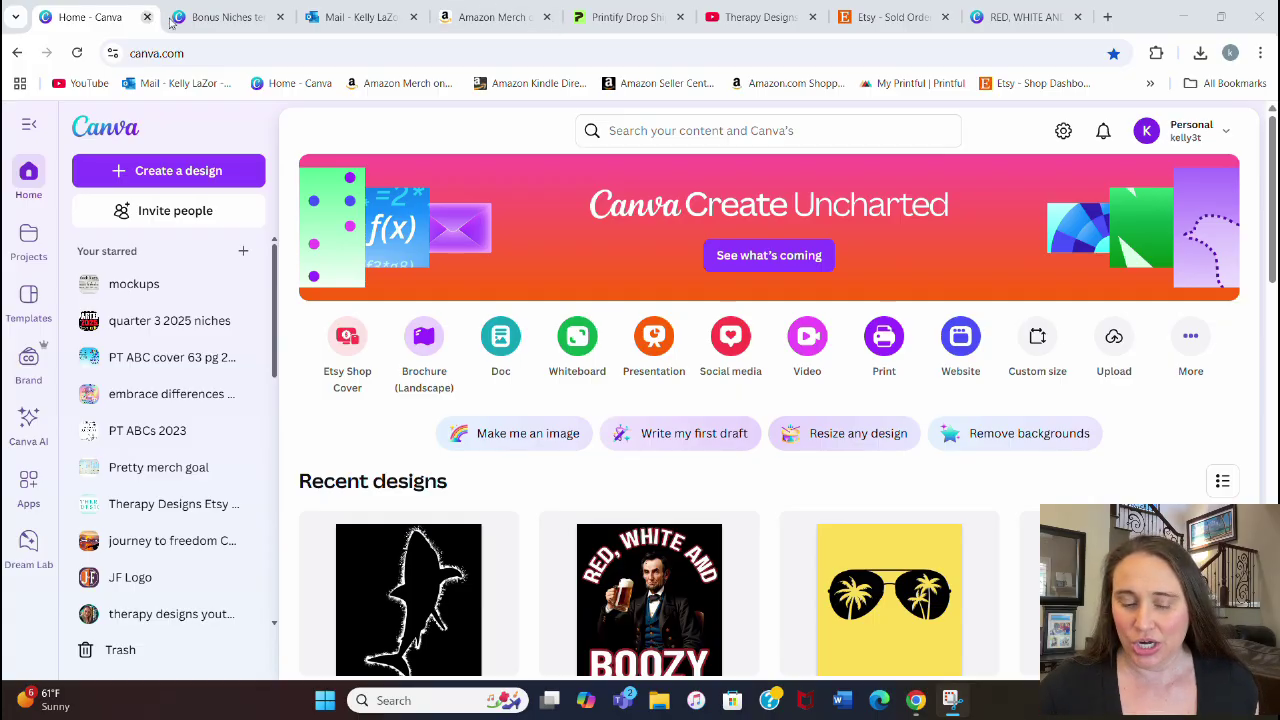
# Create a custom 4500 × 5400 px design and set its page background to dark gray #545454.
pyautogui.click(1037, 340)
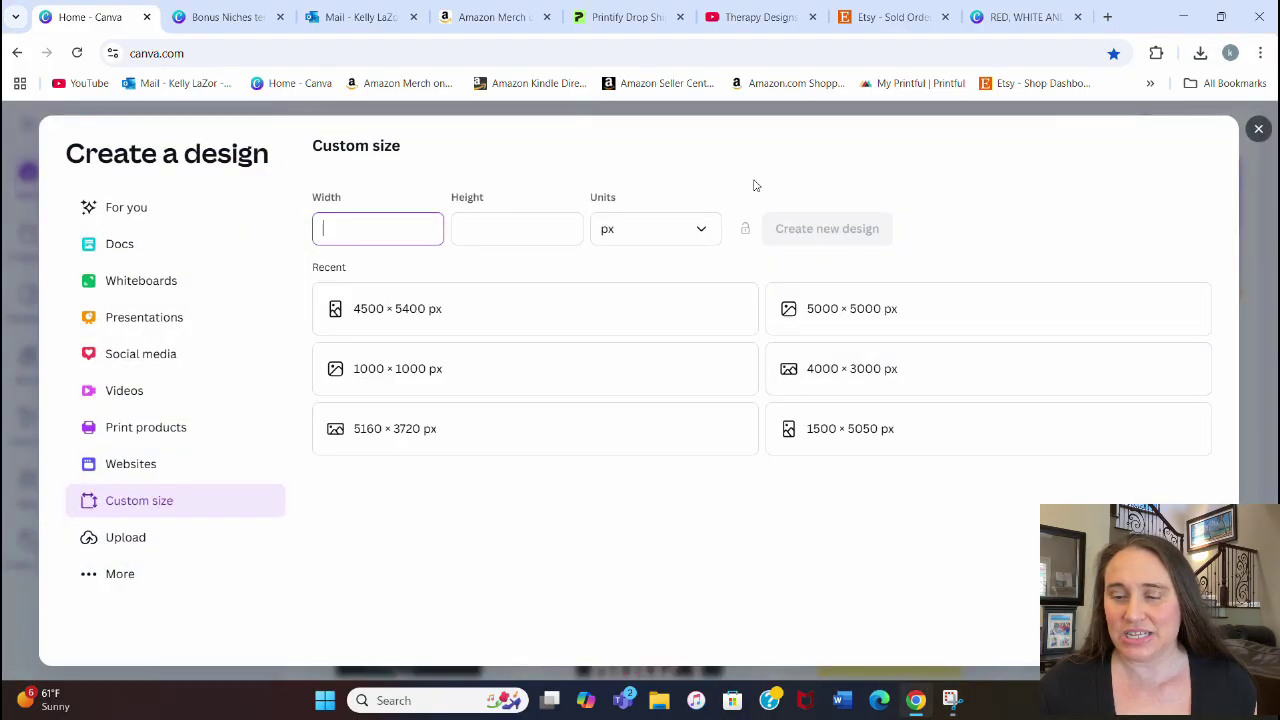
pyautogui.click(388, 319)
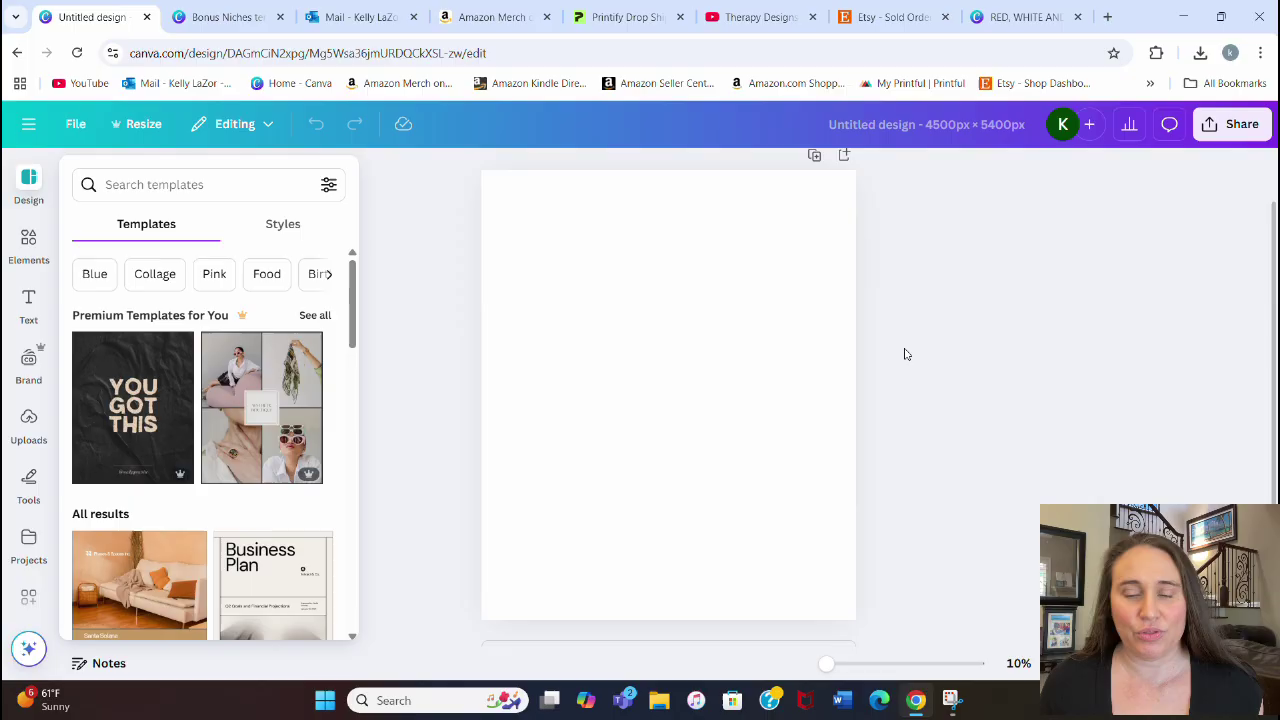
pyautogui.click(616, 300)
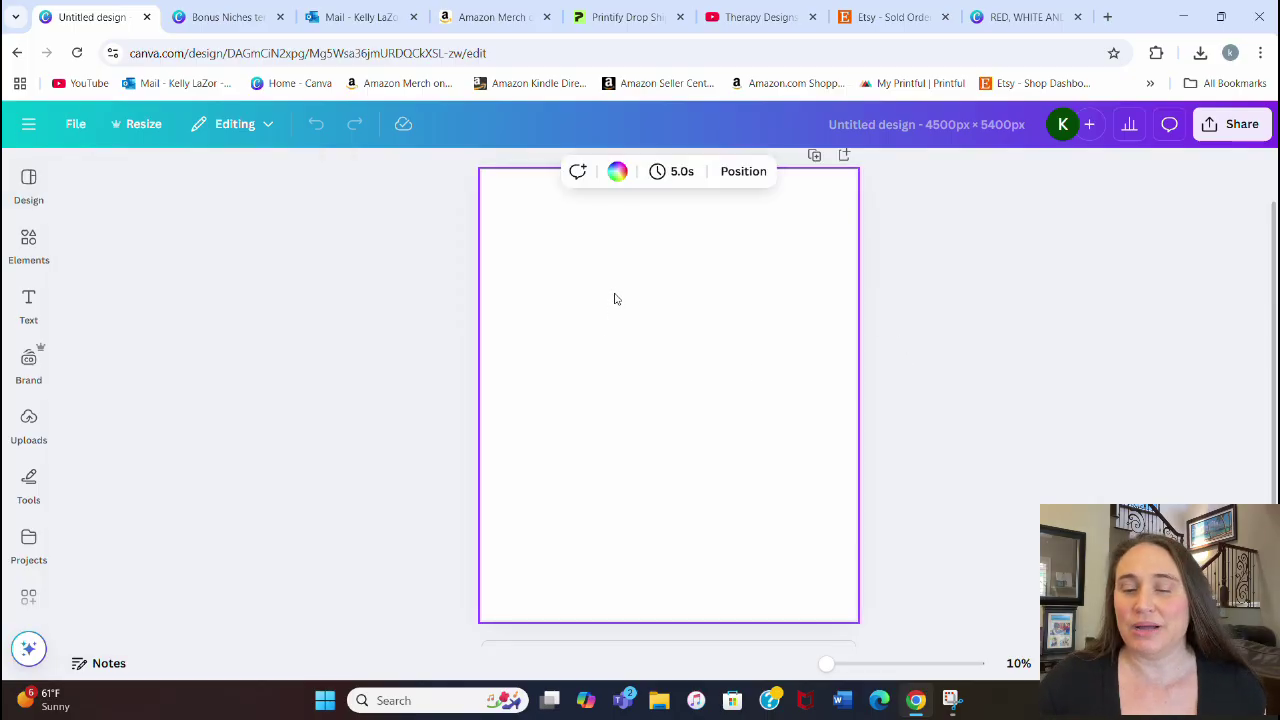
pyautogui.click(617, 171)
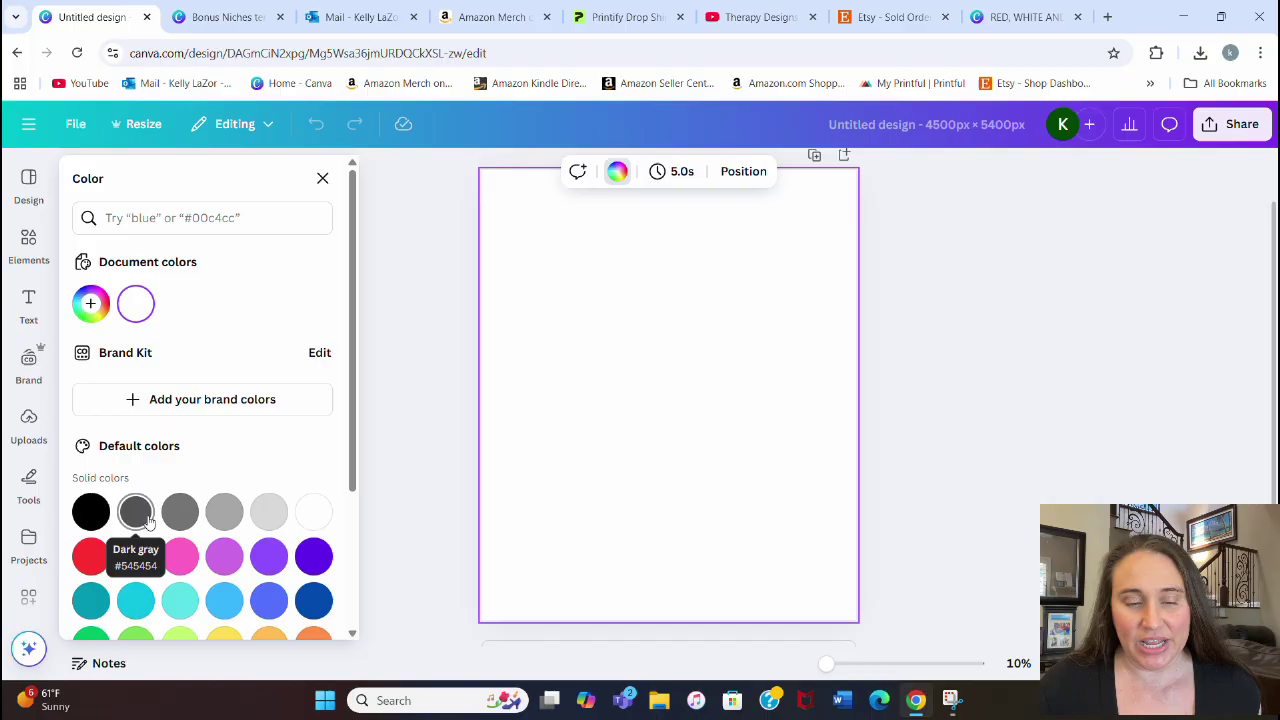
pyautogui.click(146, 518)
pyautogui.click(931, 397)
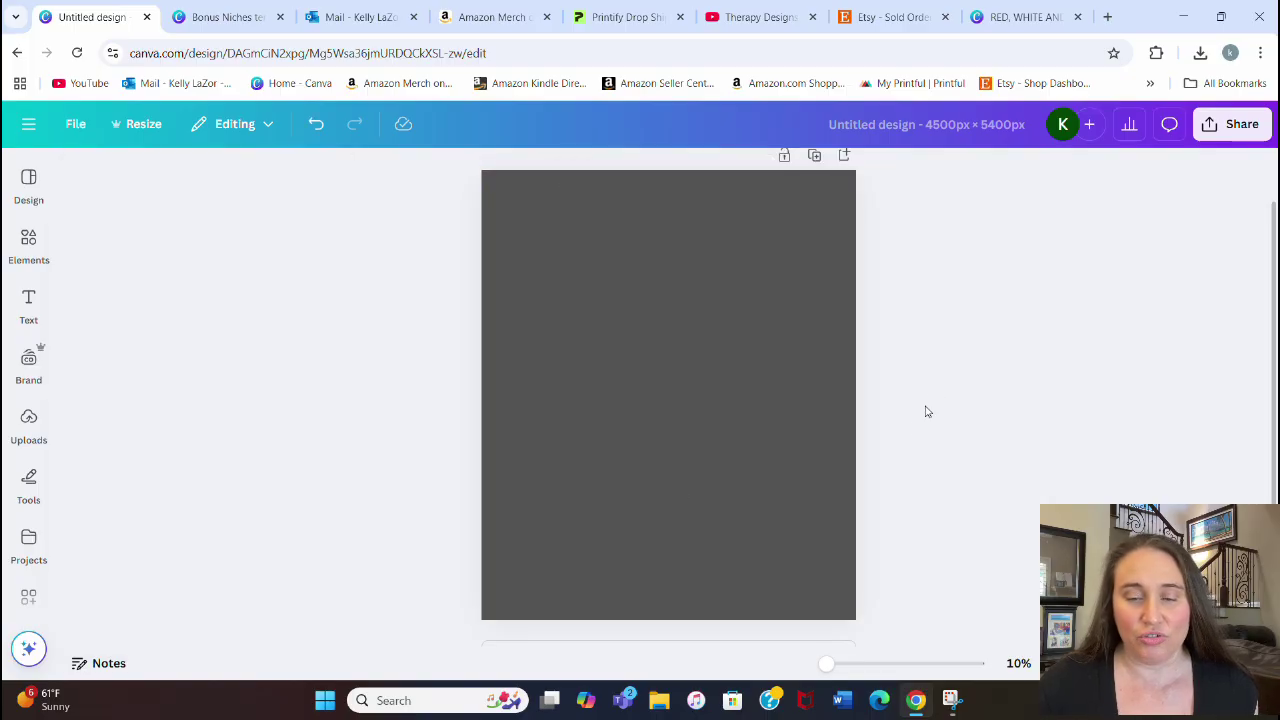
# Search the elements for "shark" and add the plain black shark silhouette from the graphics to the page.
pyautogui.click(30, 237)
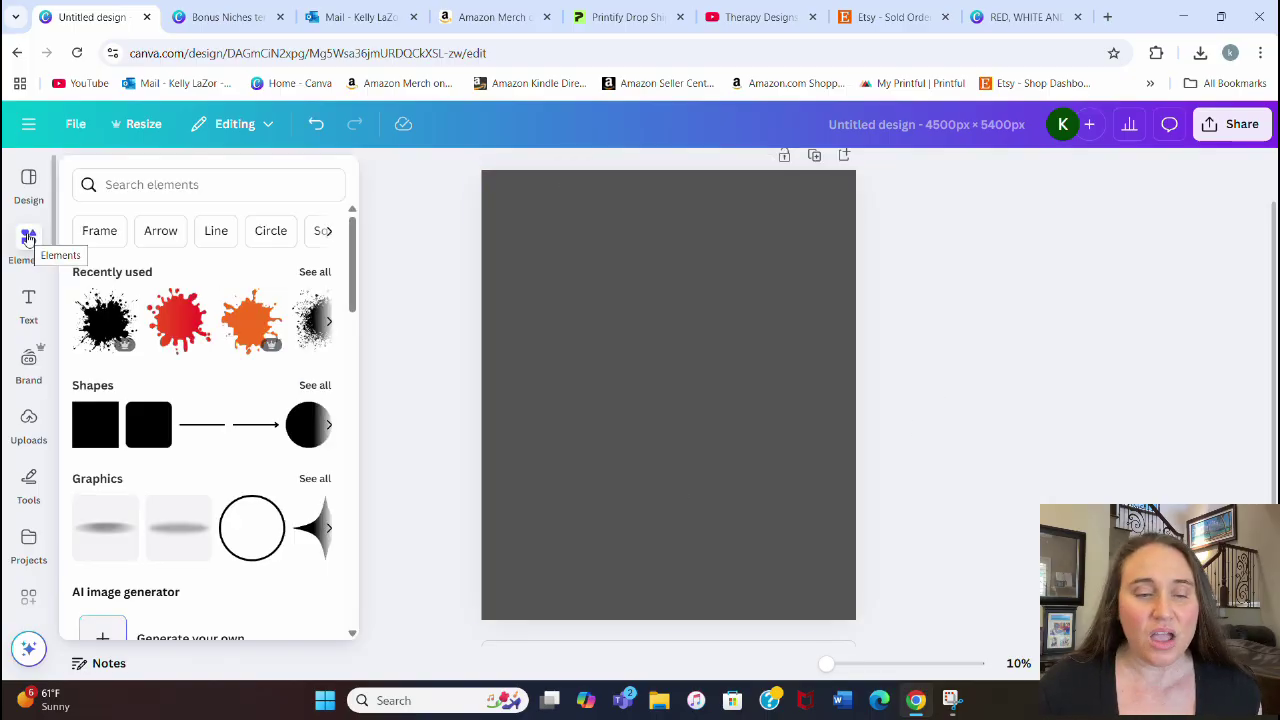
pyautogui.click(145, 177)
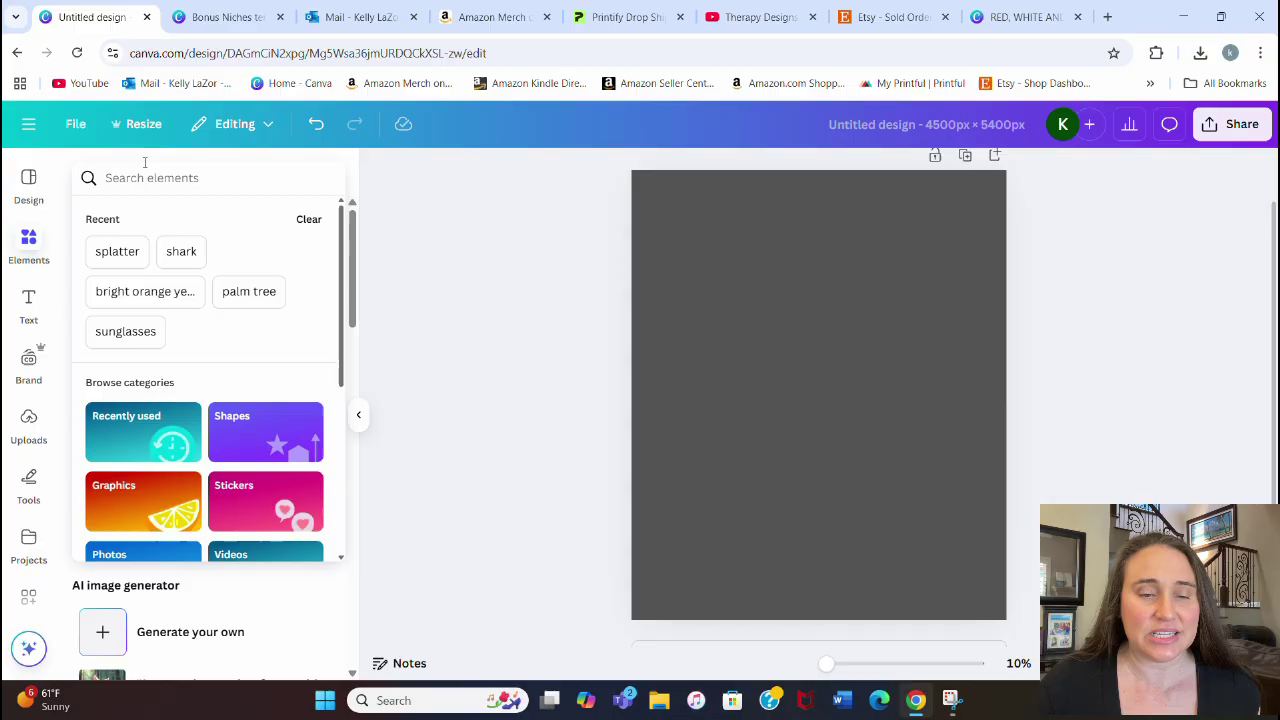
pyautogui.write('shark')
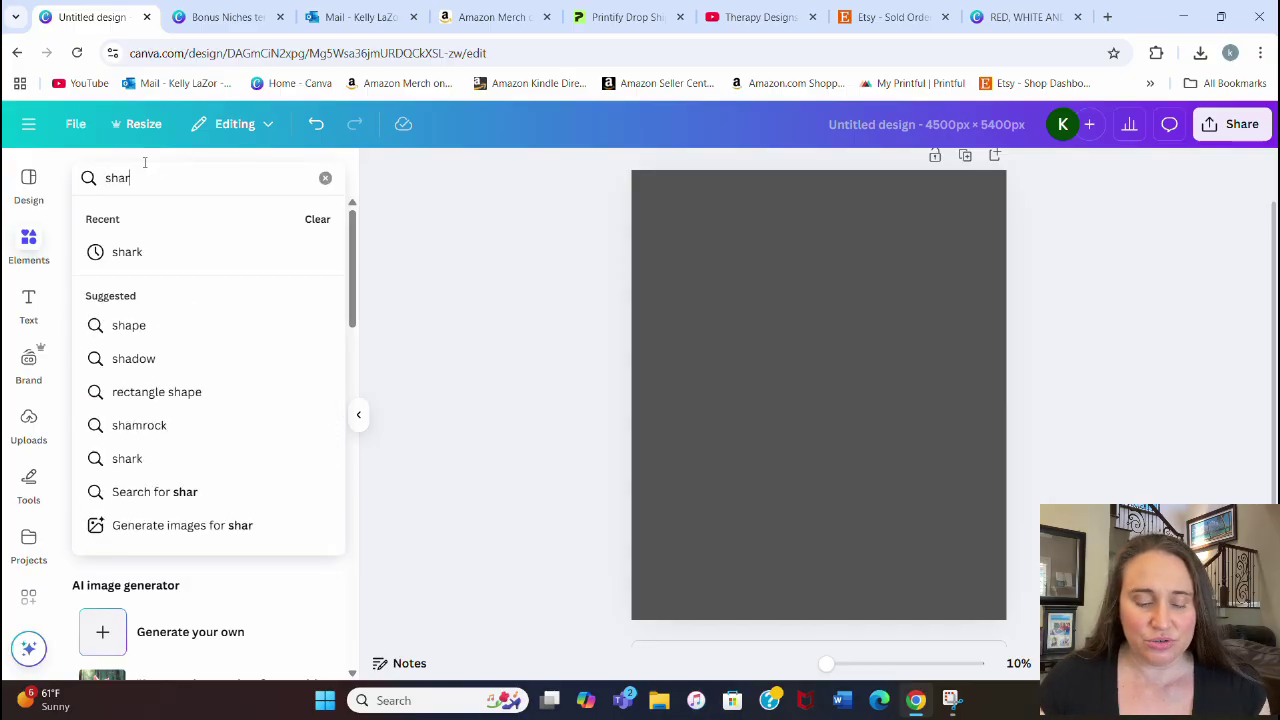
pyautogui.press('Return')
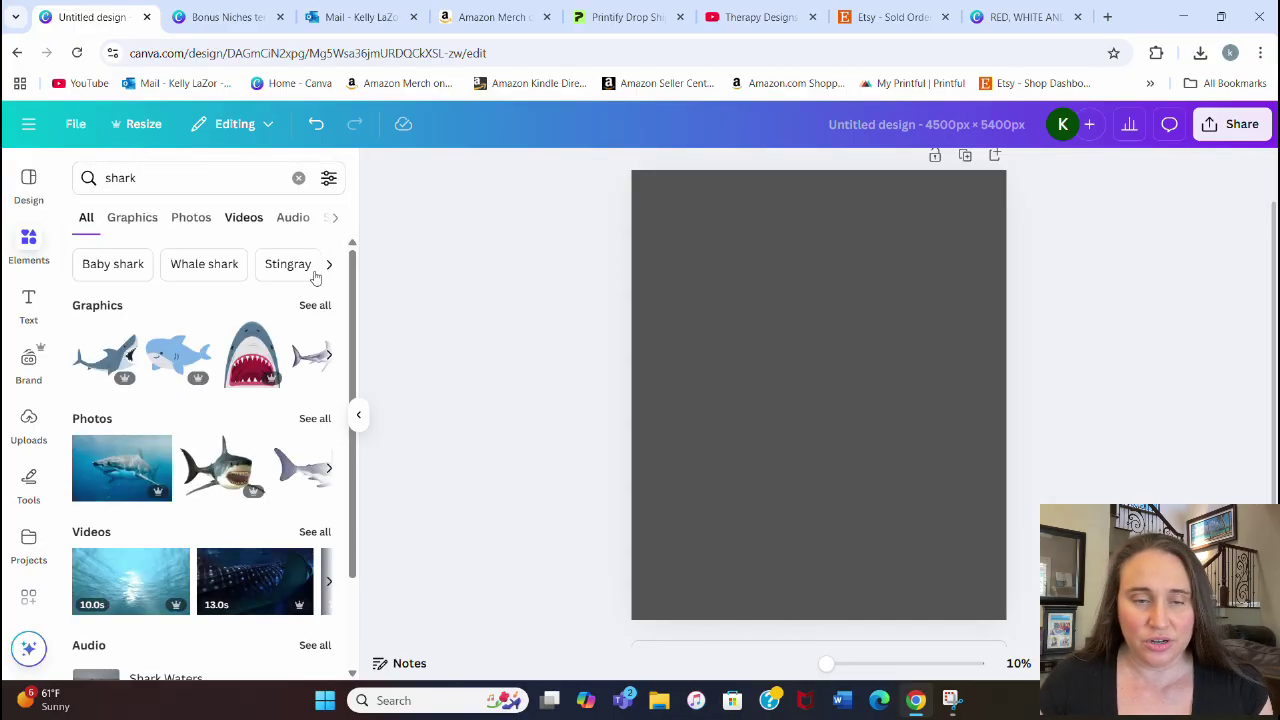
pyautogui.click(305, 305)
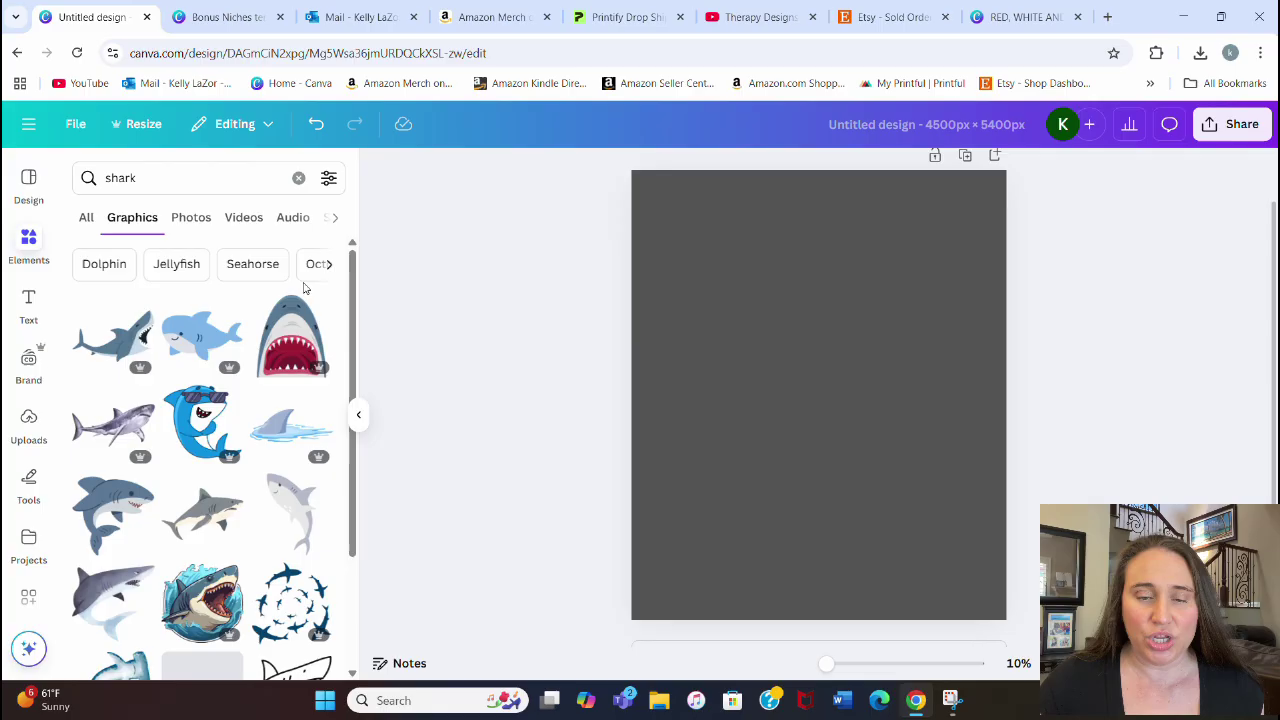
pyautogui.scroll(-5, 268, 340)
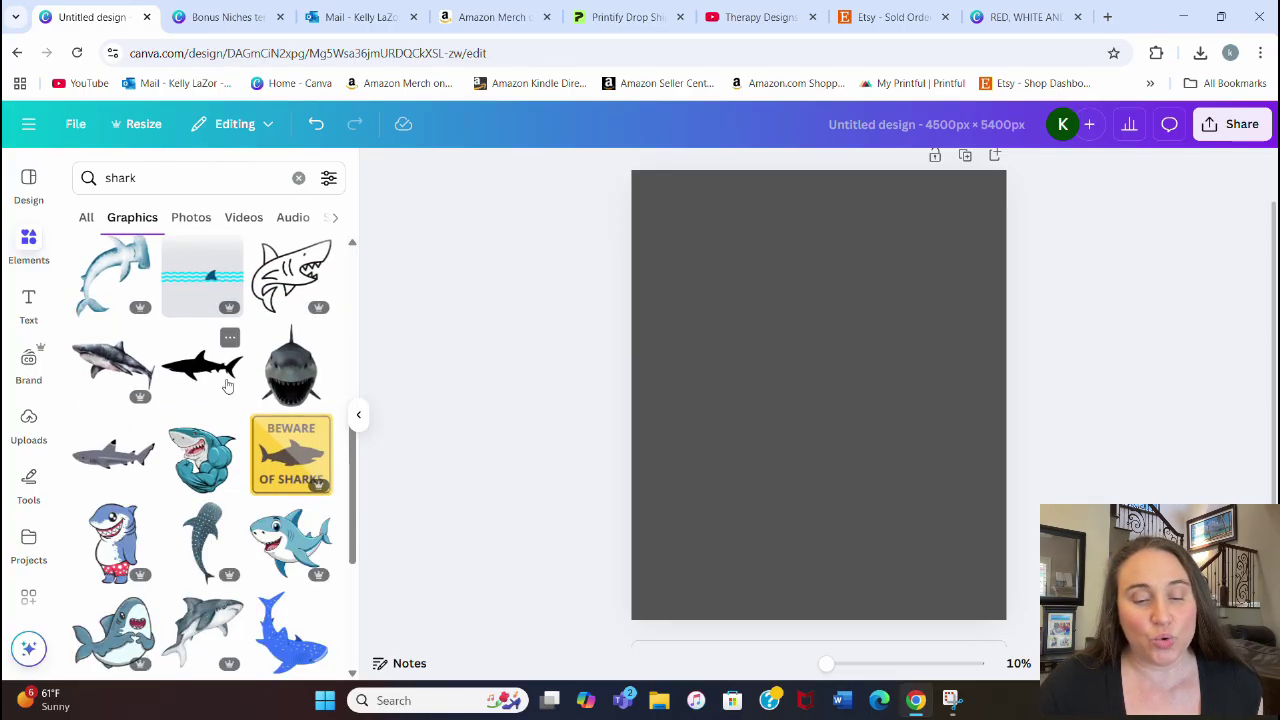
pyautogui.click(202, 365)
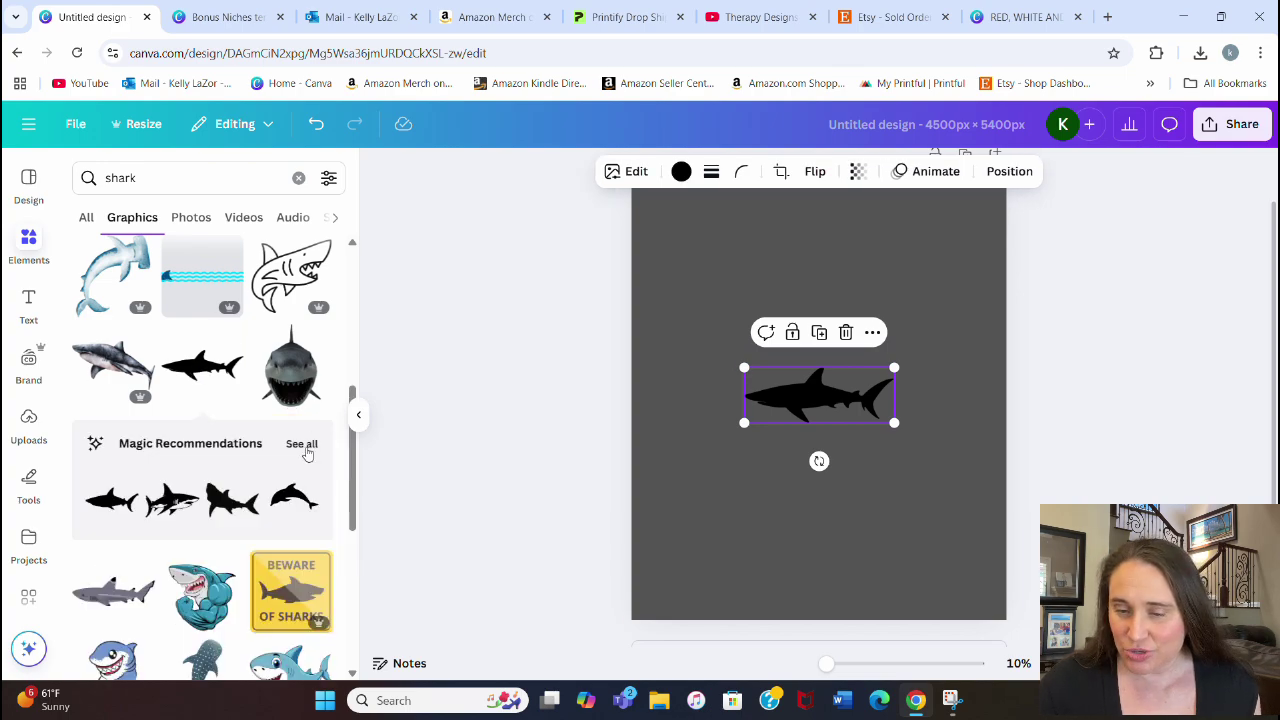
# Examine the full set of magic recommendations similar to the shark silhouette for other shark styles.
pyautogui.click(301, 443)
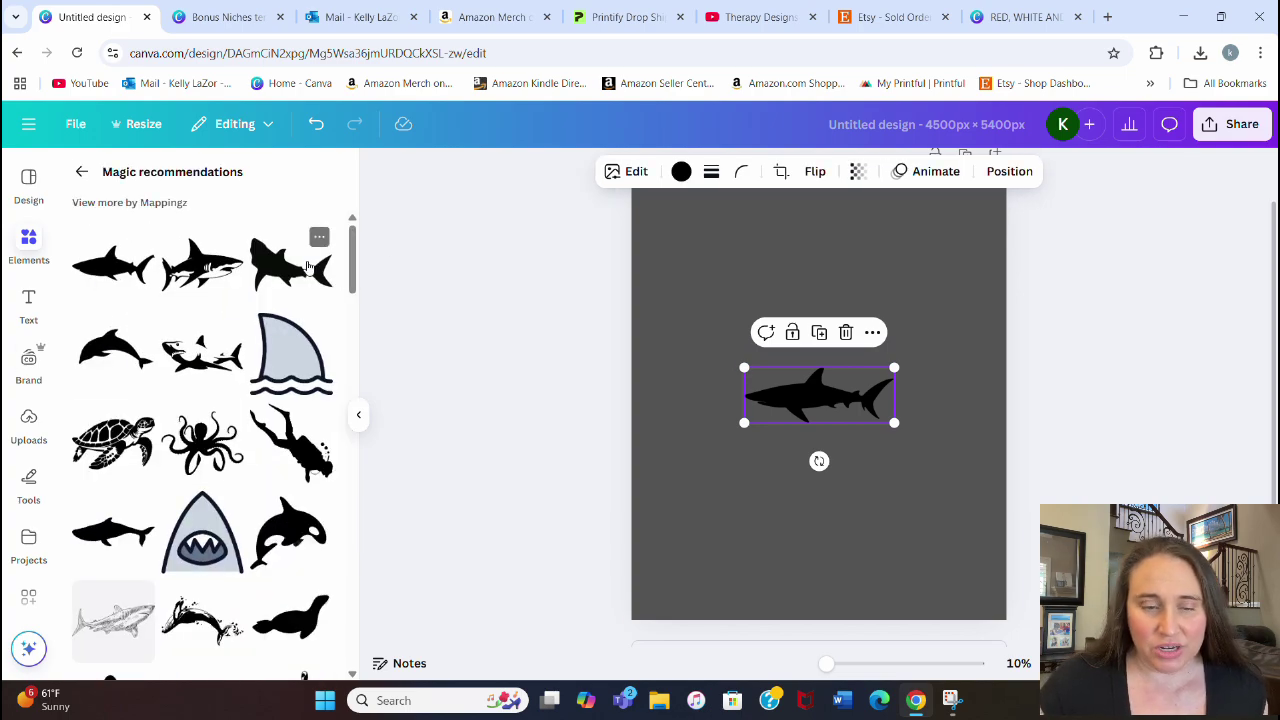
pyautogui.scroll(-3, 247, 474)
pyautogui.scroll(-4, 246, 460)
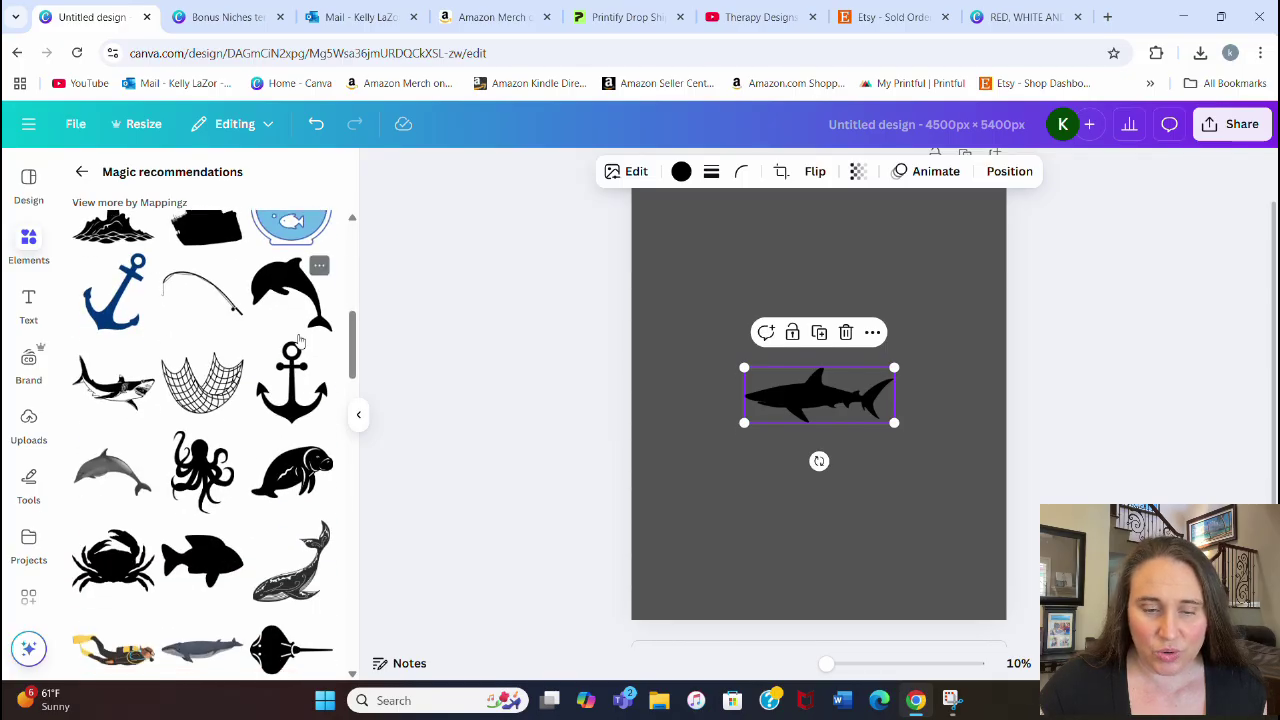
pyautogui.scroll(-2, 245, 410)
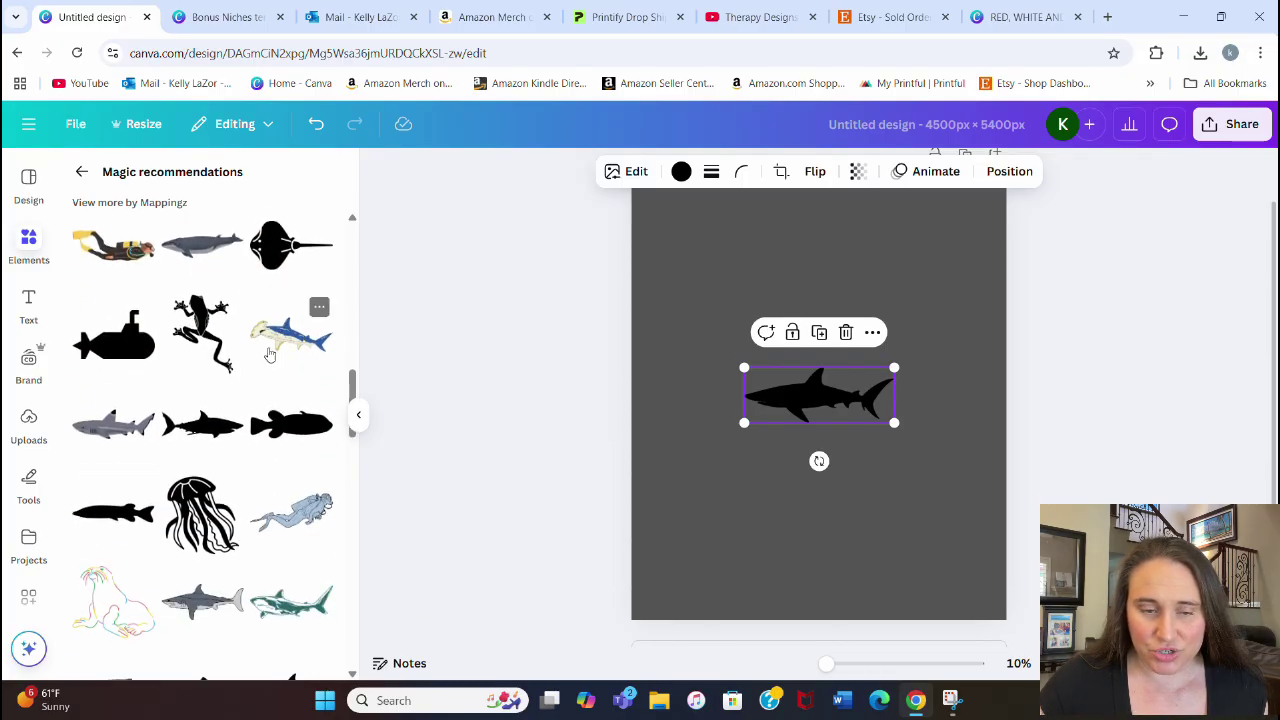
pyautogui.scroll(-2, 290, 365)
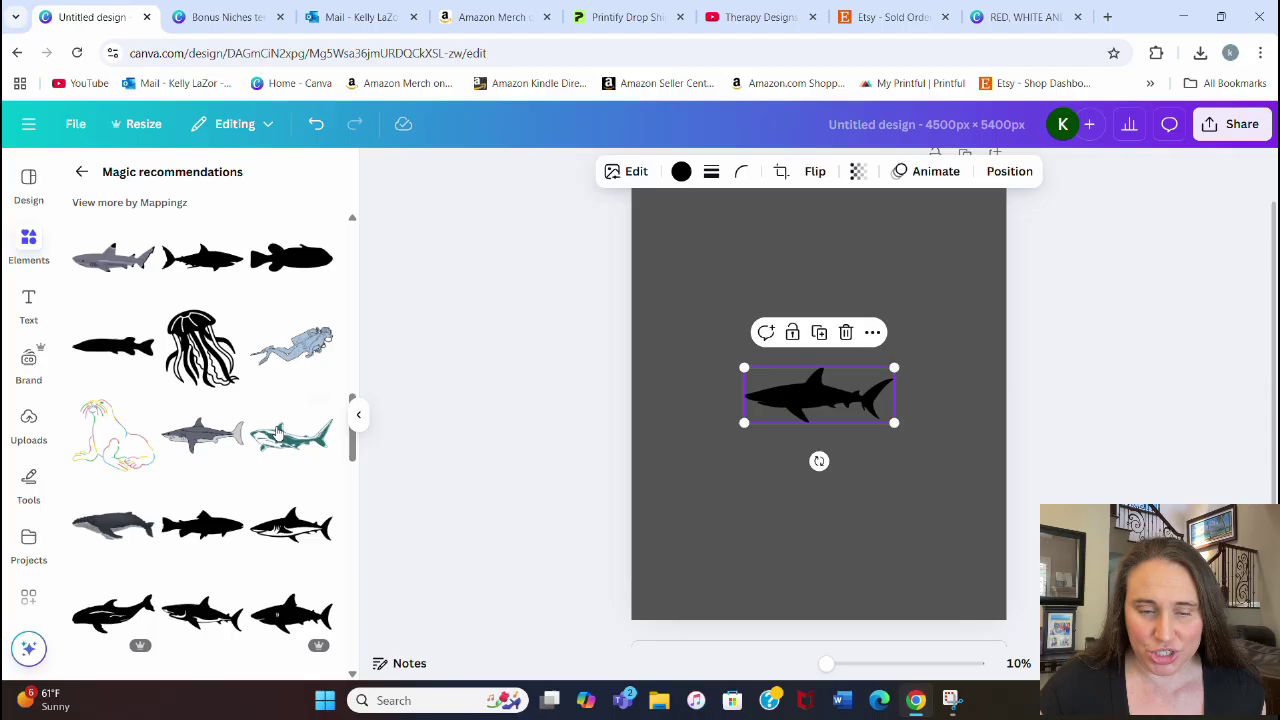
pyautogui.scroll(-2, 272, 440)
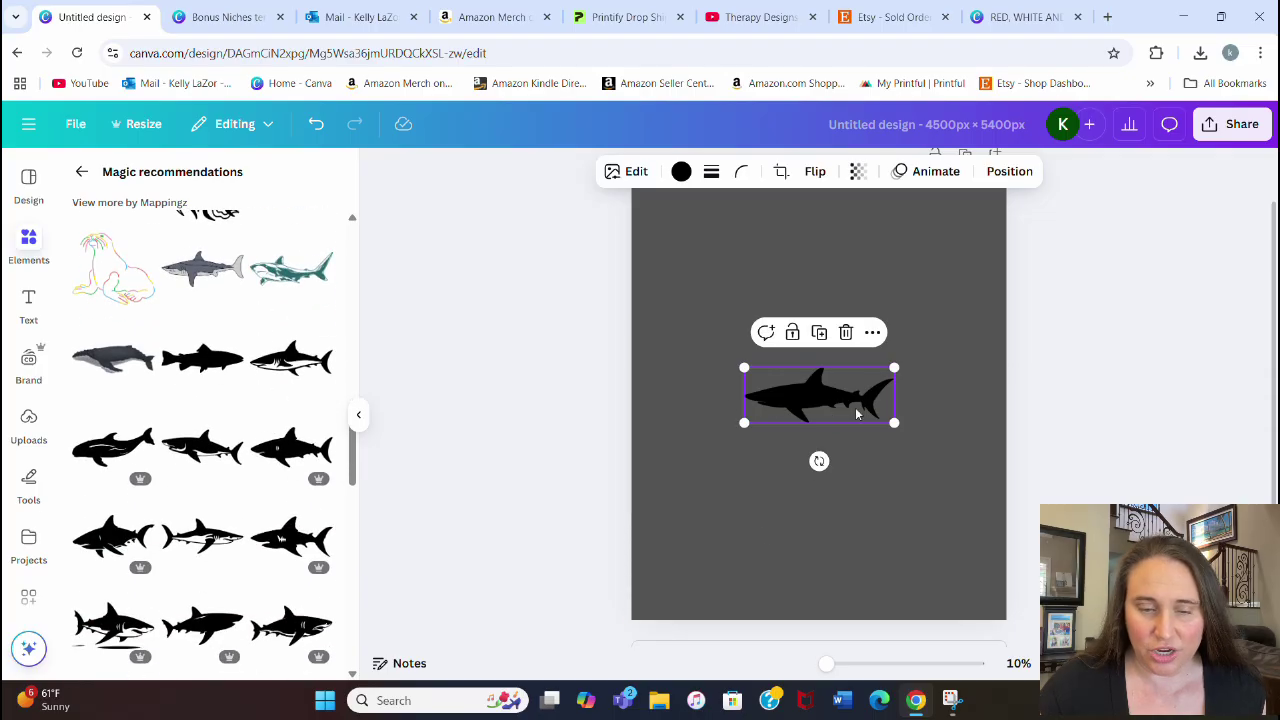
pyautogui.scroll(-1, 800, 415)
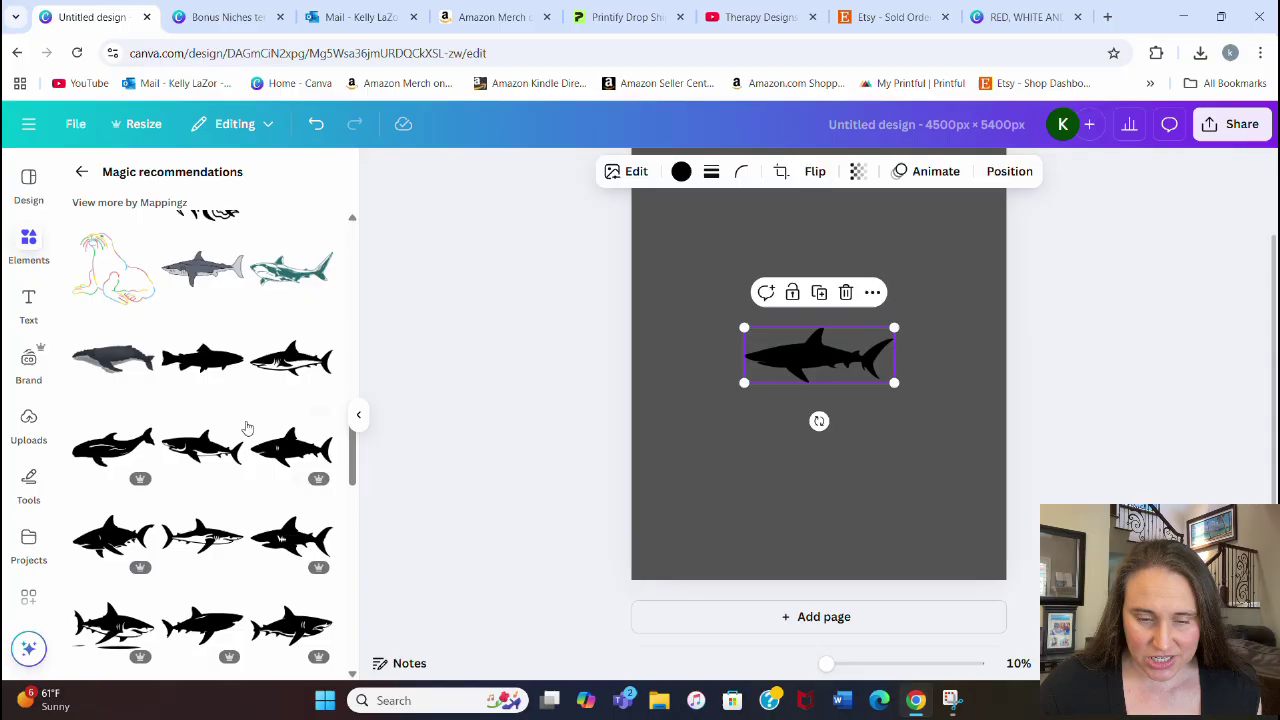
pyautogui.scroll(-2, 240, 415)
pyautogui.scroll(-2, 237, 400)
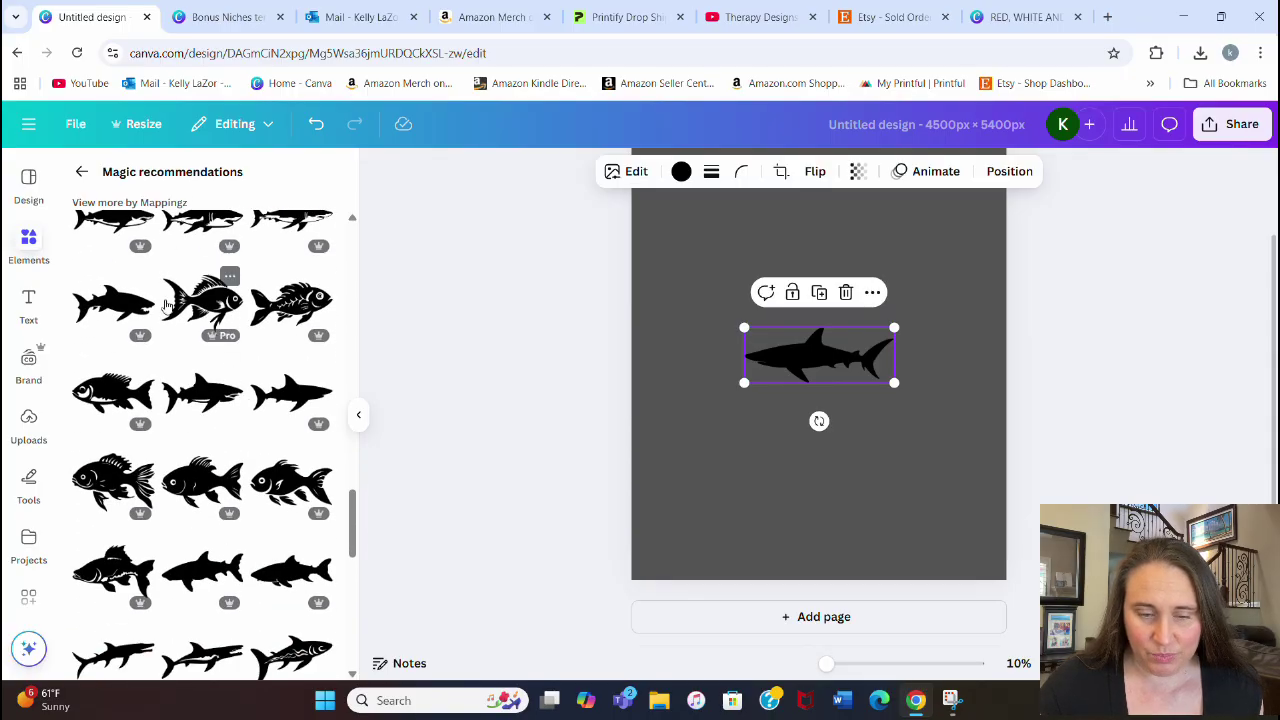
pyautogui.scroll(-4, 230, 480)
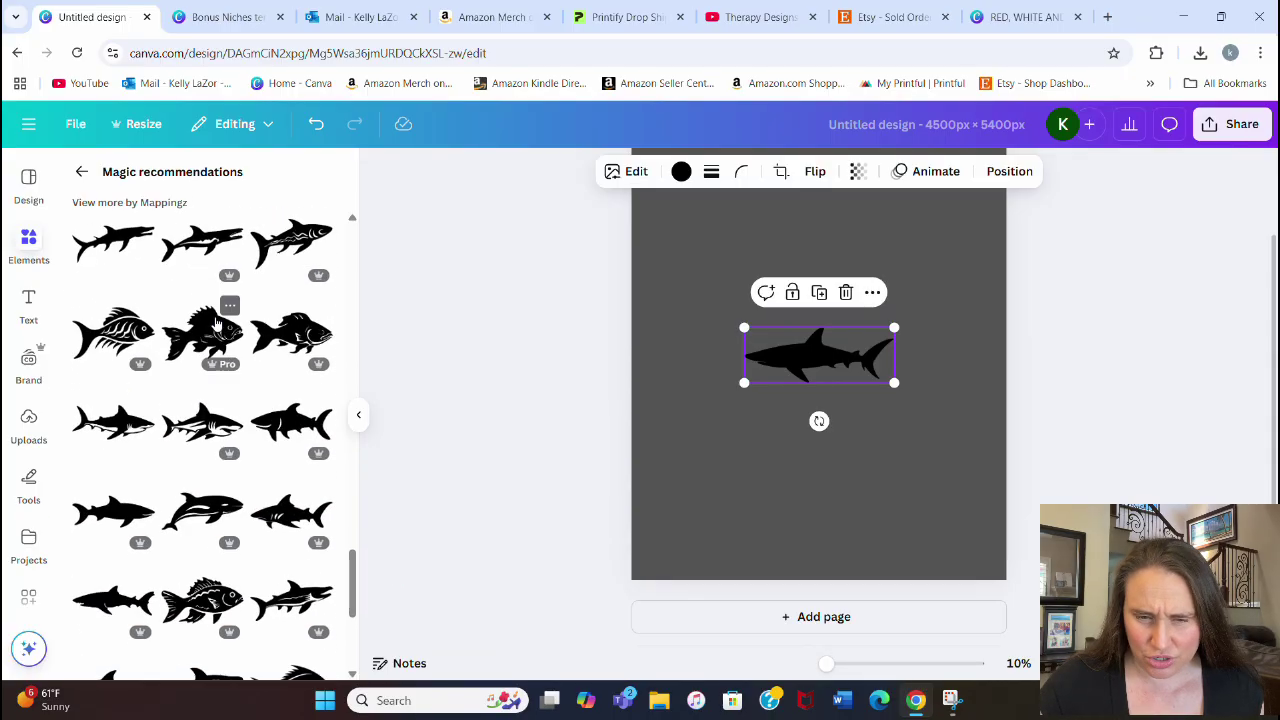
pyautogui.scroll(-4, 200, 380)
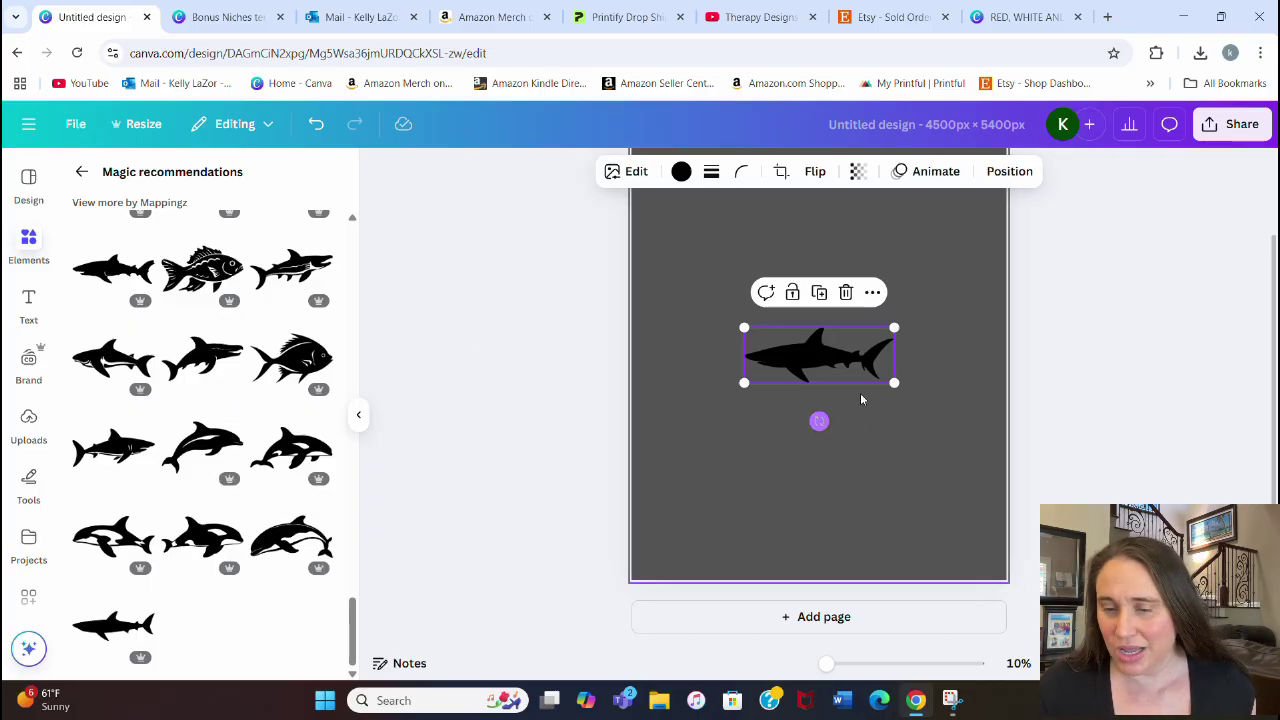
# Enlarge the shark silhouette to nearly the full page width and place it horizontally centred, slightly above the page's middle.
pyautogui.moveTo(894, 383); pyautogui.dragTo(796, 313)
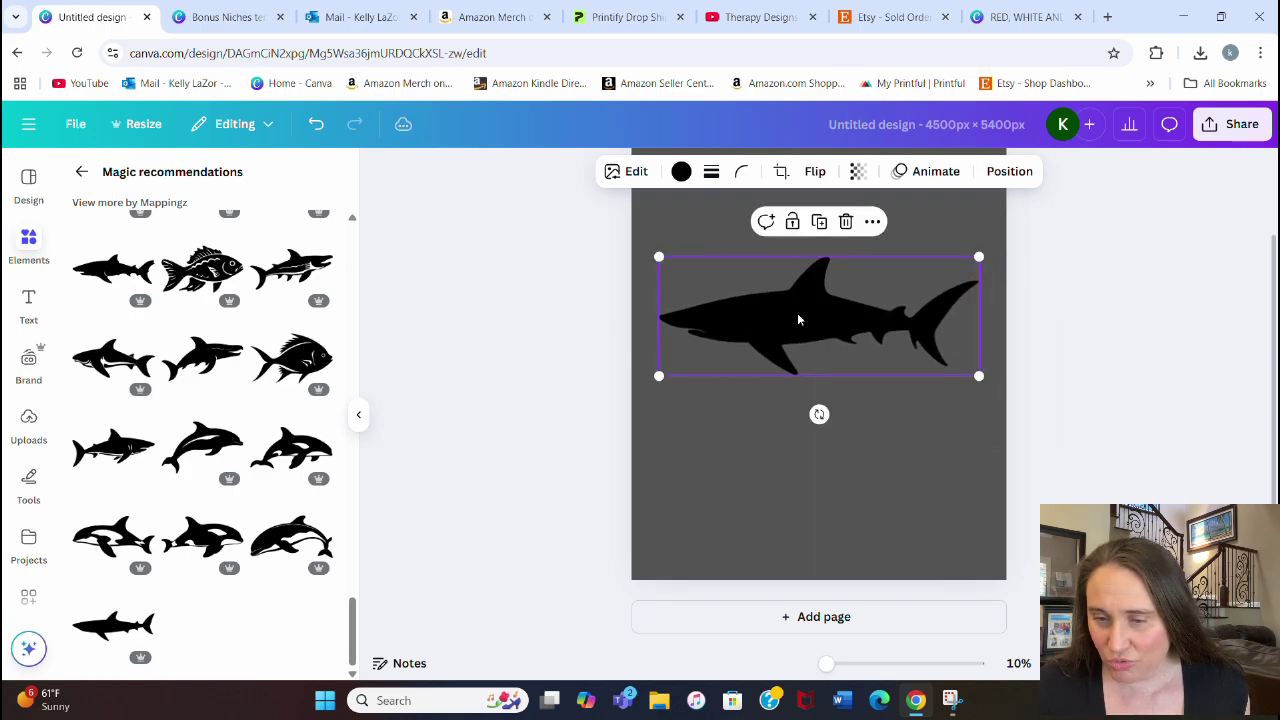
pyautogui.click(940, 485)
pyautogui.moveTo(876, 332); pyautogui.dragTo(885, 338)
pyautogui.click(926, 458)
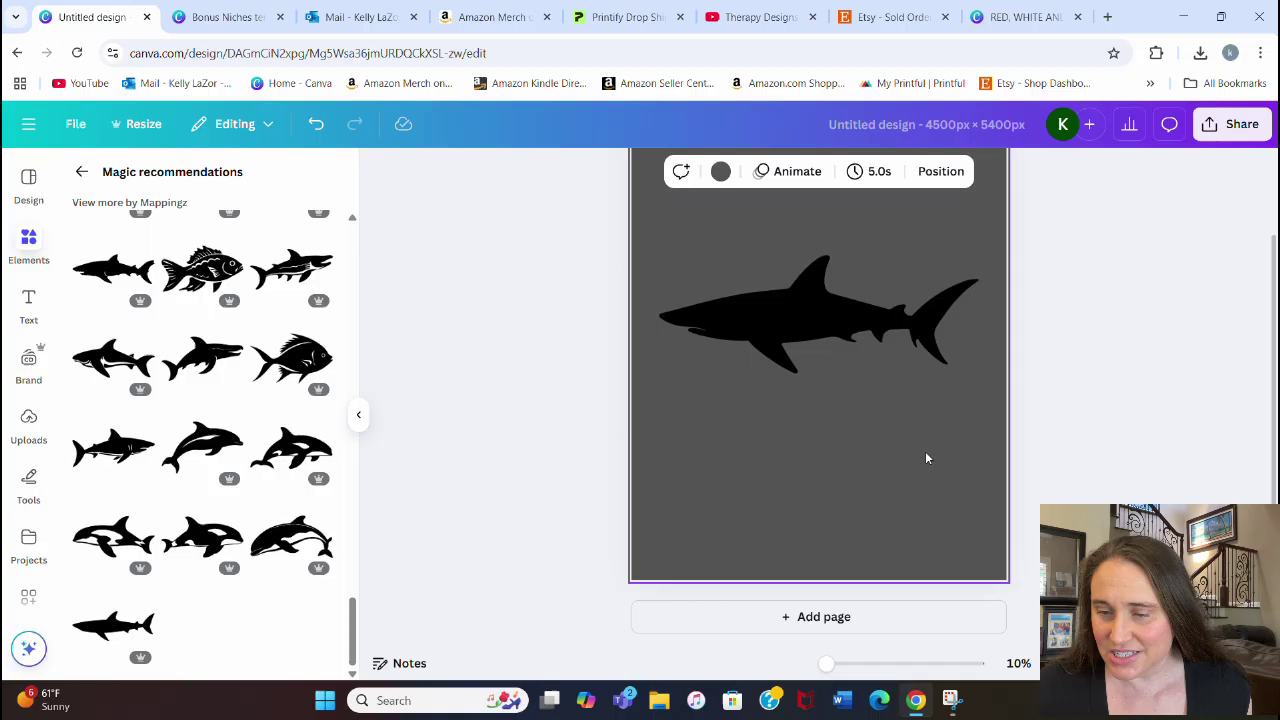
# Set the shark silhouette's color to the default solid black.
pyautogui.click(870, 335)
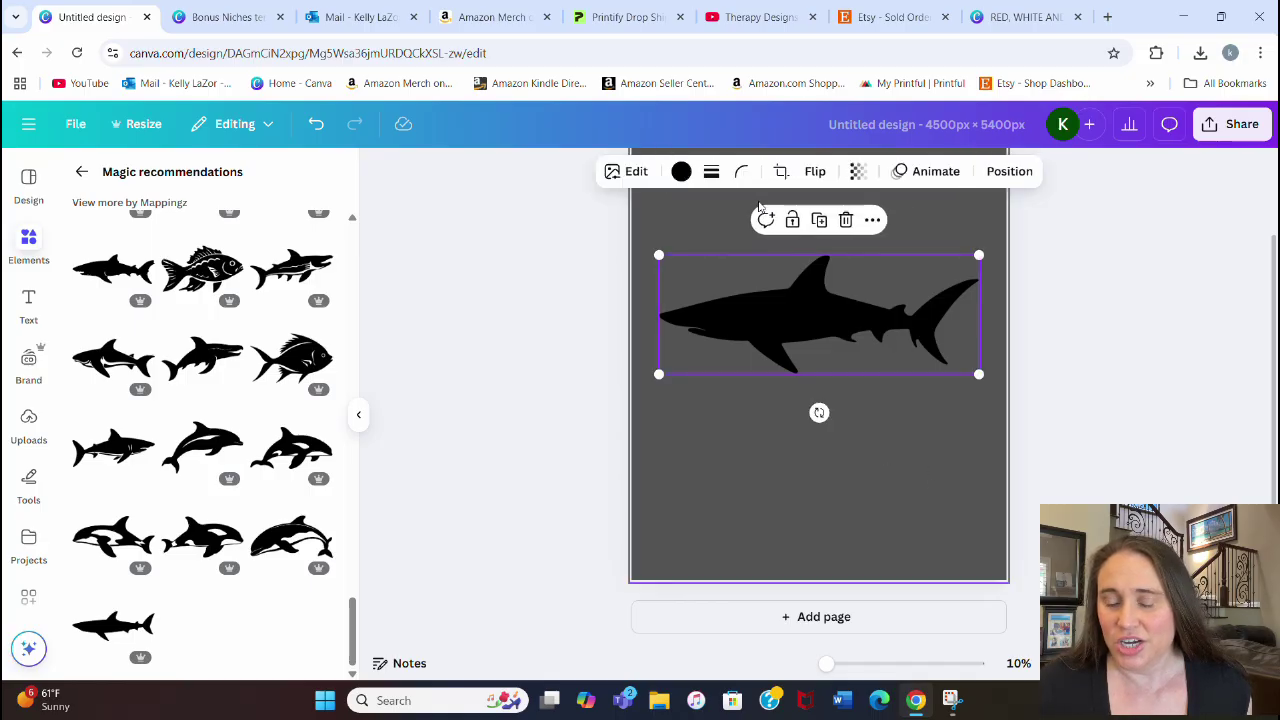
pyautogui.click(681, 174)
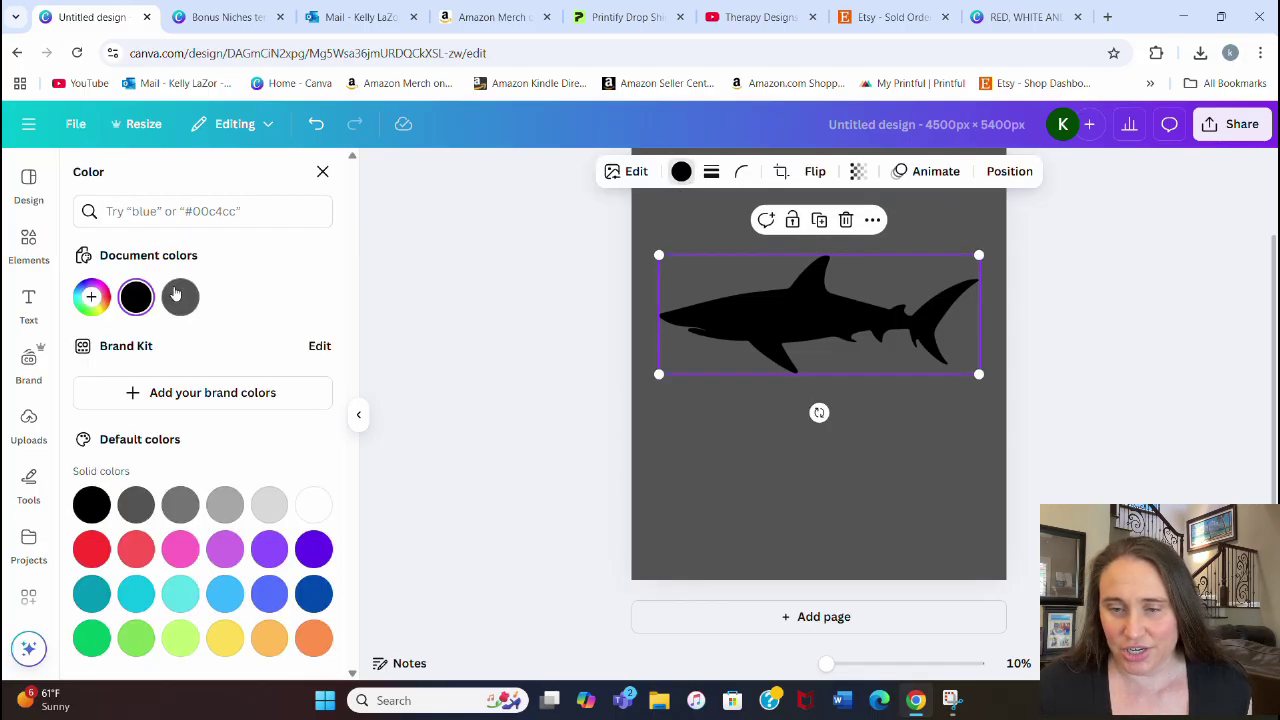
pyautogui.click(102, 506)
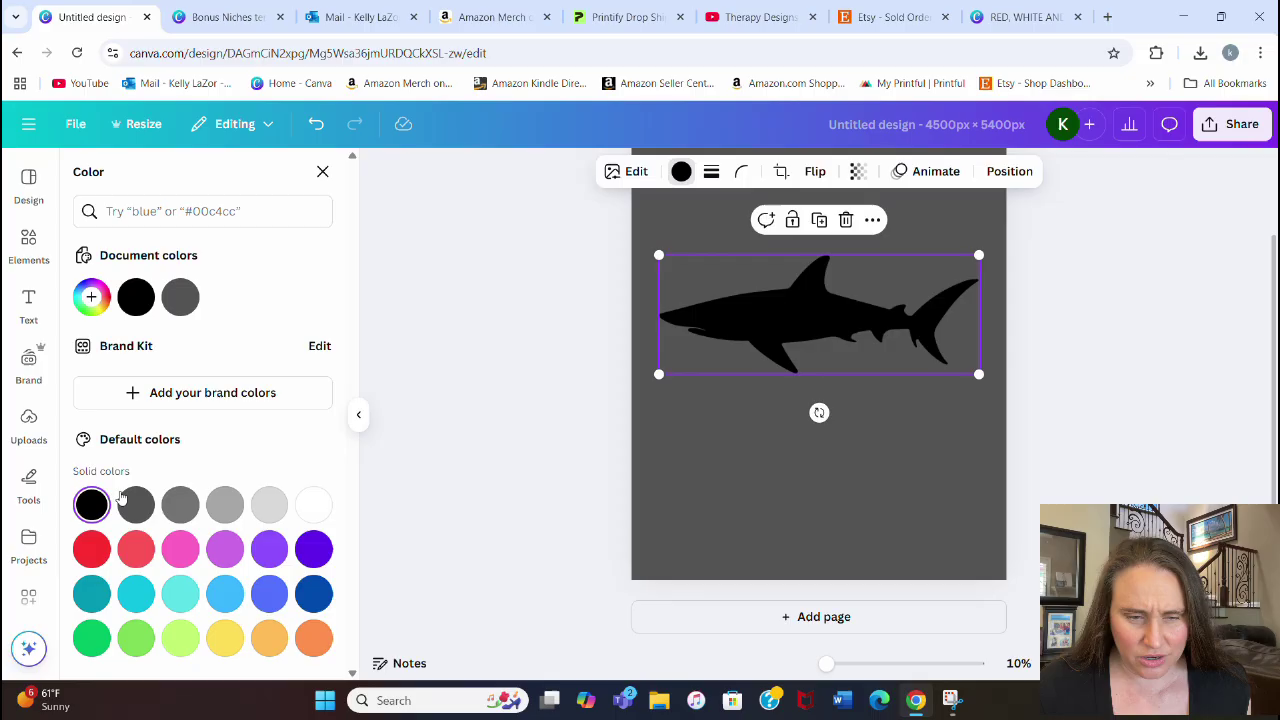
pyautogui.click(817, 502)
pyautogui.moveTo(845, 341); pyautogui.dragTo(854, 342)
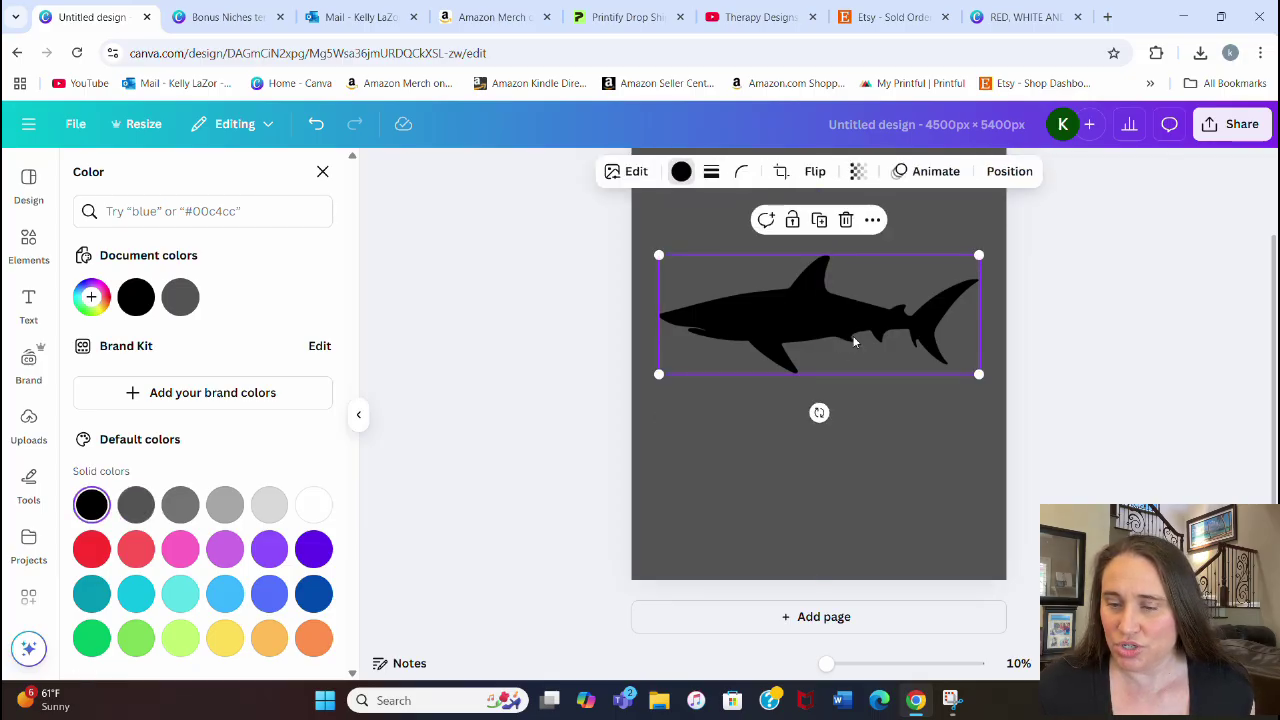
# Rotate the shark upright with its nose pointing up, enlarge it to nearly the page height and centre it on the page.
pyautogui.moveTo(820, 411); pyautogui.dragTo(702, 321)
pyautogui.moveTo(879, 474); pyautogui.dragTo(900, 540)
pyautogui.scroll(1, 820, 420)
pyautogui.moveTo(862, 450); pyautogui.dragTo(852, 457)
pyautogui.click(942, 400)
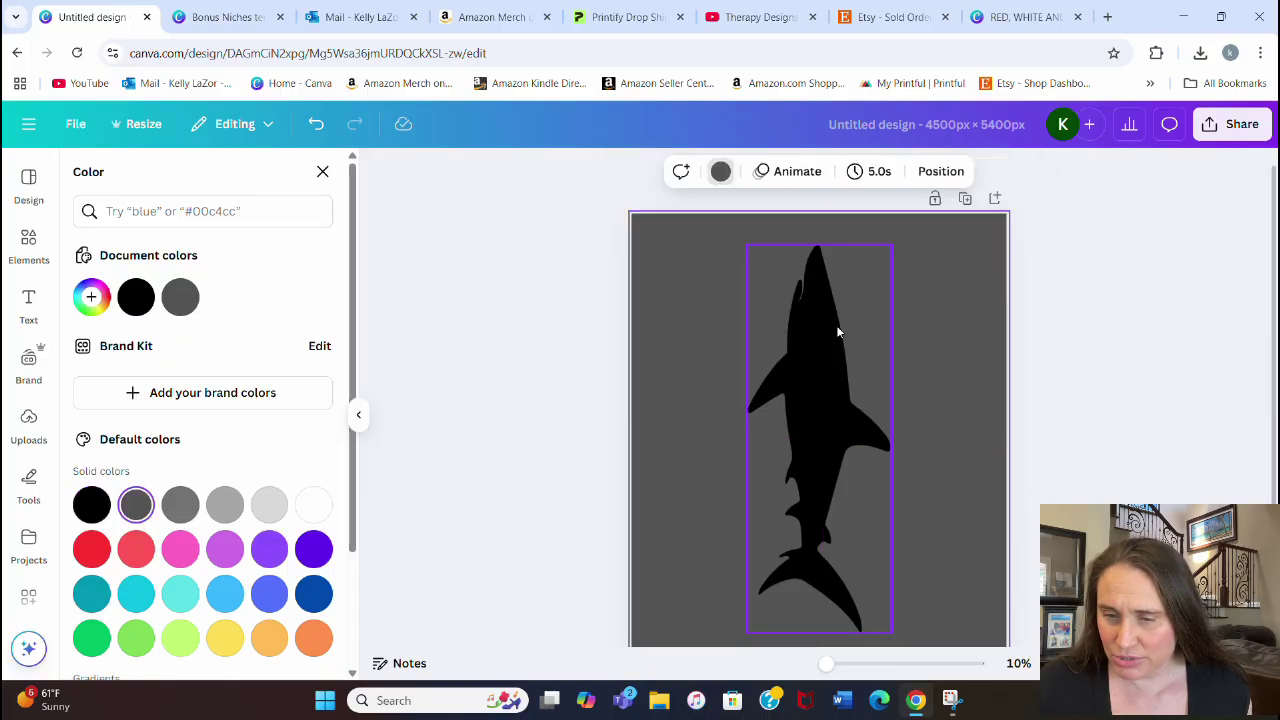
pyautogui.scroll(-2, 980, 369)
pyautogui.scroll(2, 968, 404)
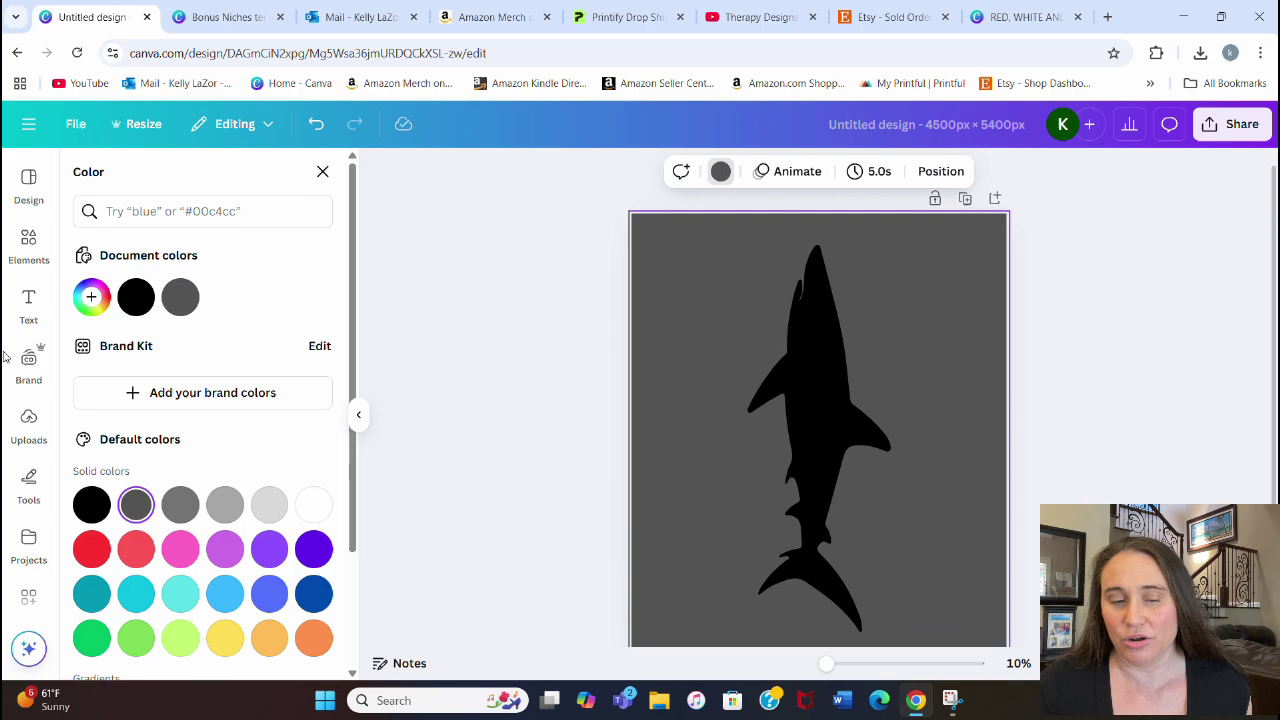
# Search the elements library for "splatter" and show all matching graphics.
pyautogui.click(28, 245)
pyautogui.click(160, 177)
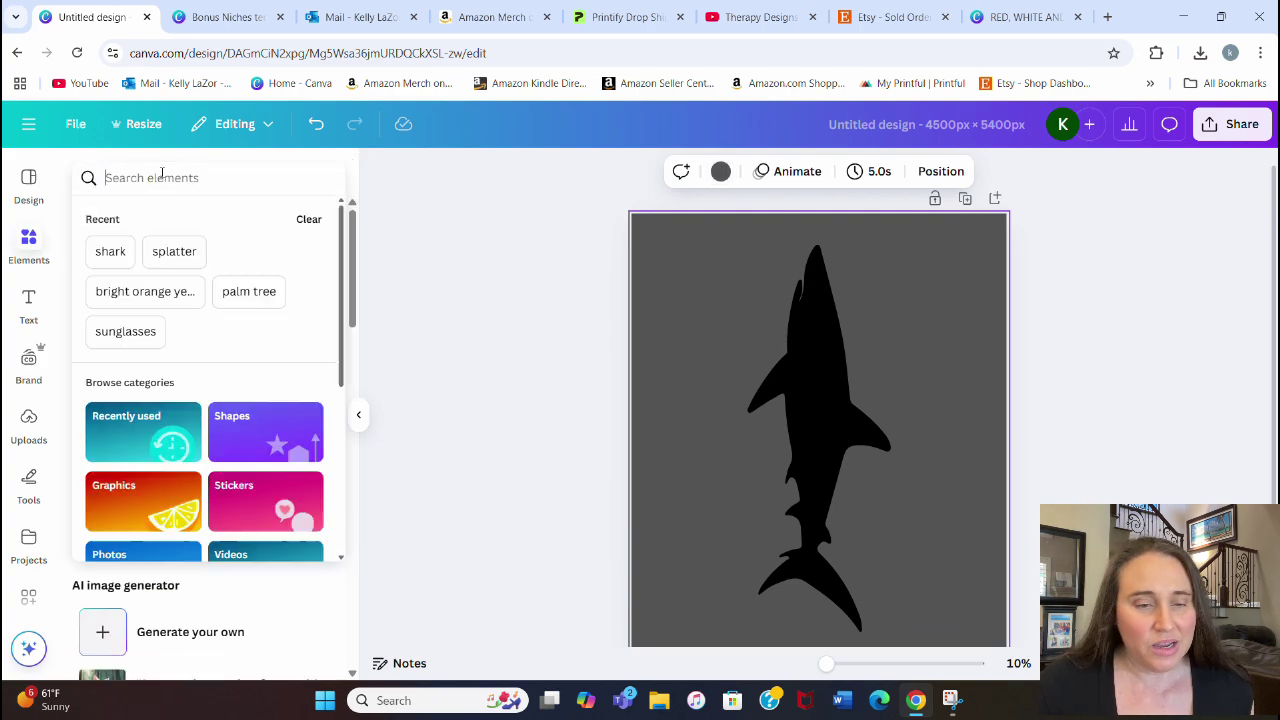
pyautogui.write('spl')
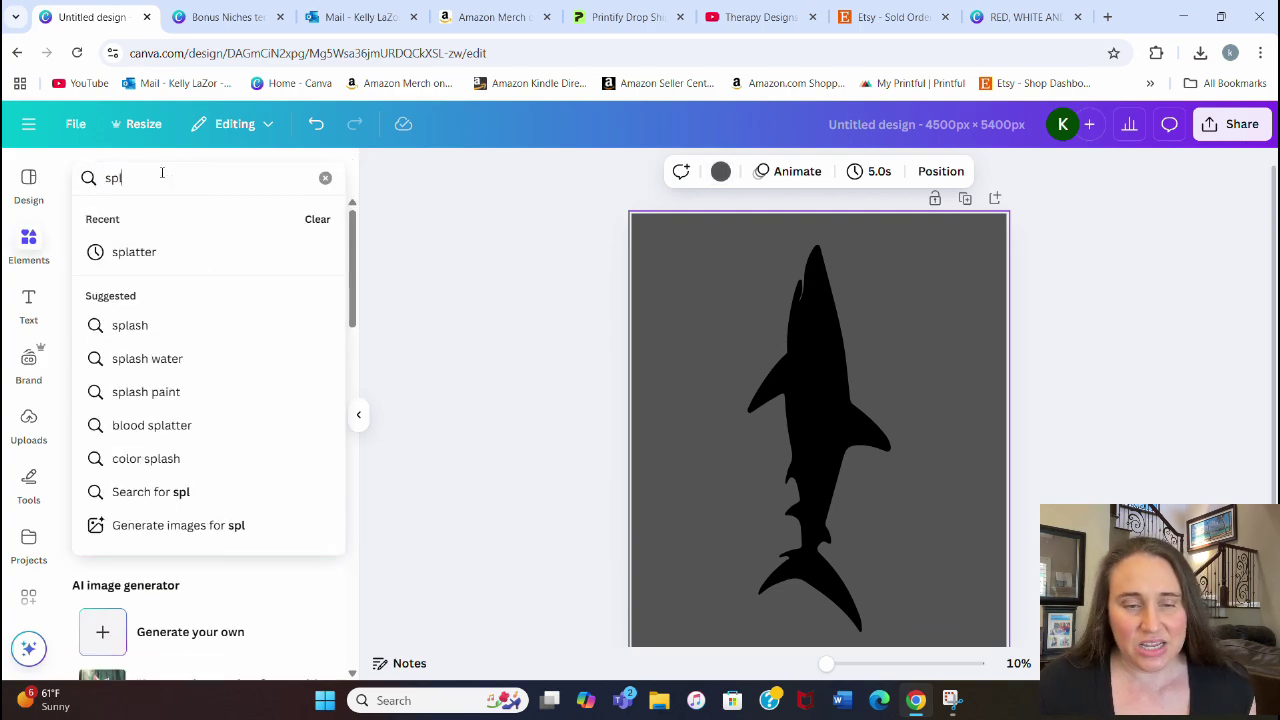
pyautogui.write('atter')
pyautogui.press('Return')
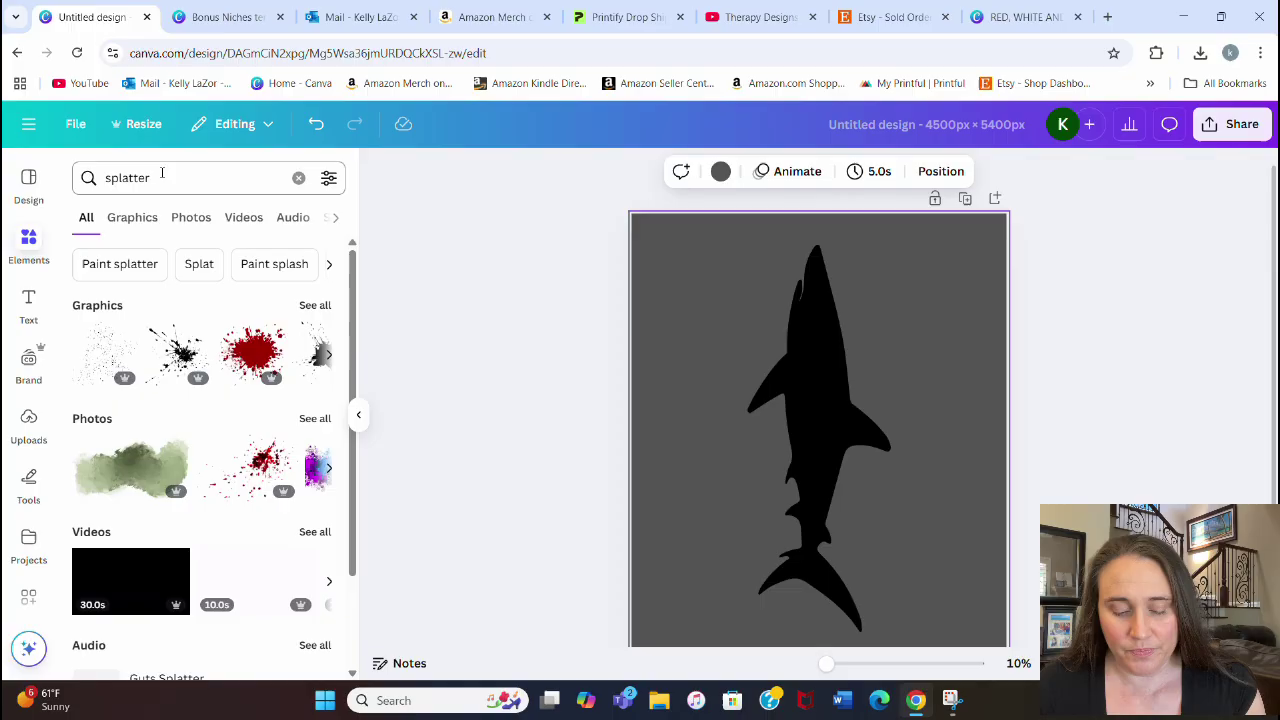
pyautogui.click(318, 305)
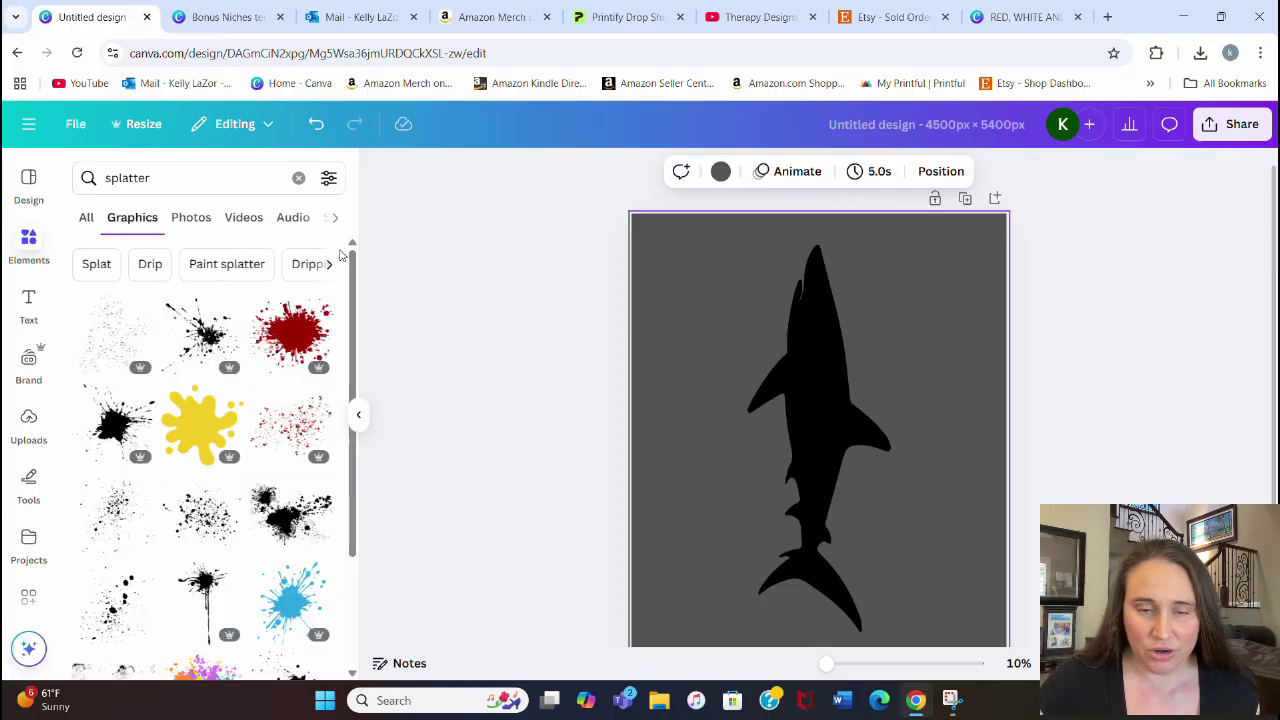
# Add the round yellow paint splatter graphic to the page and change its color to white.
pyautogui.scroll(-1, 140, 400)
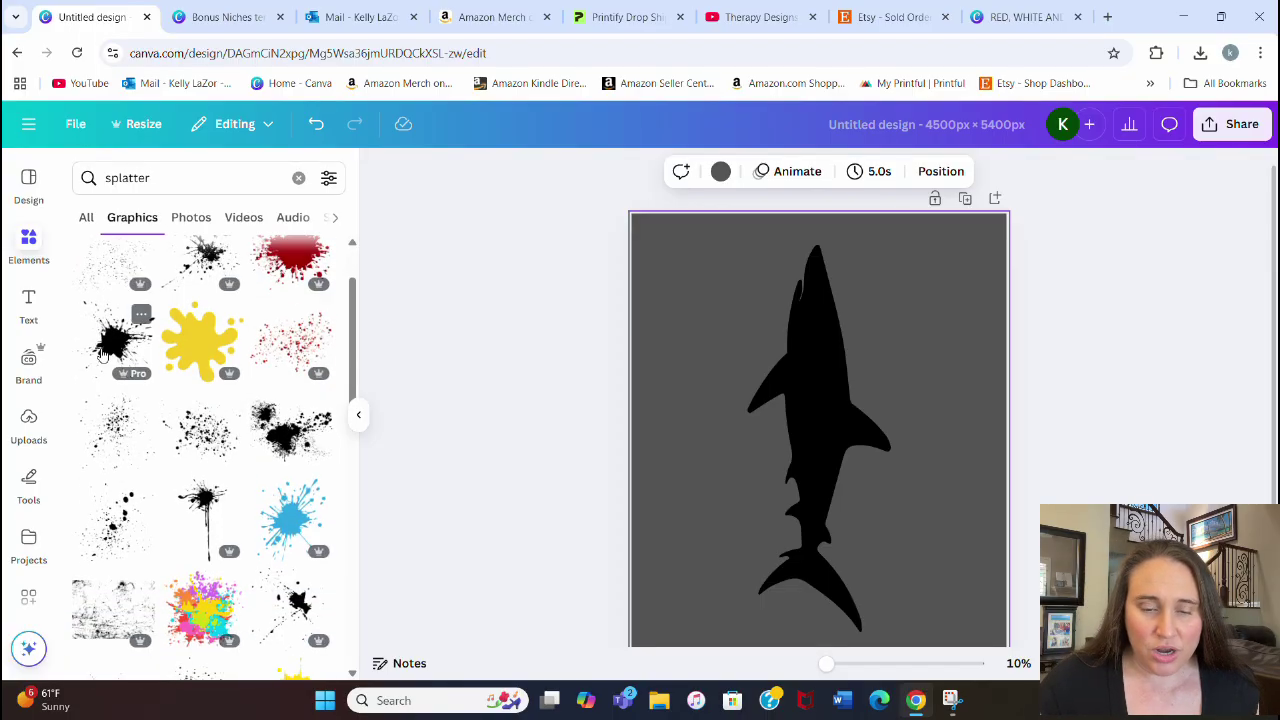
pyautogui.scroll(1, 197, 455)
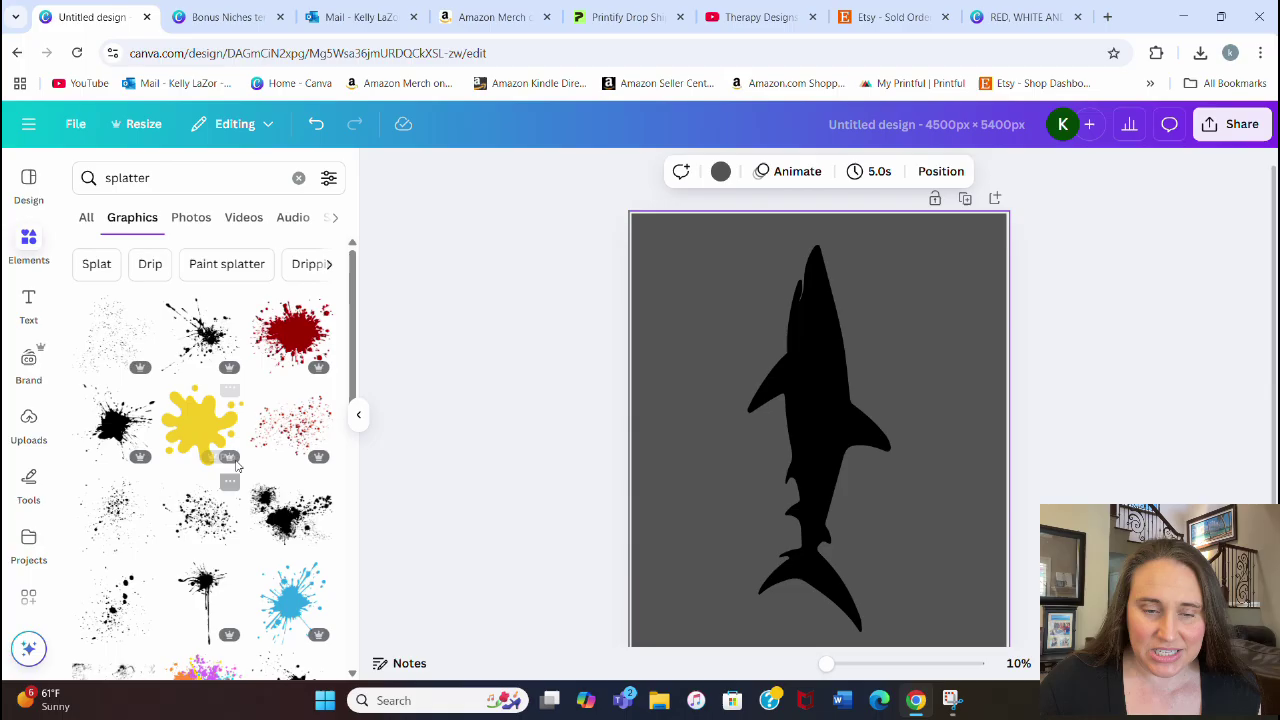
pyautogui.scroll(-2, 220, 475)
pyautogui.scroll(-1, 320, 410)
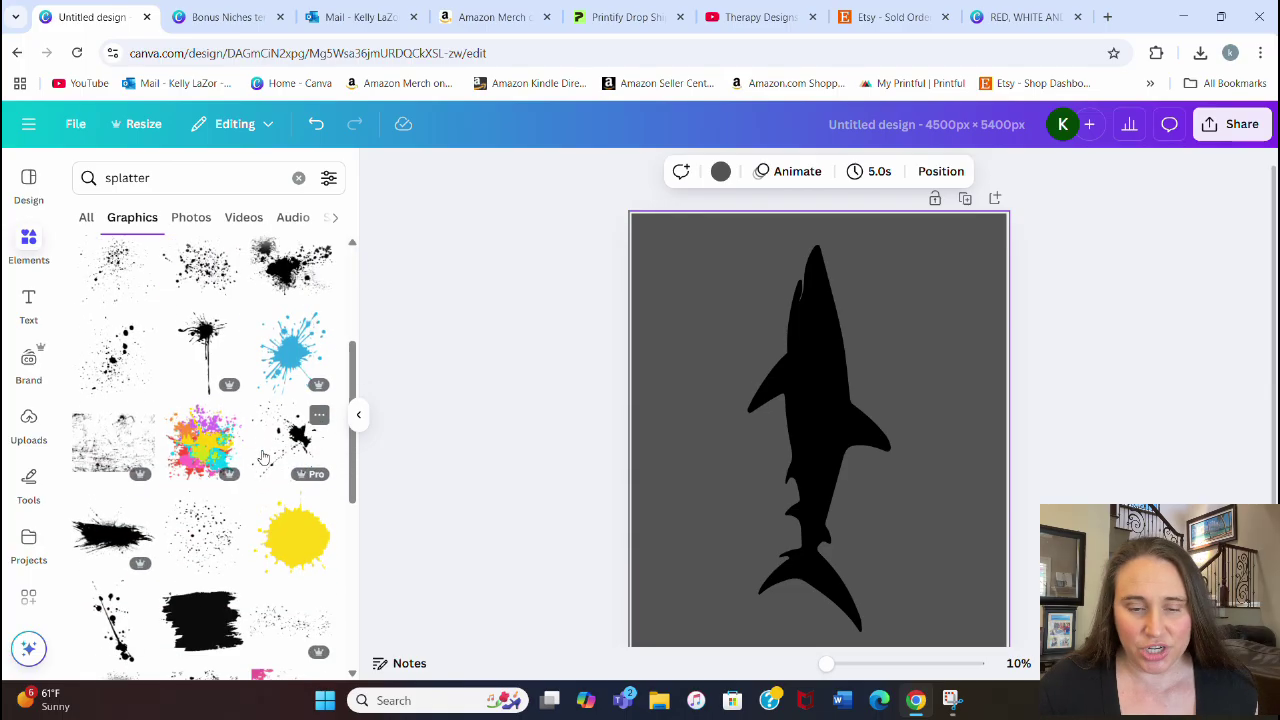
pyautogui.click(290, 550)
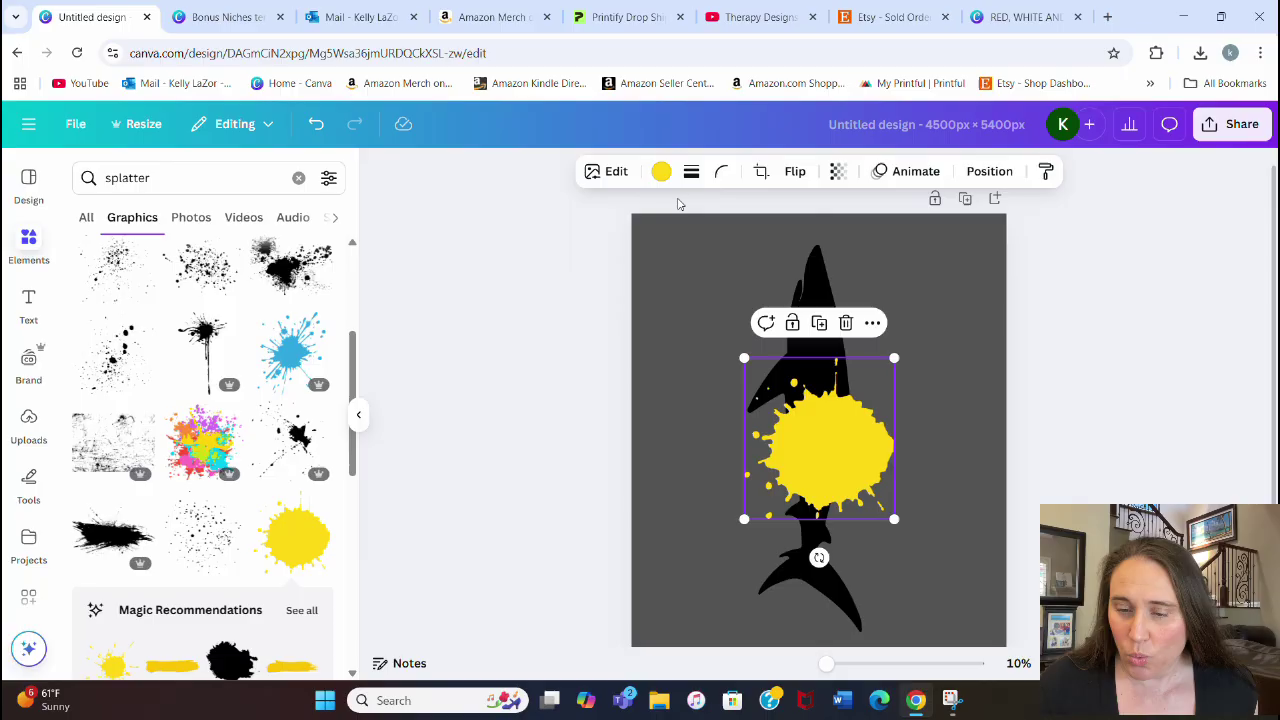
pyautogui.click(661, 171)
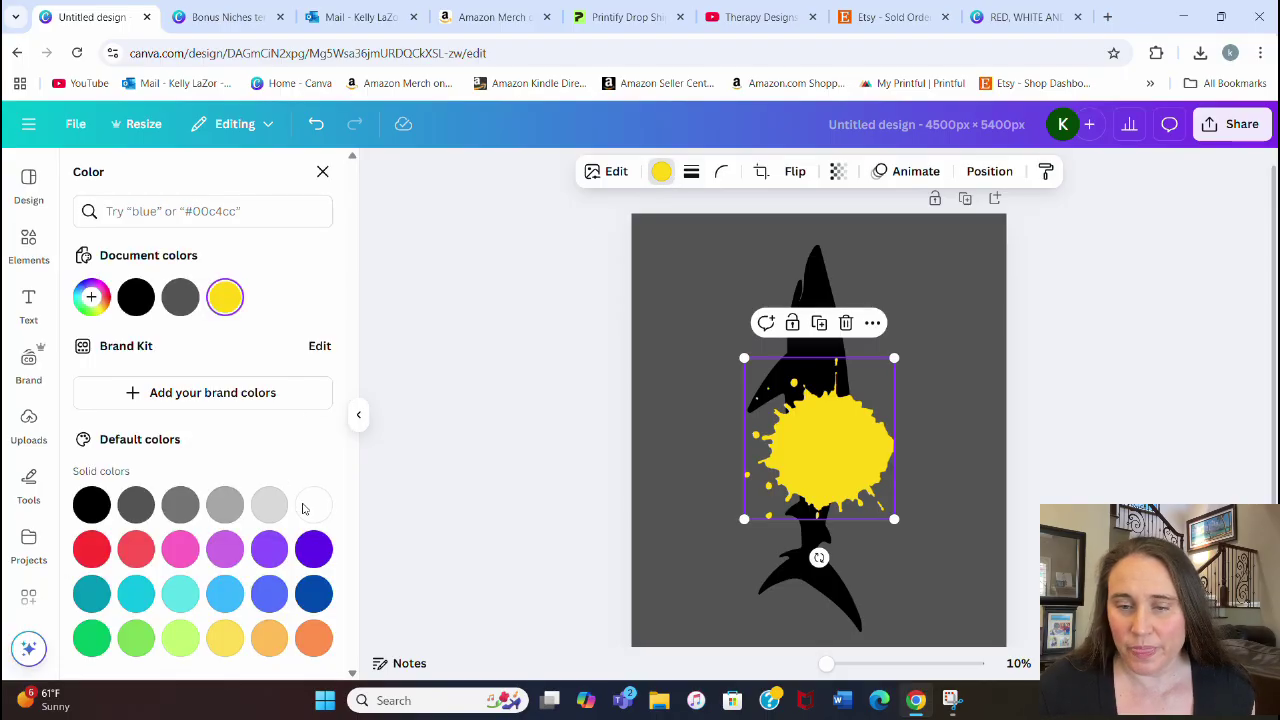
pyautogui.click(313, 504)
# Shrink the white splatter and cover the shark from nose to tail with rotated copies, deleting any surplus copy.
pyautogui.moveTo(895, 358); pyautogui.dragTo(797, 415)
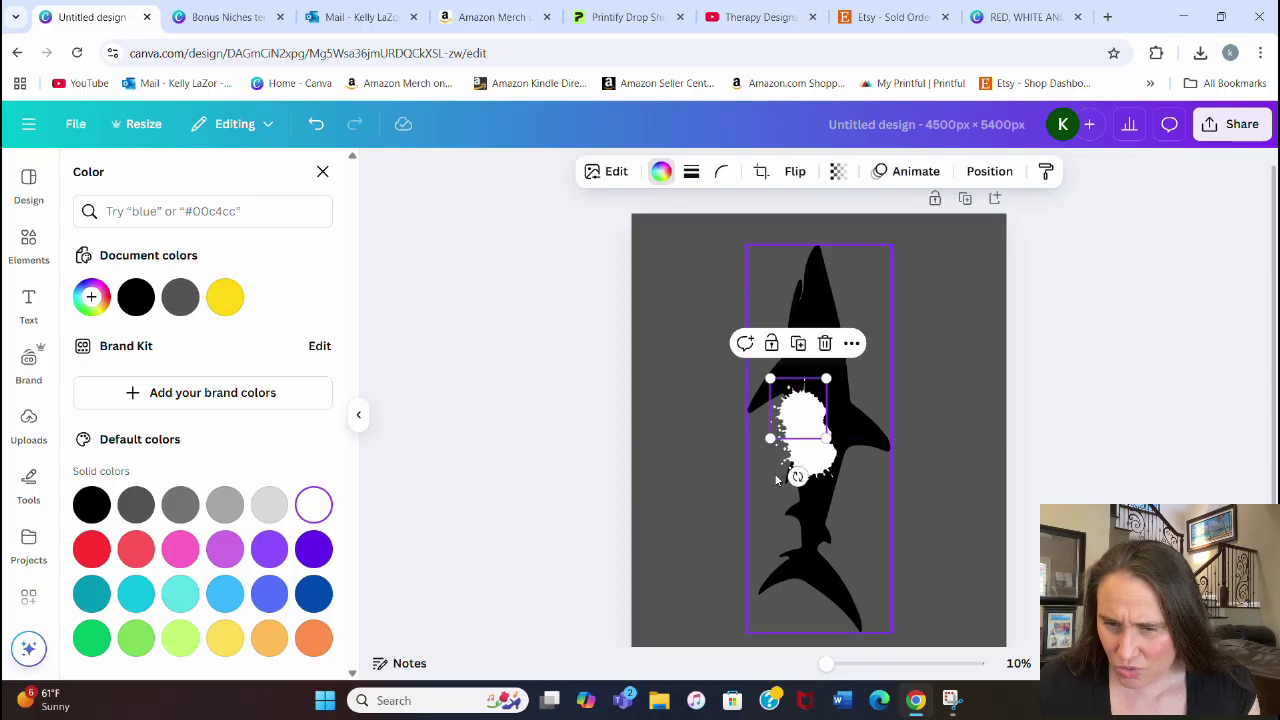
pyautogui.moveTo(797, 477); pyautogui.dragTo(822, 466)
pyautogui.moveTo(805, 418); pyautogui.dragTo(841, 298)
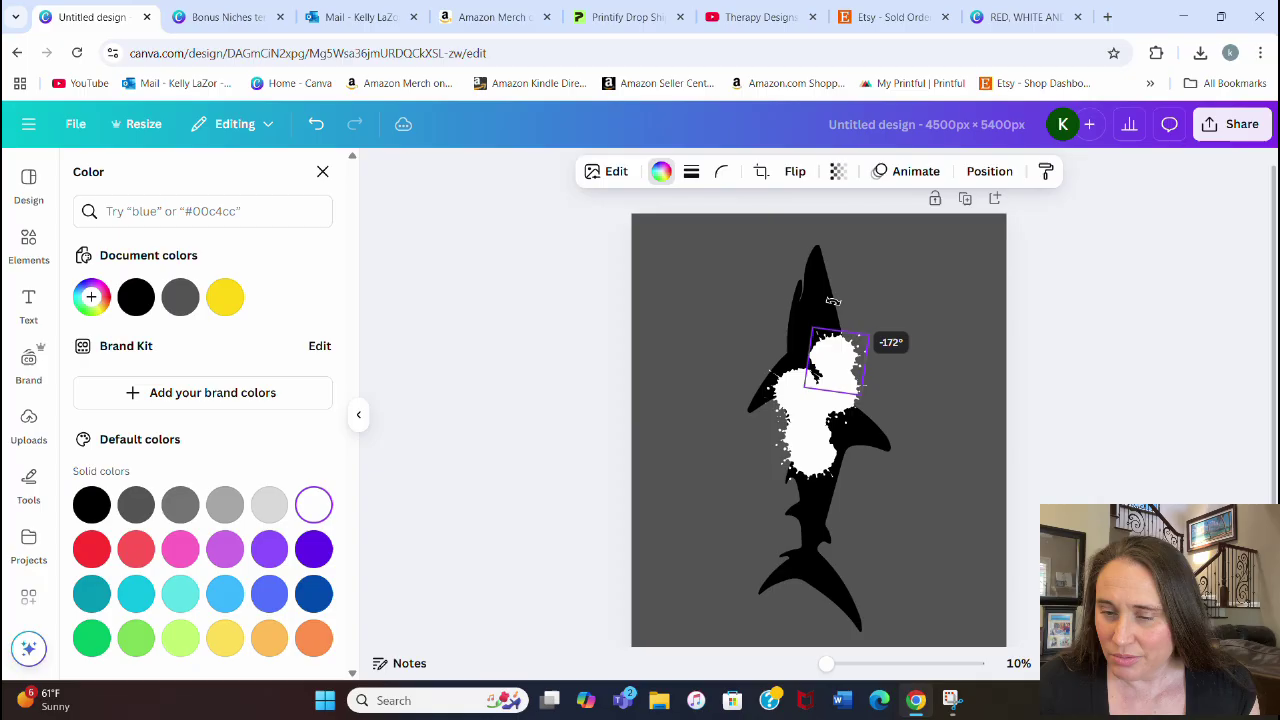
pyautogui.moveTo(834, 360); pyautogui.dragTo(828, 317)
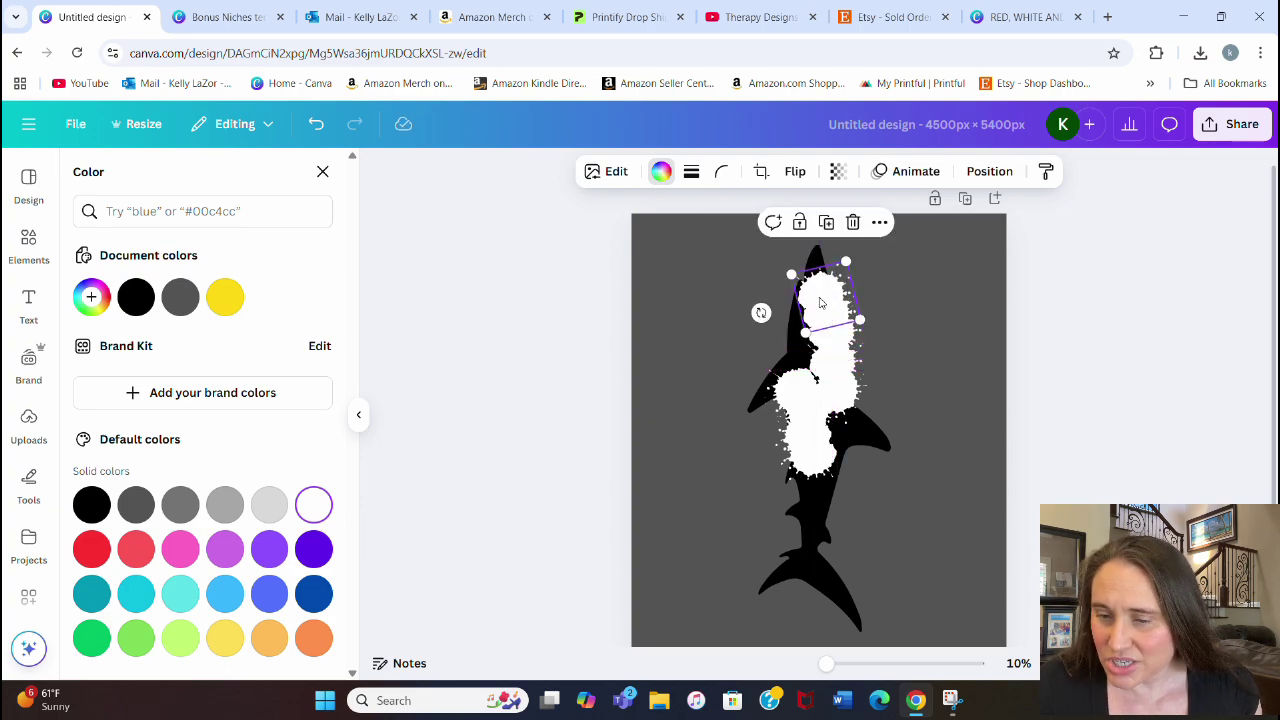
pyautogui.moveTo(824, 293); pyautogui.dragTo(724, 465)
pyautogui.press('Delete')
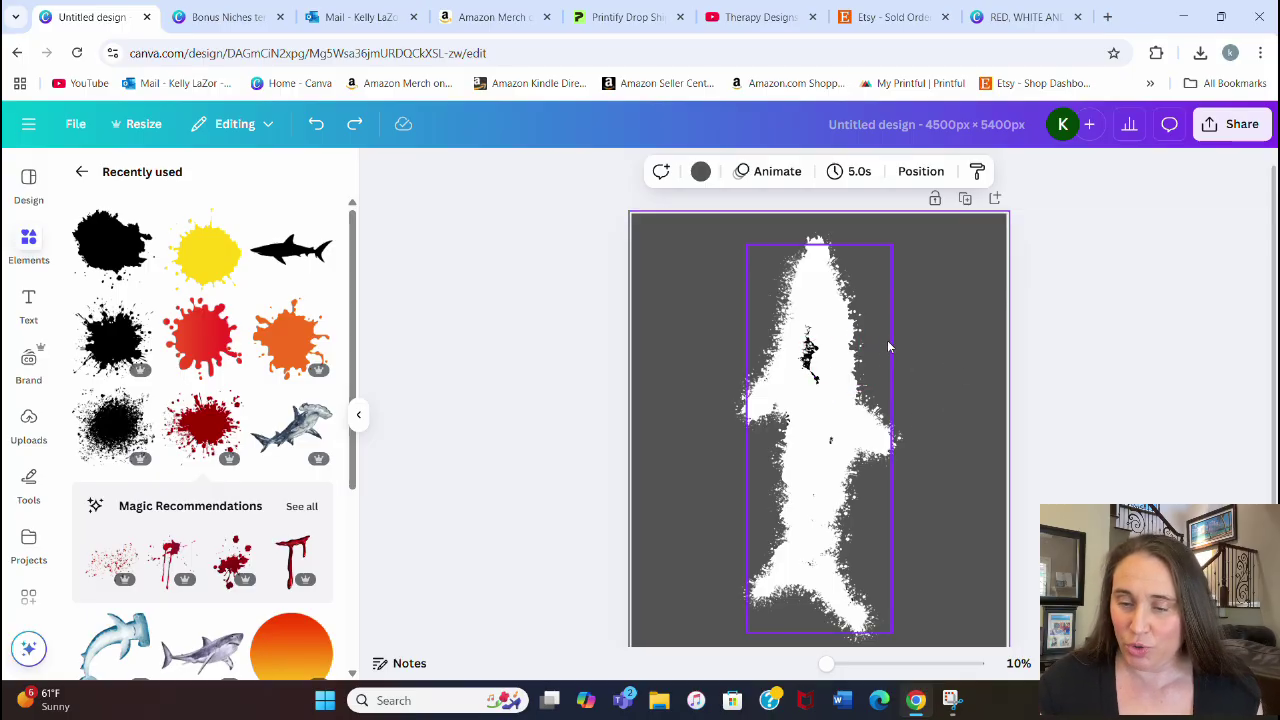
# Bring the black shark silhouette to the front of all the white splatters, leaving them as an outline around it.
pyautogui.click(884, 288)
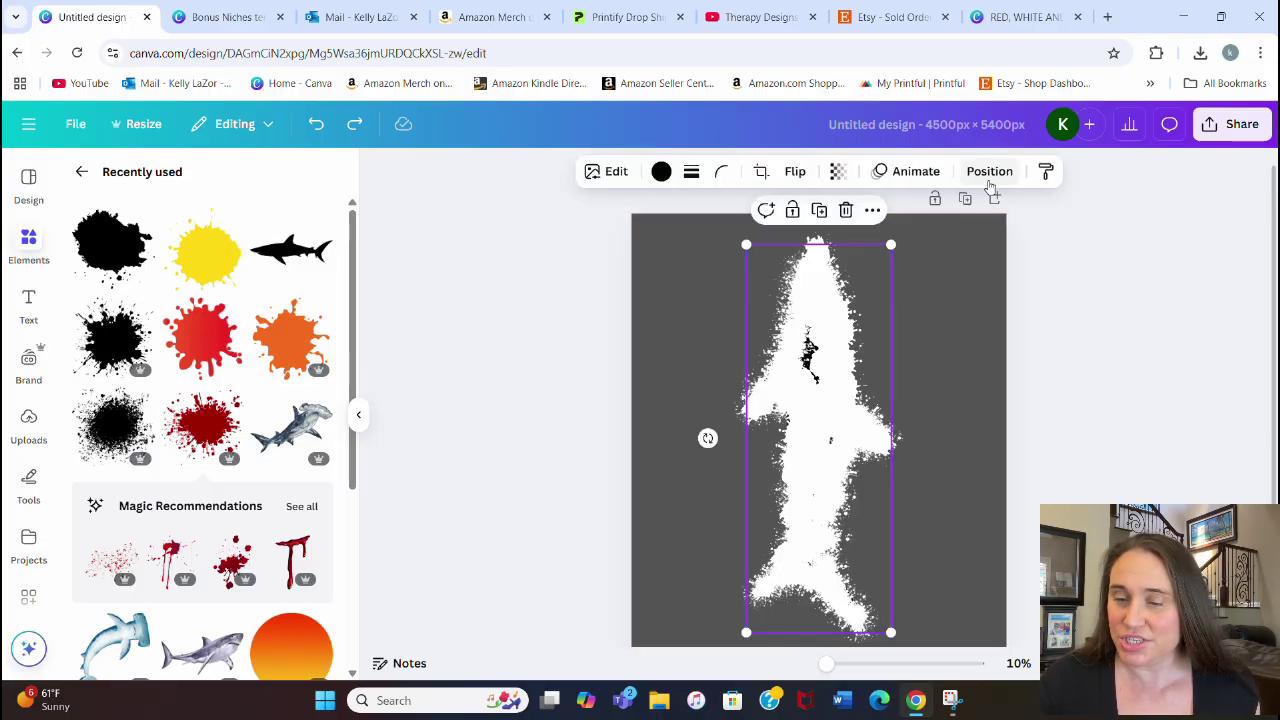
pyautogui.click(990, 172)
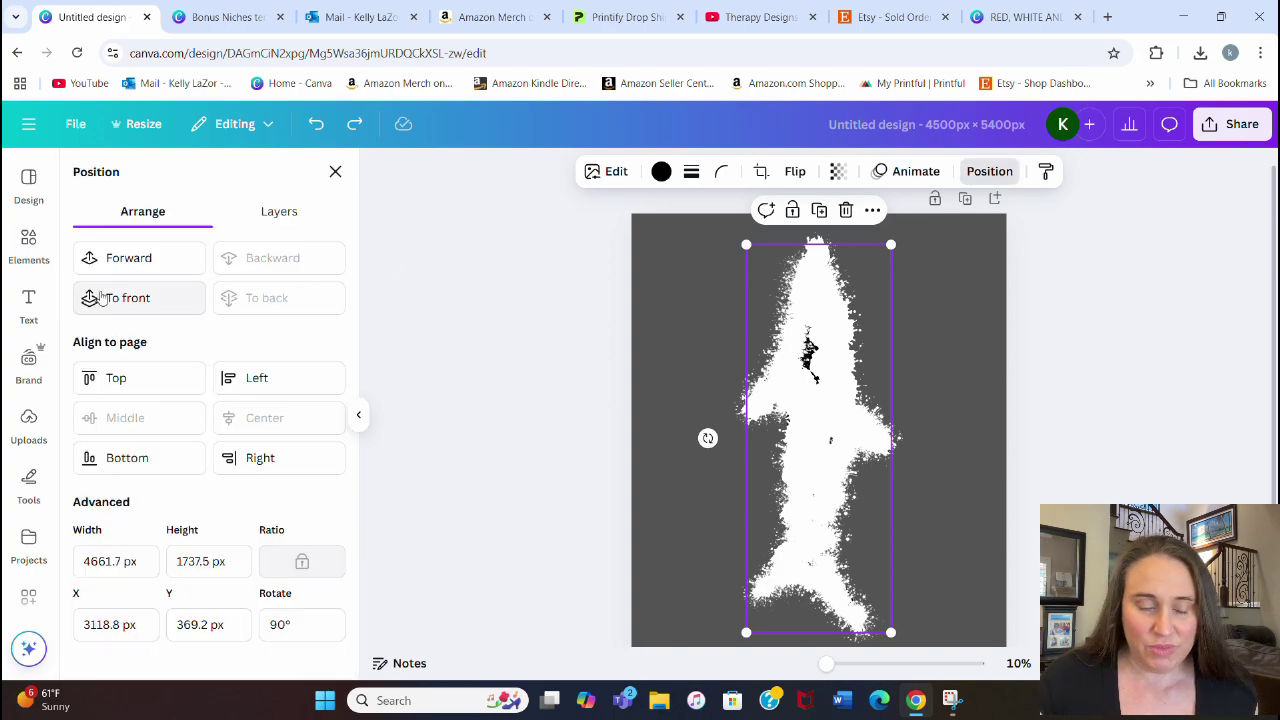
pyautogui.click(104, 304)
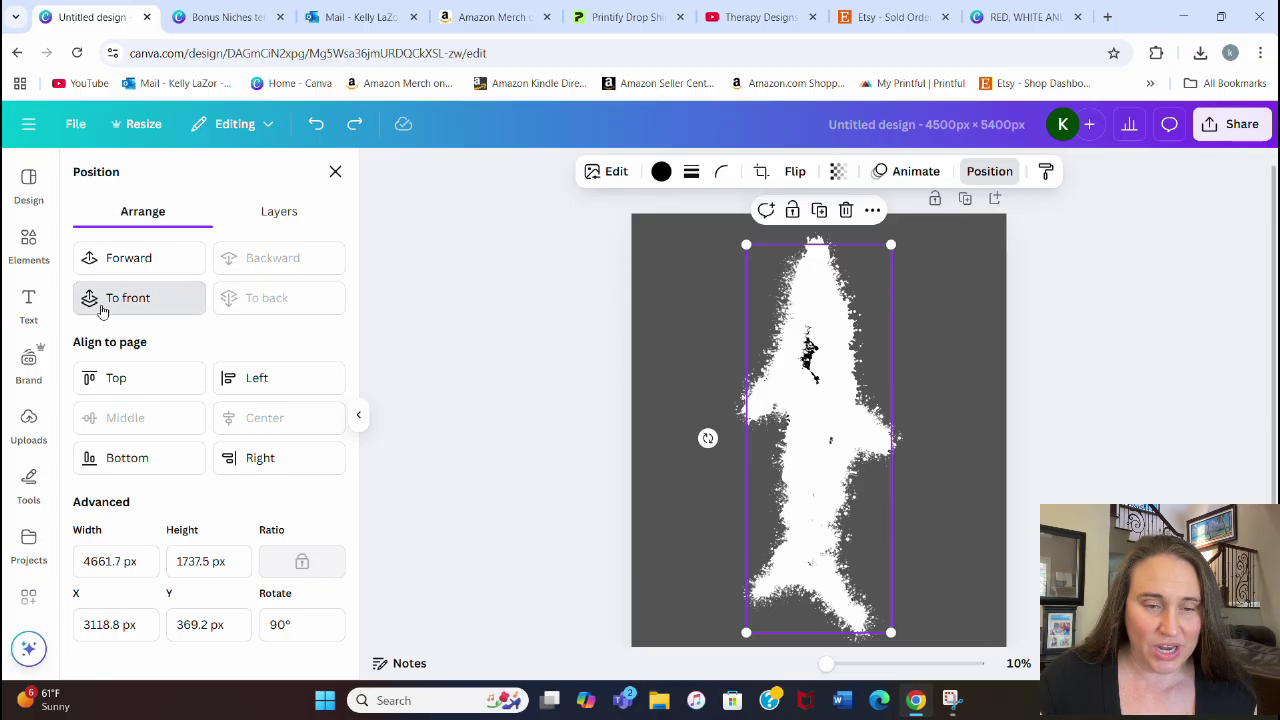
pyautogui.click(976, 339)
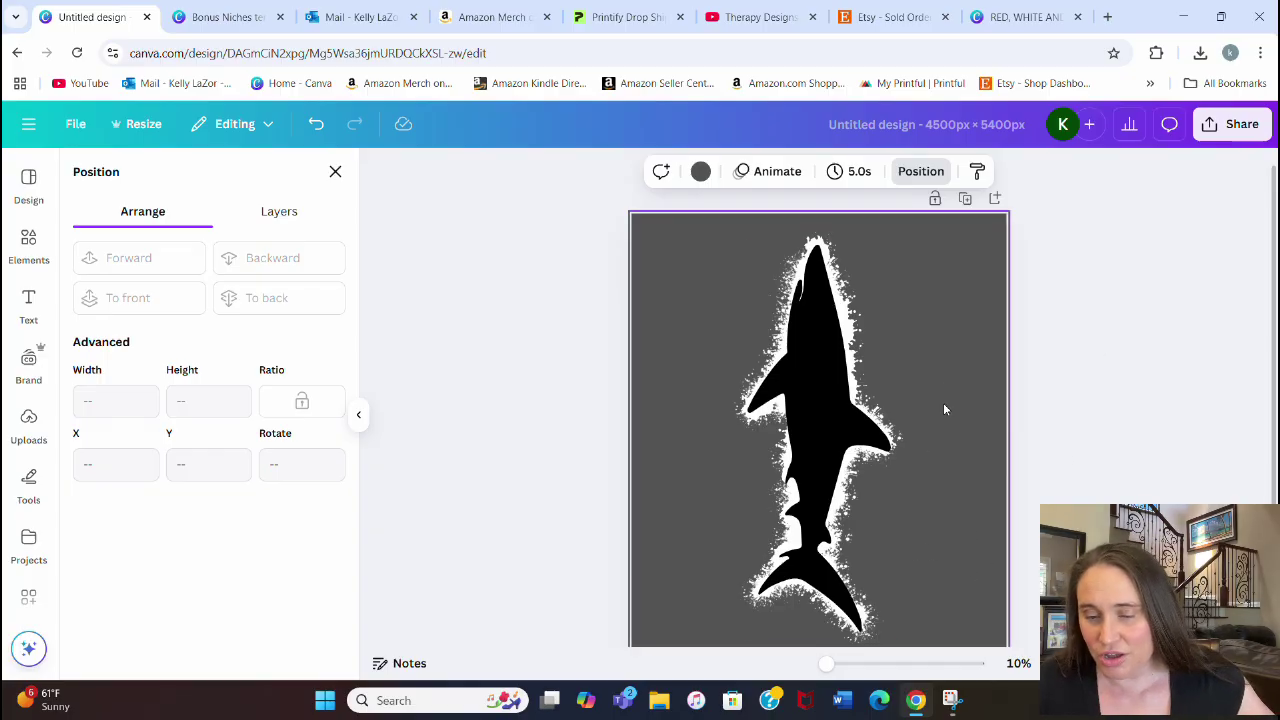
pyautogui.click(594, 289)
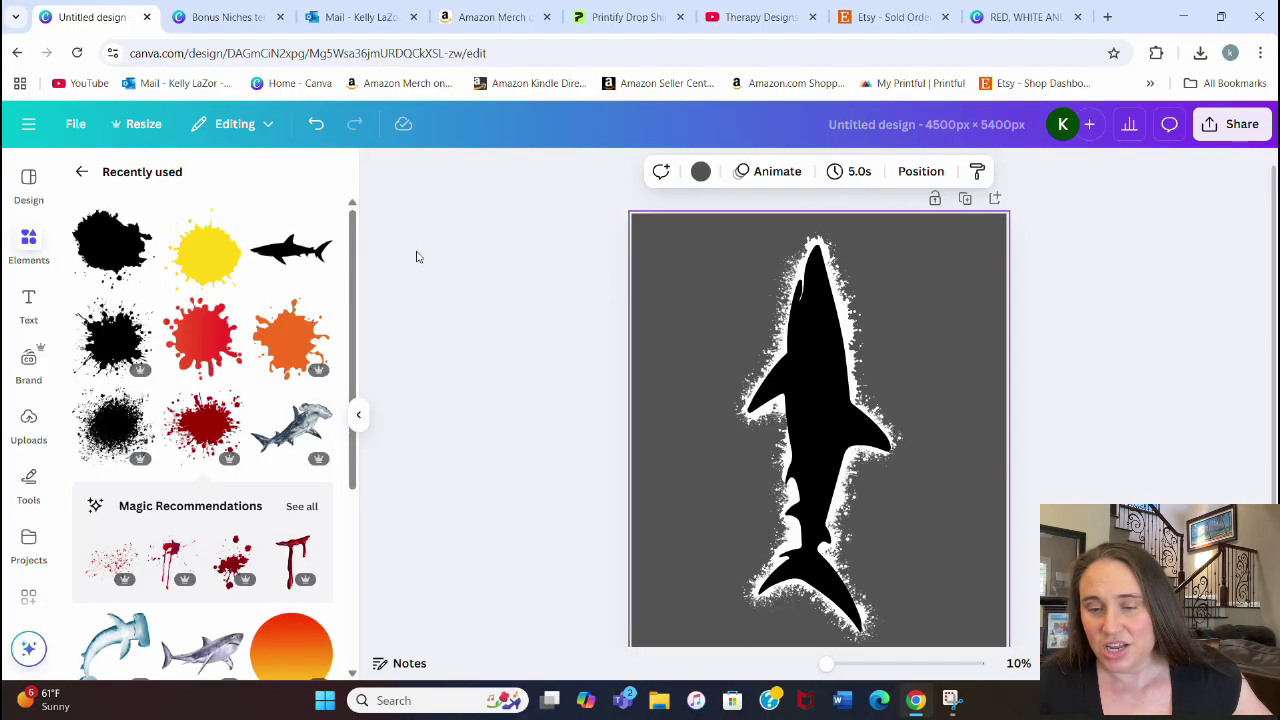
# Add the recently used black ink splatter with long droplets, color it white and shrink it to a small spot.
pyautogui.click(104, 340)
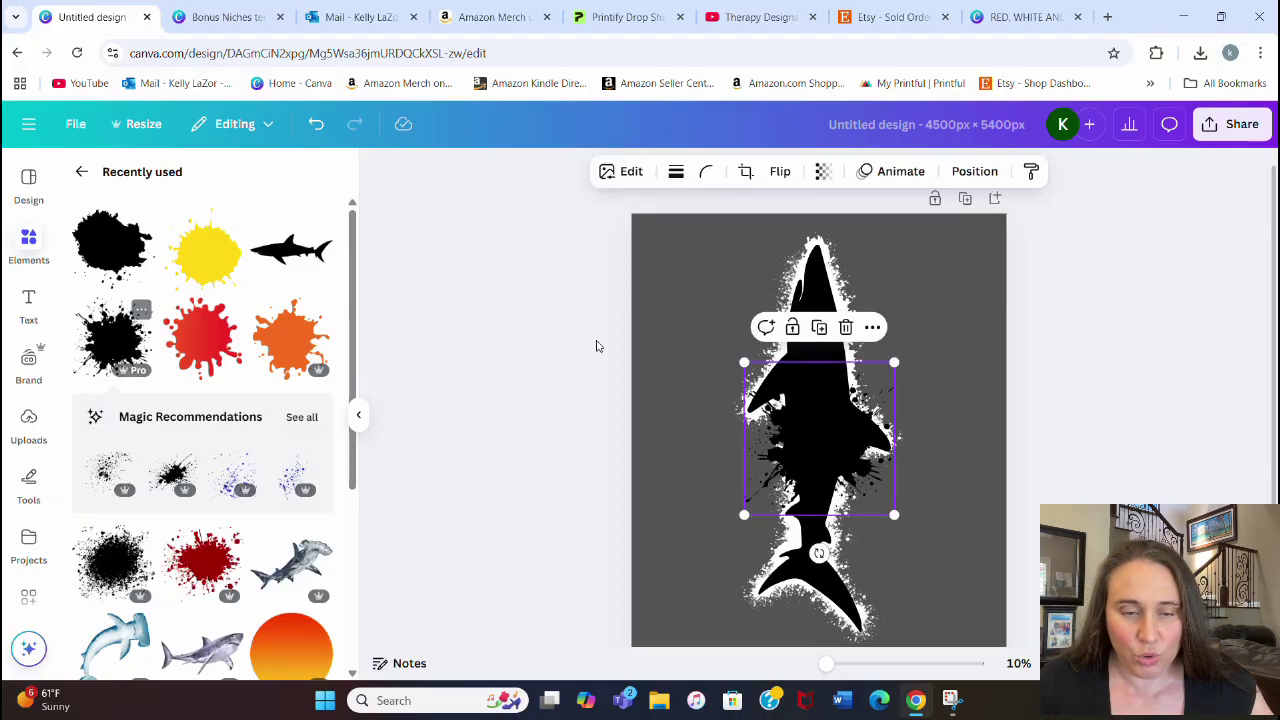
pyautogui.click(661, 171)
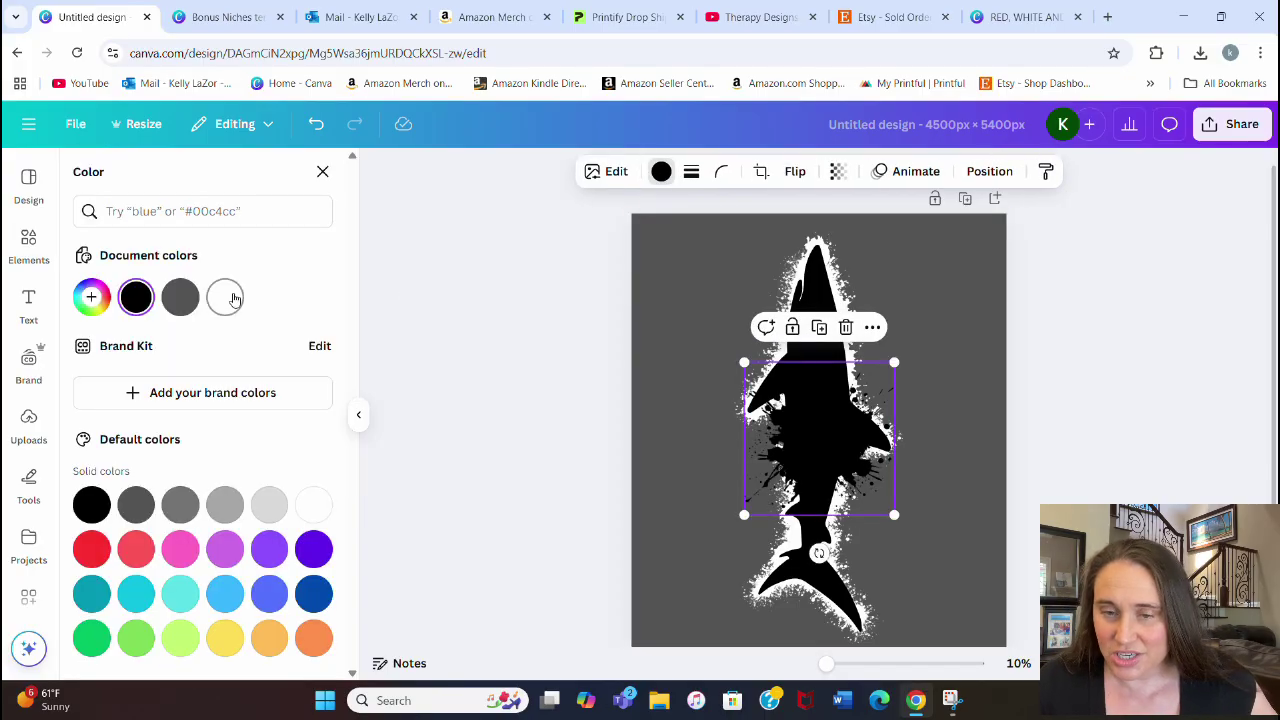
pyautogui.click(225, 297)
pyautogui.moveTo(895, 365); pyautogui.dragTo(789, 423)
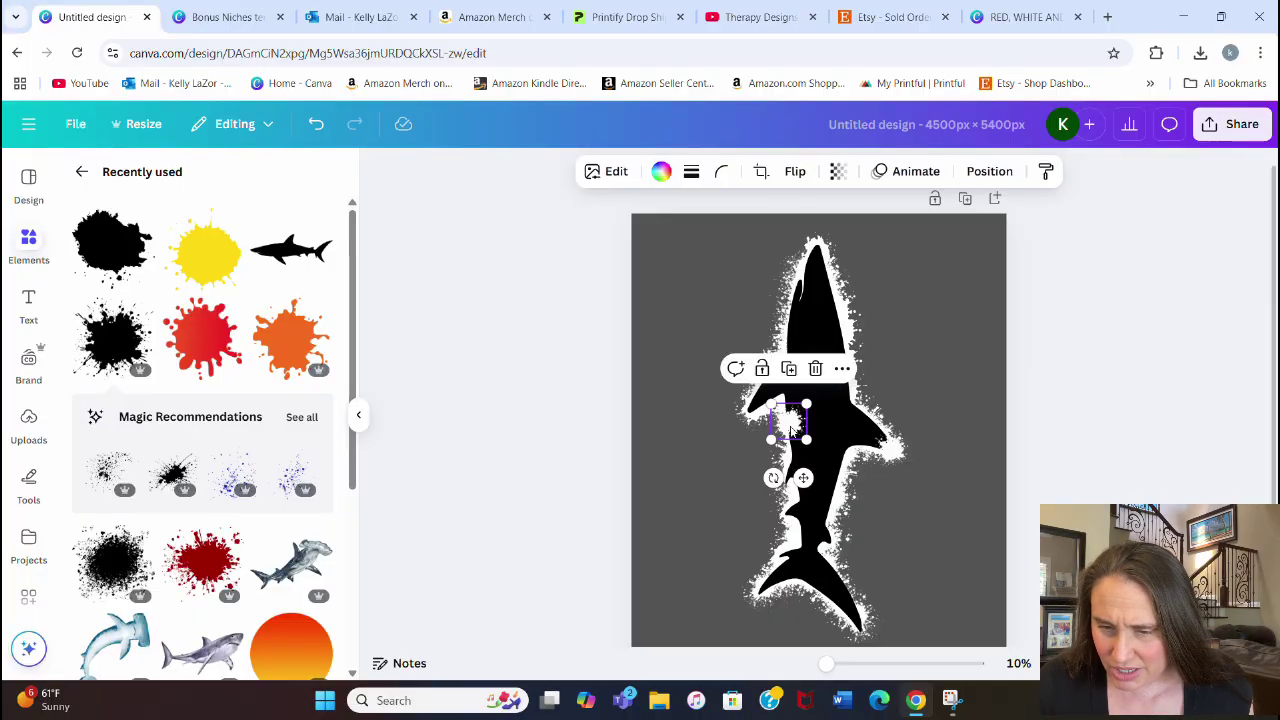
# Place duplicates of the small white splatter along the shark's edges at the fins, lower body and tail.
pyautogui.hotkey('ctrl', 'd')
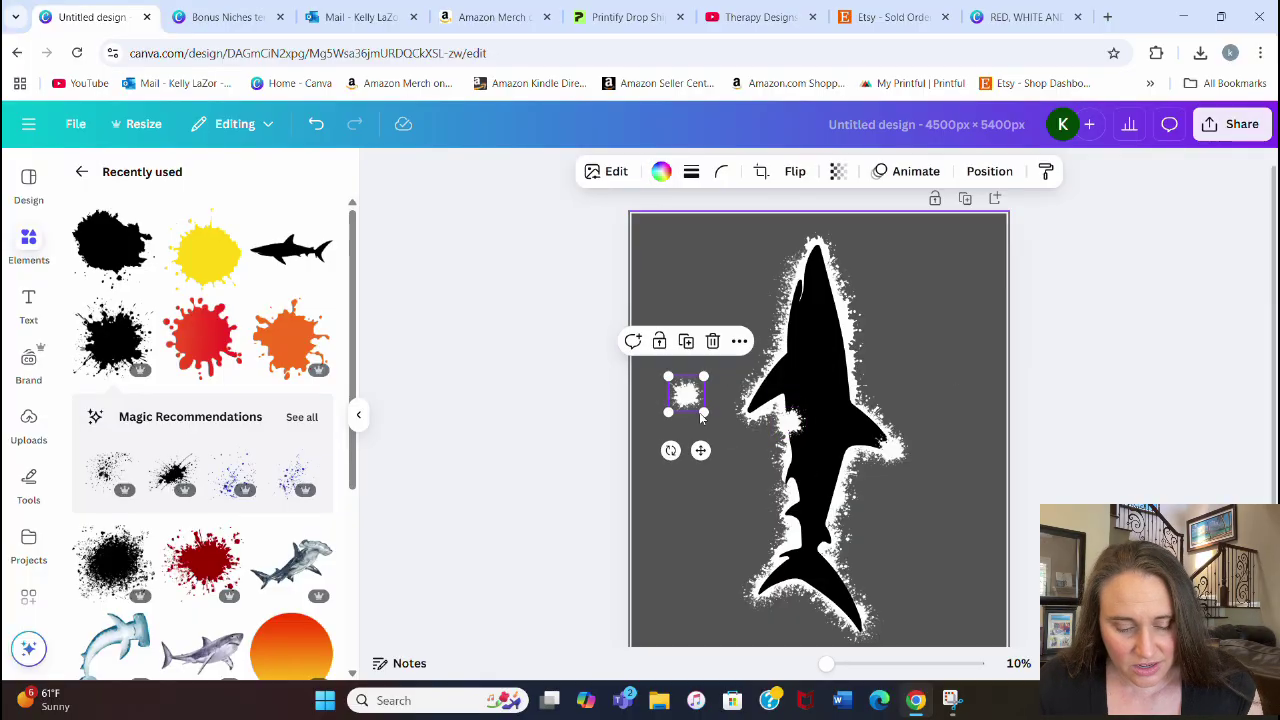
pyautogui.moveTo(693, 405); pyautogui.dragTo(848, 592)
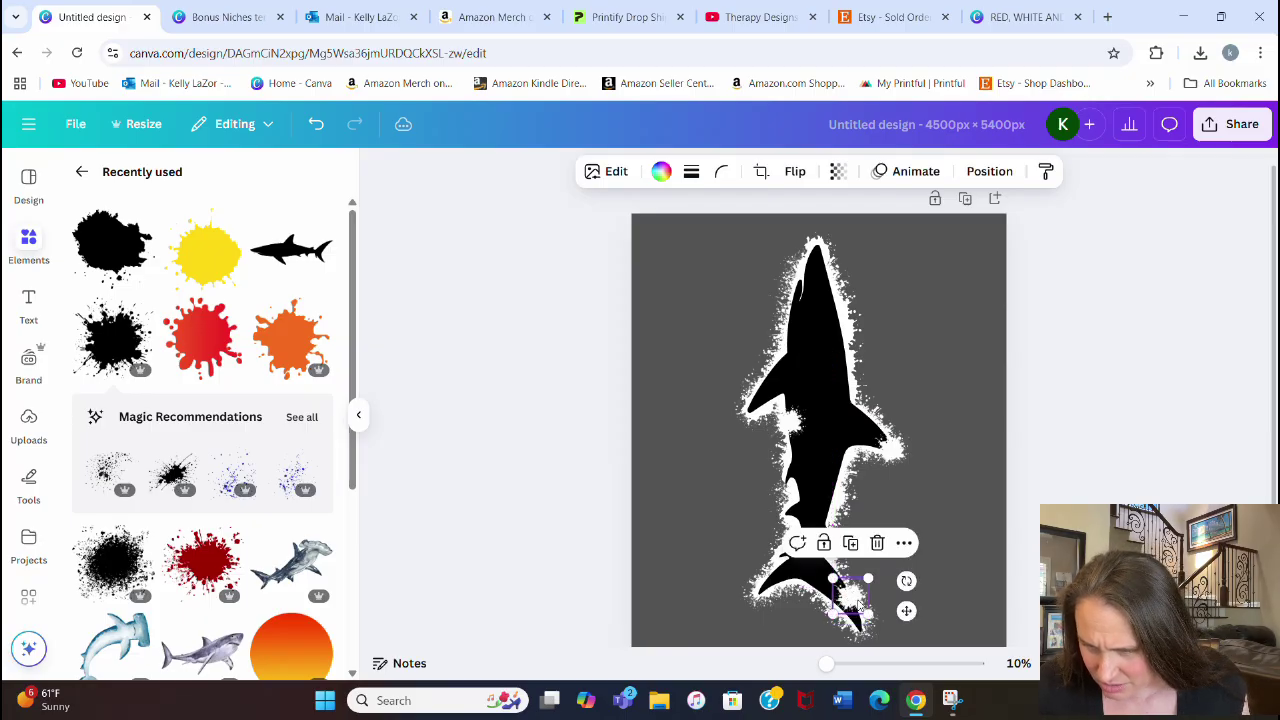
pyautogui.moveTo(850, 600); pyautogui.dragTo(840, 583)
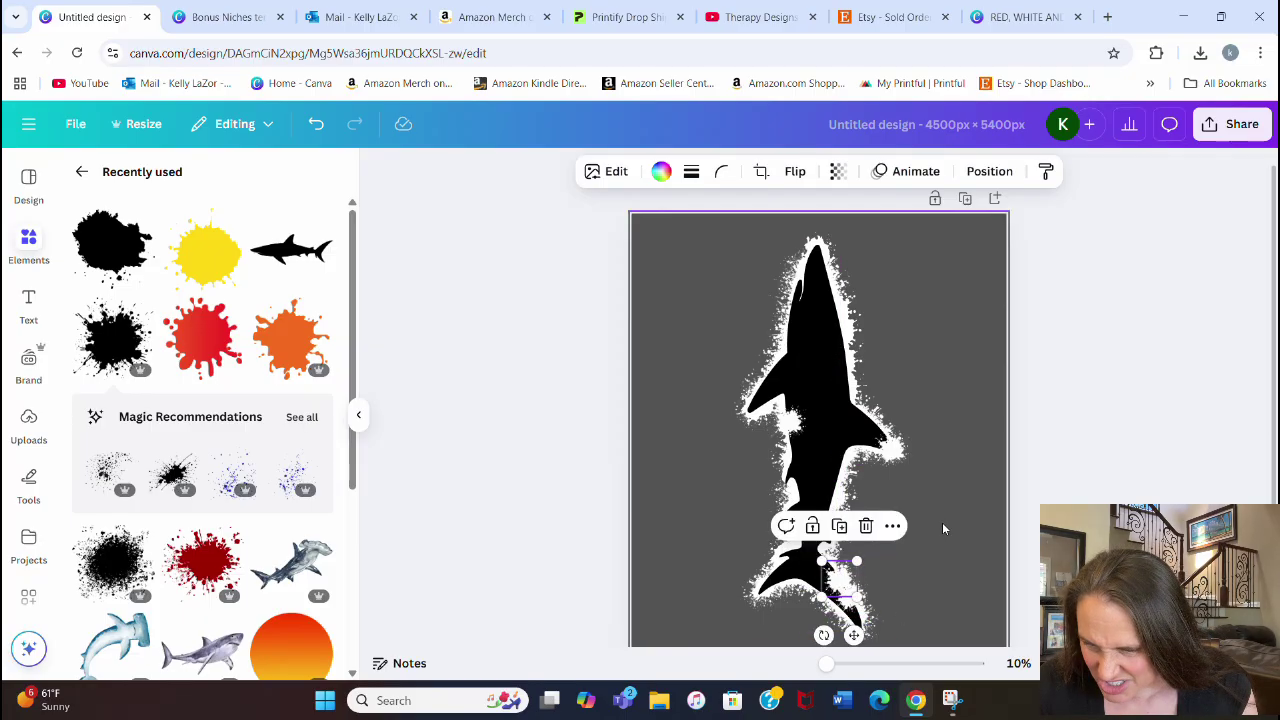
pyautogui.click(962, 543)
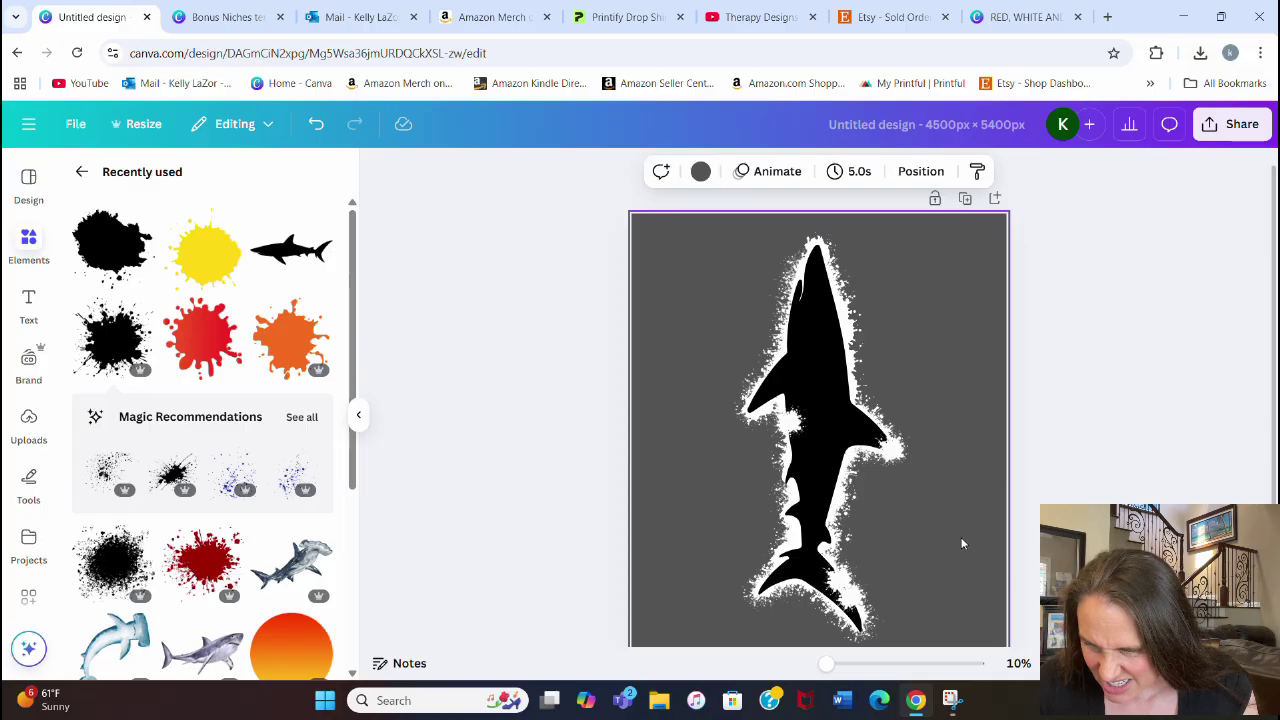
pyautogui.click(843, 585)
pyautogui.moveTo(843, 585); pyautogui.dragTo(733, 398)
pyautogui.click(1050, 350)
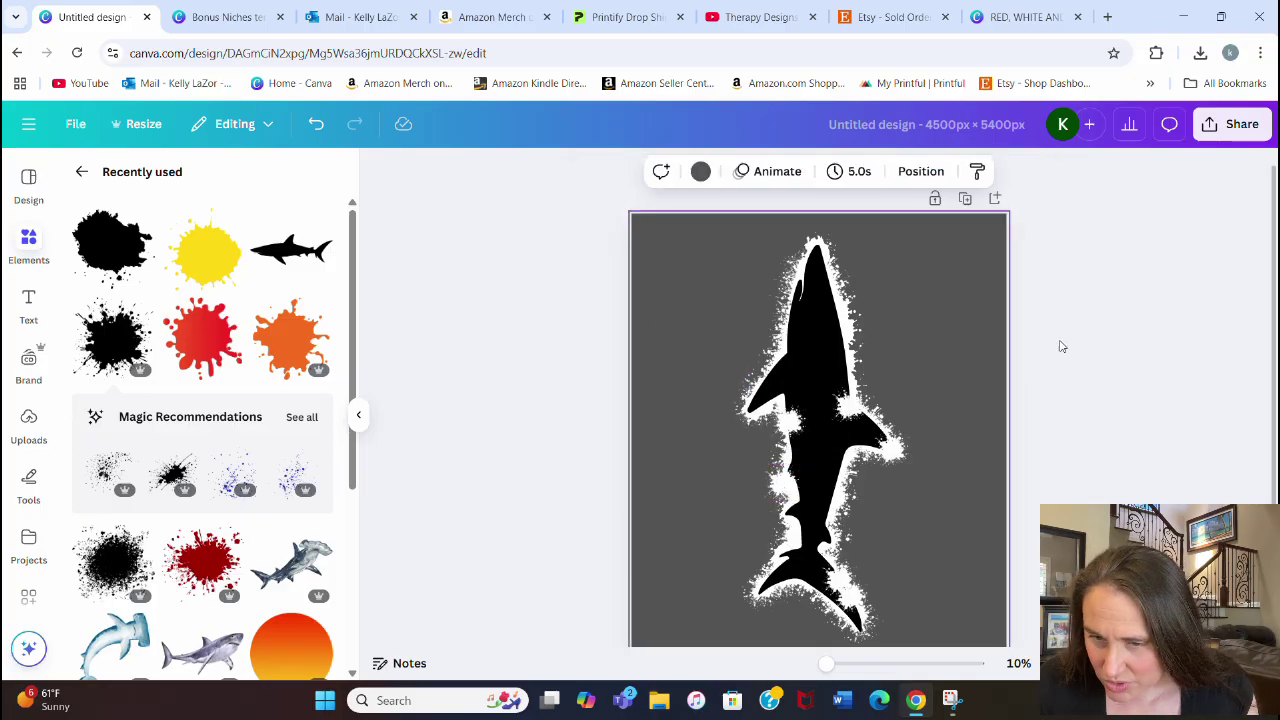
# Bring the shark silhouette in front of the newly added small splatters.
pyautogui.click(885, 505)
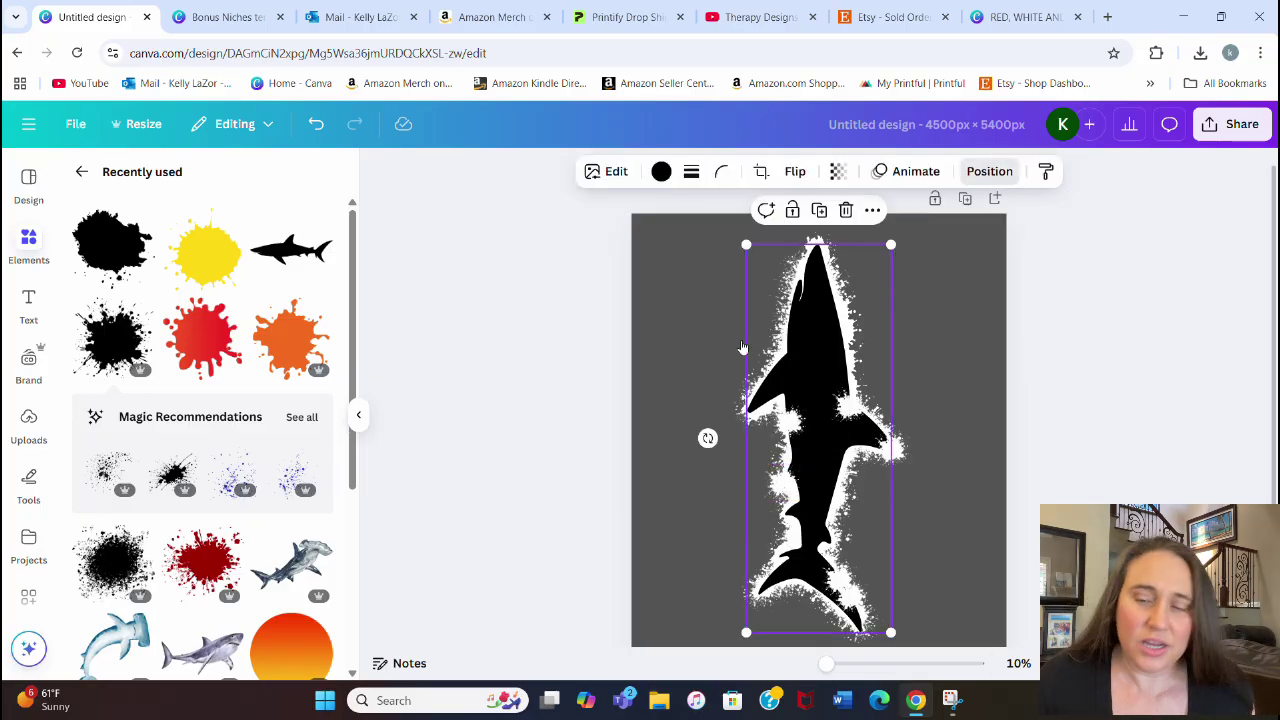
pyautogui.click(989, 171)
pyautogui.click(109, 297)
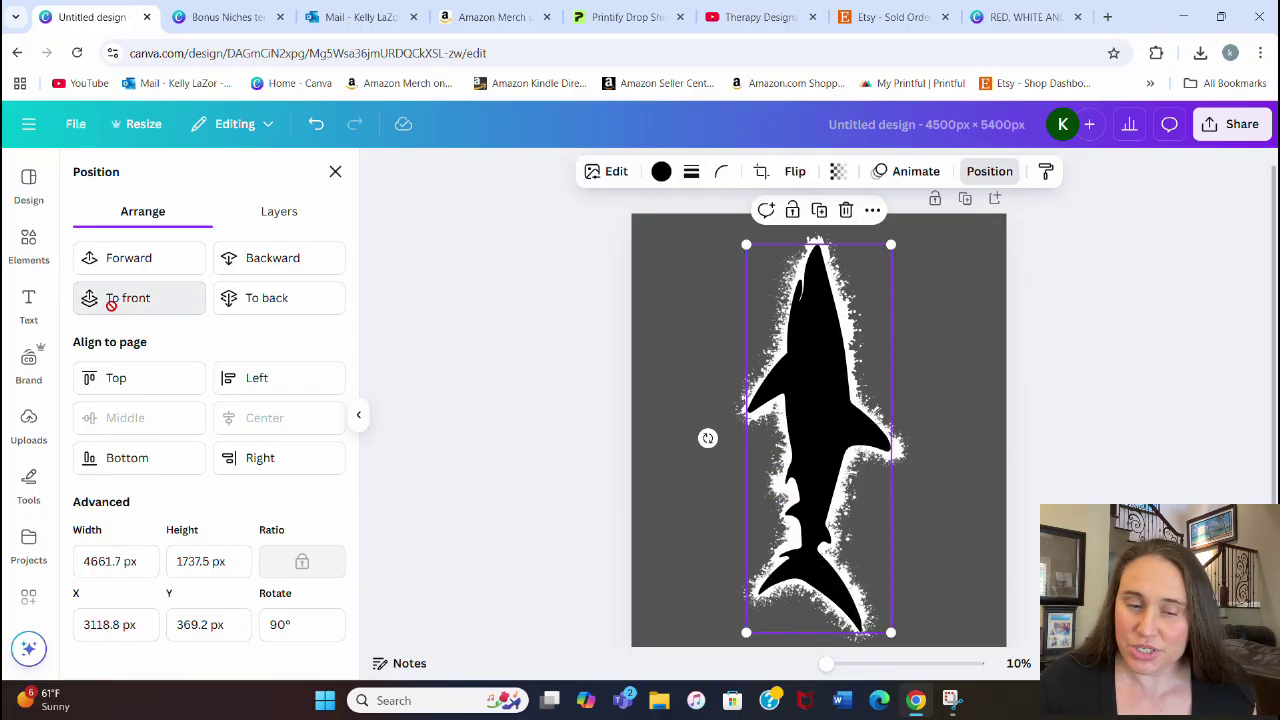
pyautogui.click(935, 413)
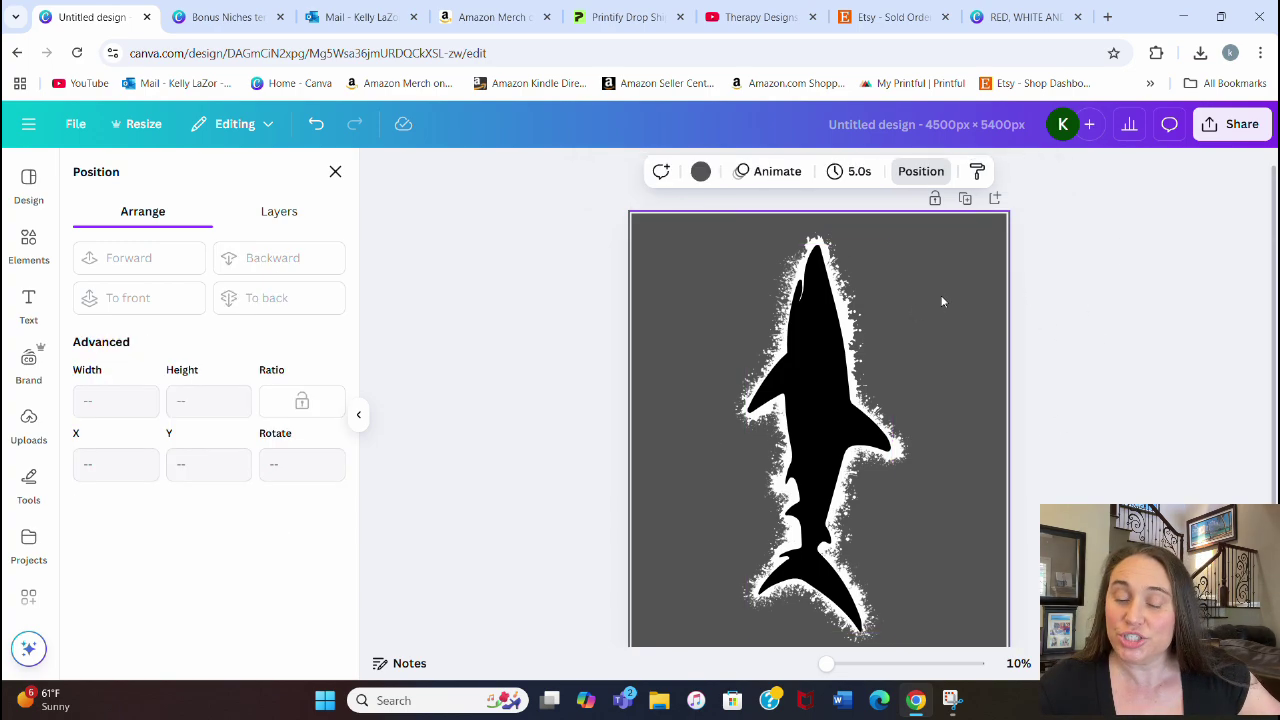
# Set the page background color to the black document color.
pyautogui.click(700, 171)
pyautogui.click(136, 297)
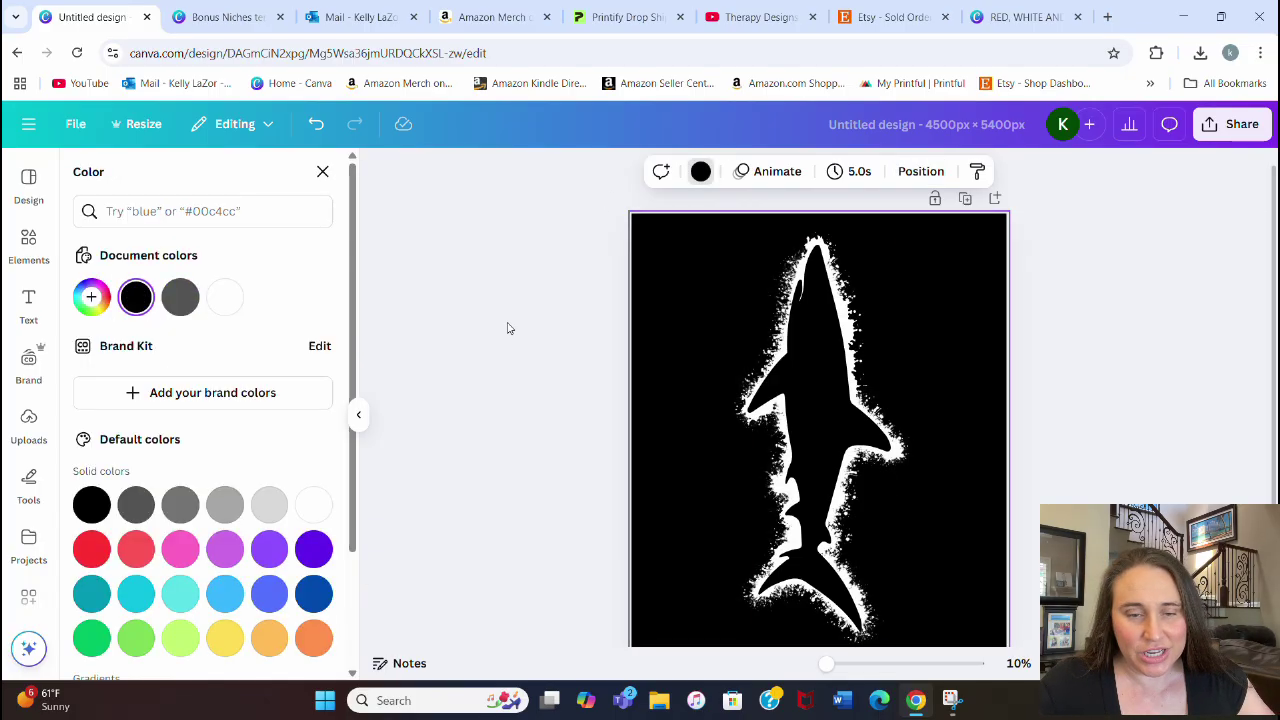
pyautogui.click(786, 390)
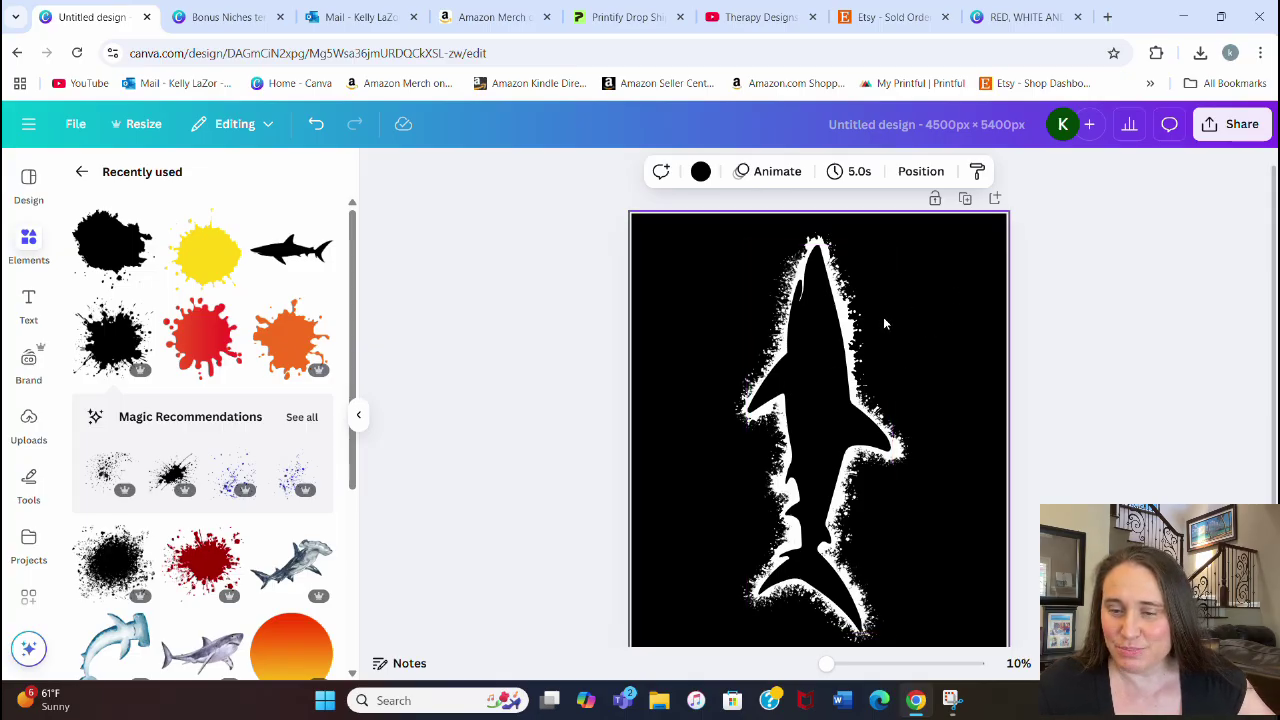
pyautogui.click(820, 300)
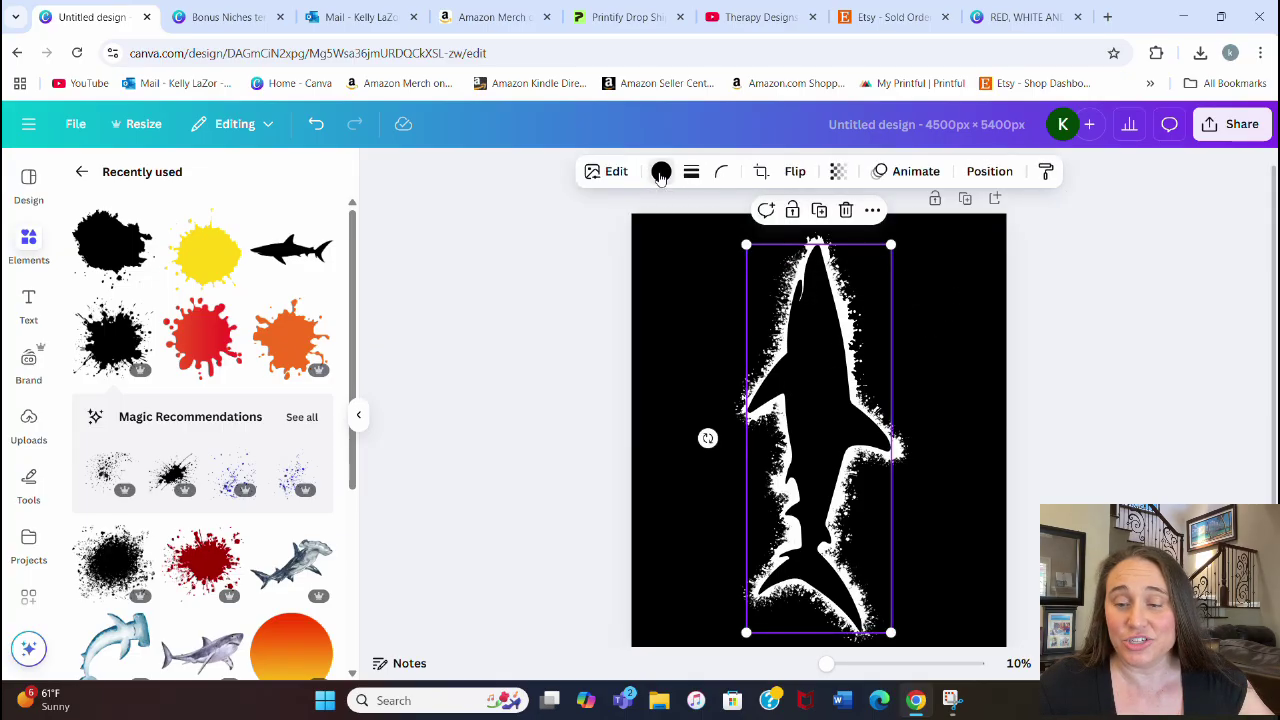
pyautogui.click(660, 172)
pyautogui.click(655, 276)
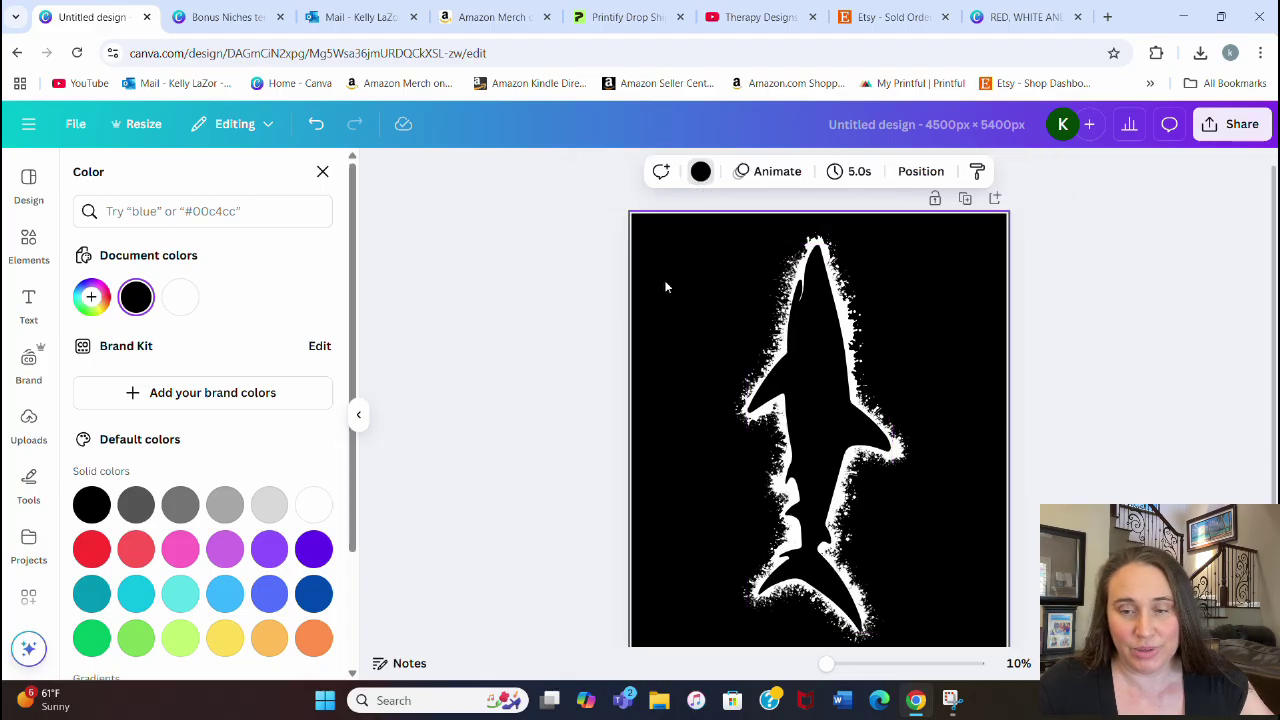
pyautogui.click(136, 297)
pyautogui.click(930, 288)
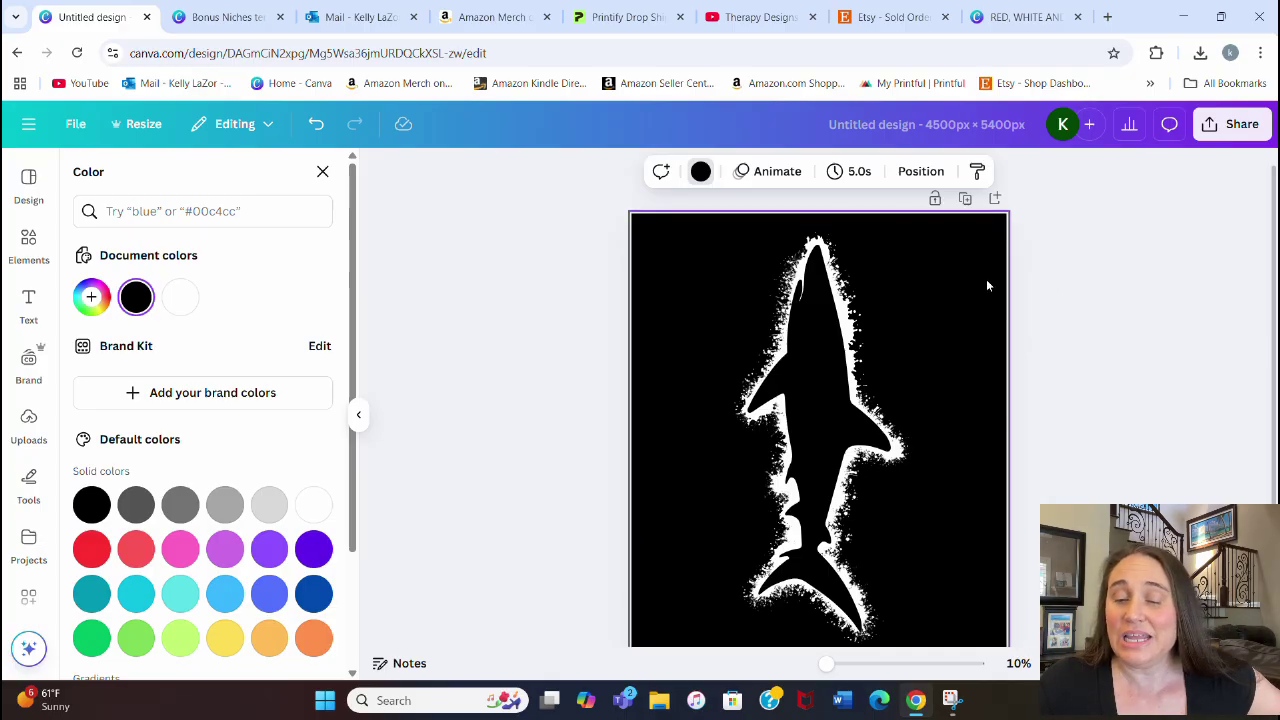
pyautogui.click(700, 171)
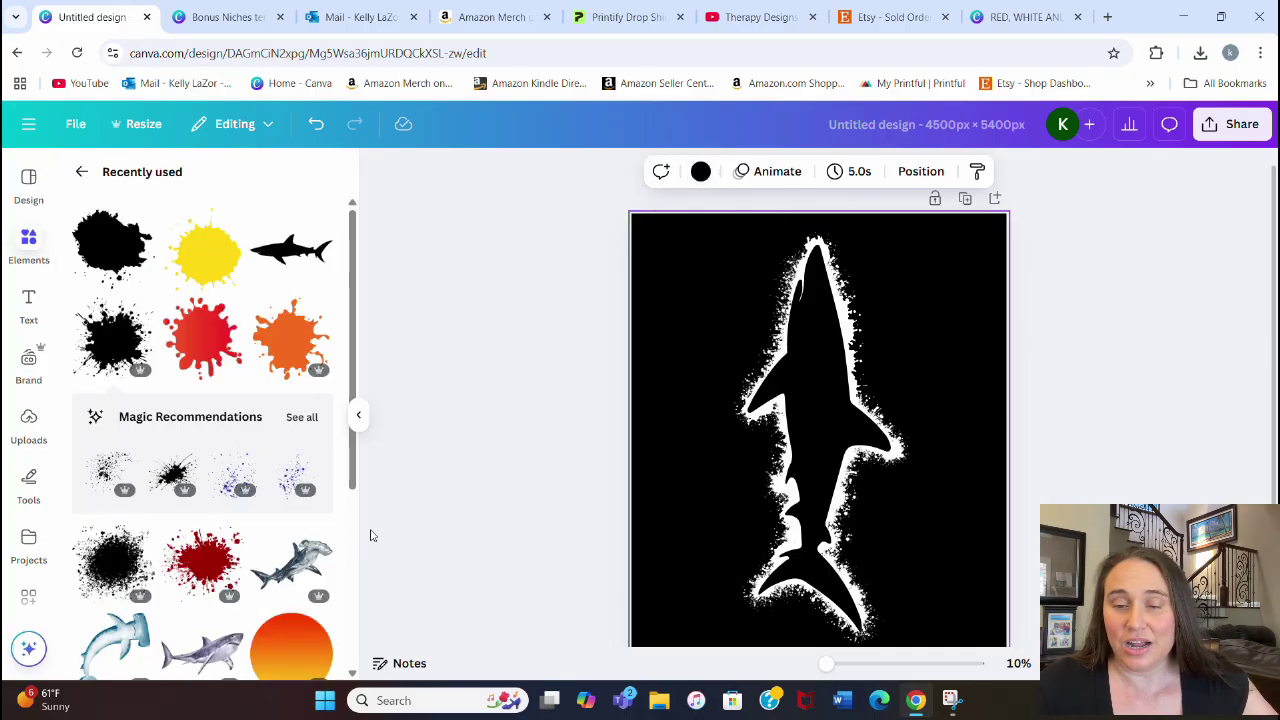
# Set the page background and the shark silhouette to the same solid green from the default colors.
pyautogui.click(700, 171)
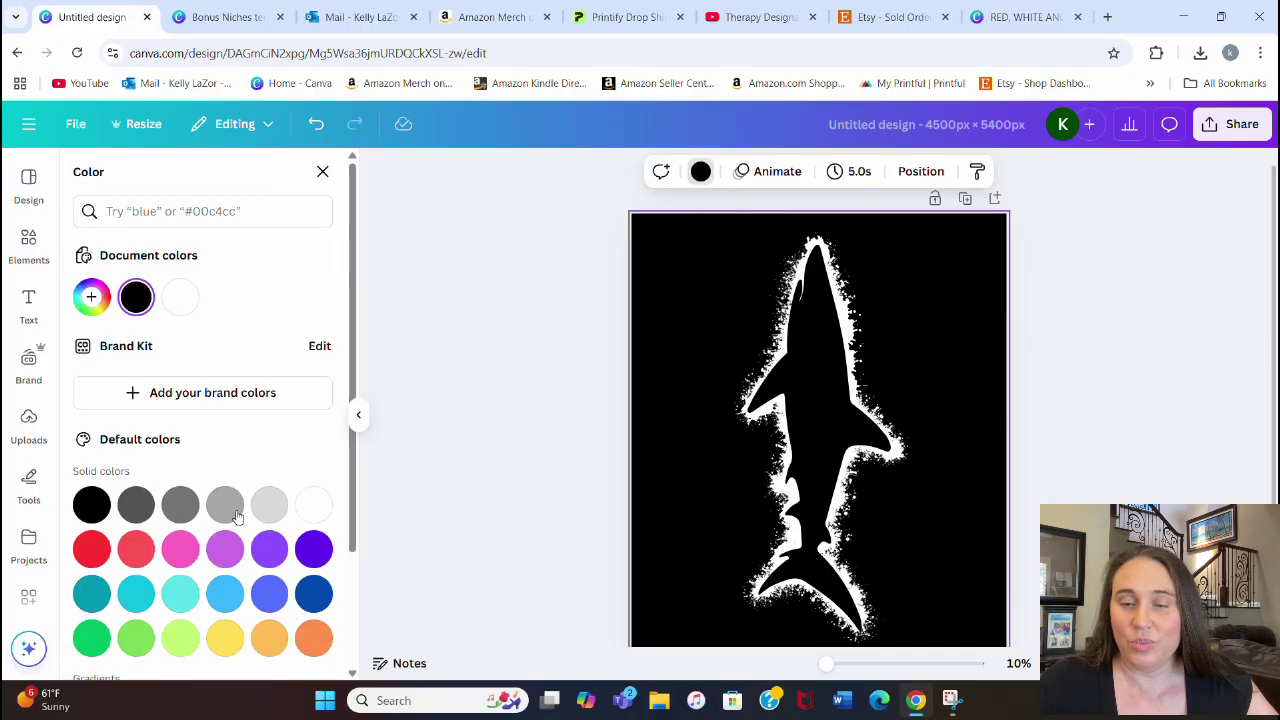
pyautogui.click(96, 646)
pyautogui.click(835, 407)
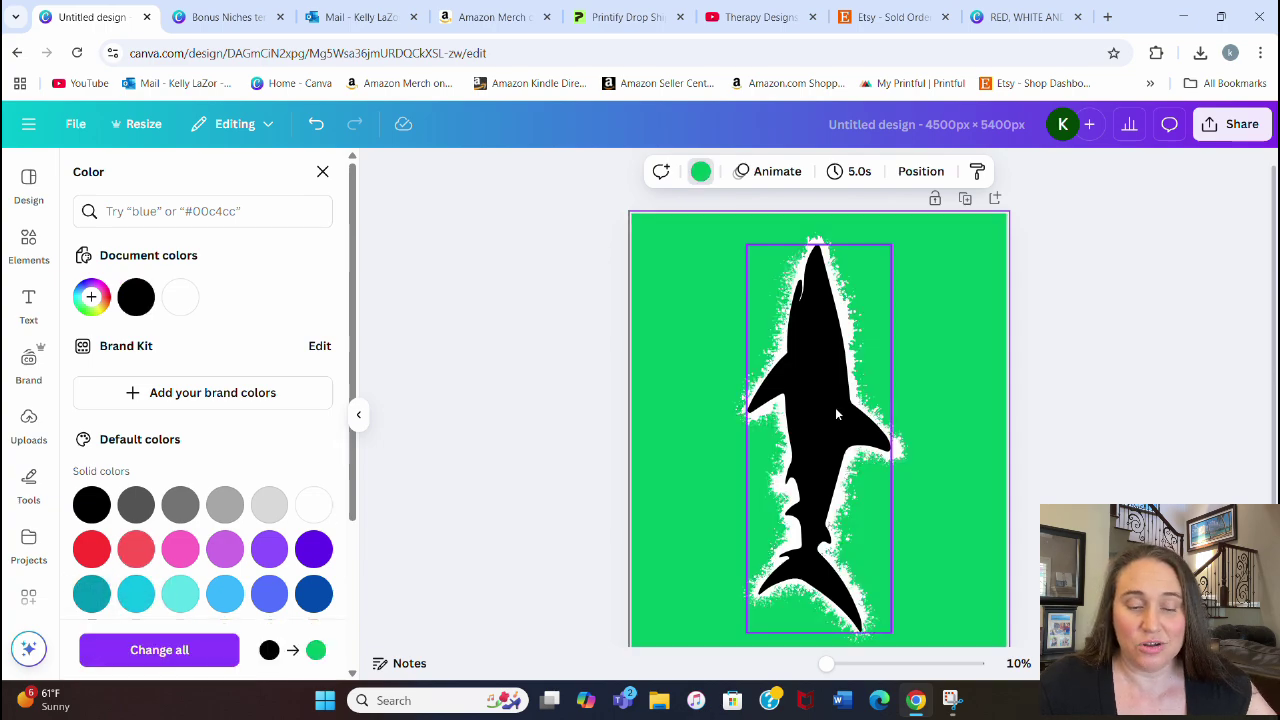
pyautogui.click(91, 638)
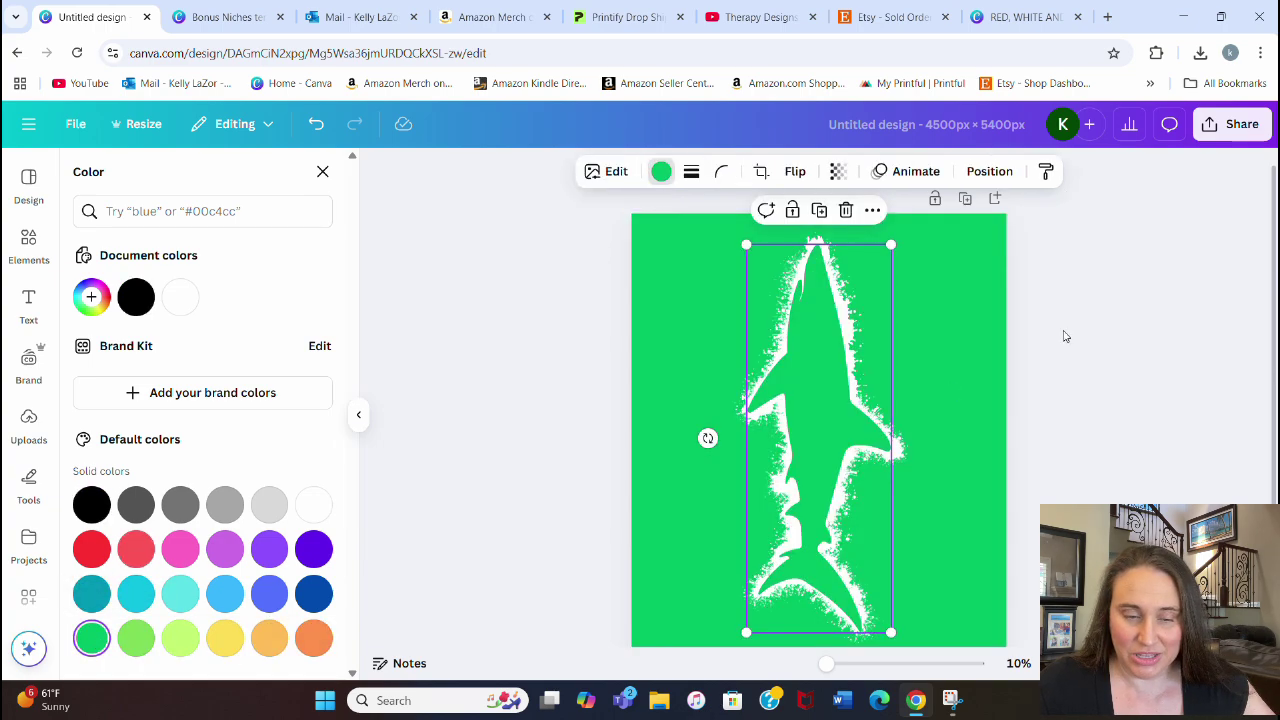
pyautogui.press('Escape')
pyautogui.click(1086, 330)
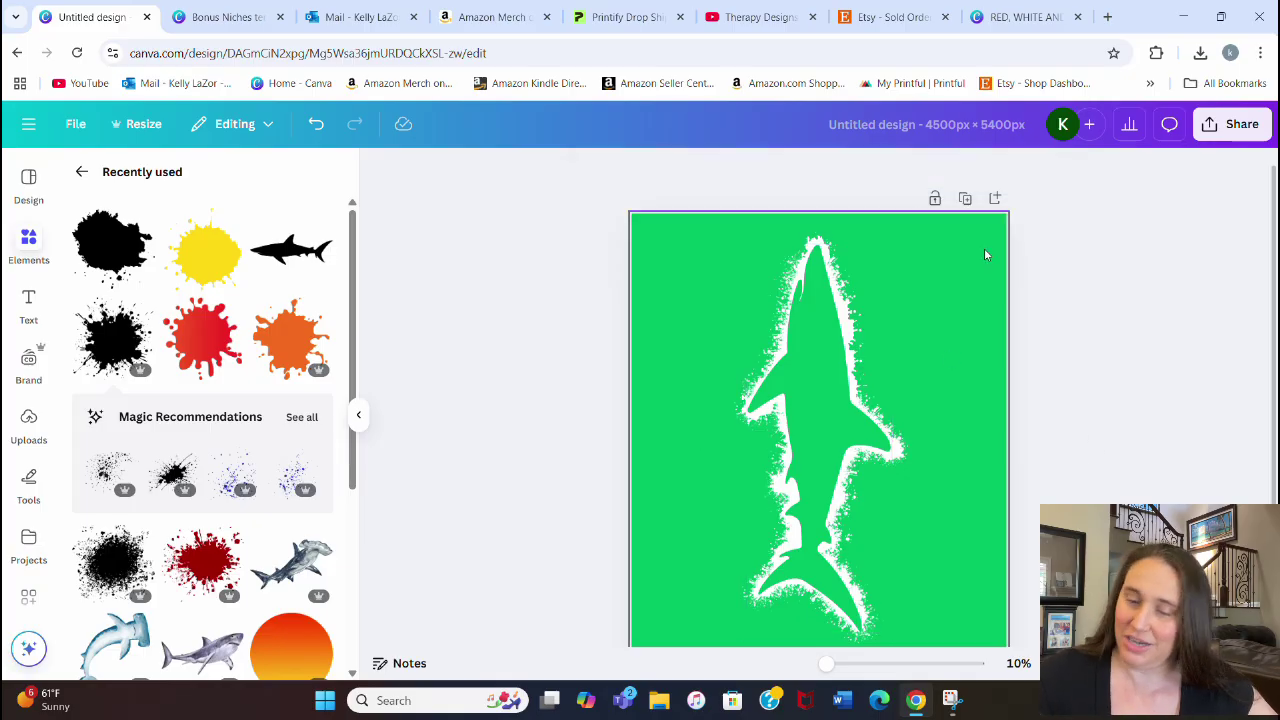
# Name the design "shark" and download it as a PNG at 4,500 × 5,400 px.
pyautogui.scroll(-2, 1057, 363)
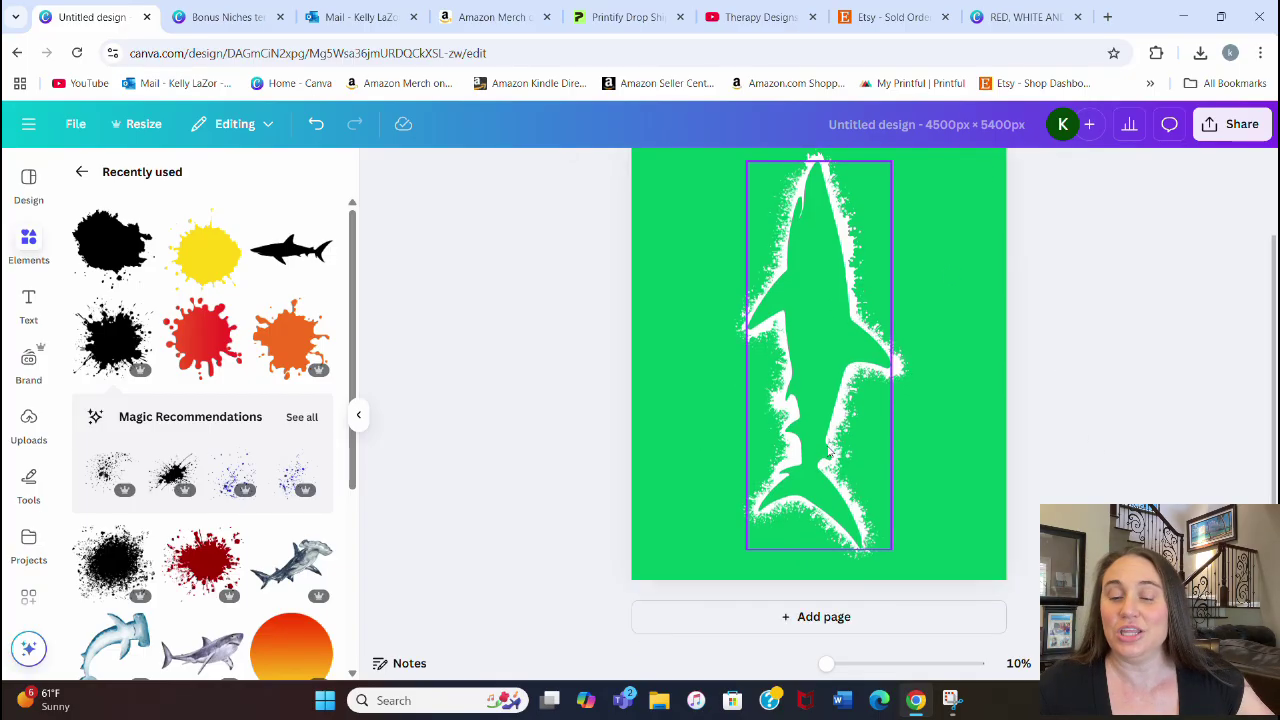
pyautogui.scroll(2, 1060, 415)
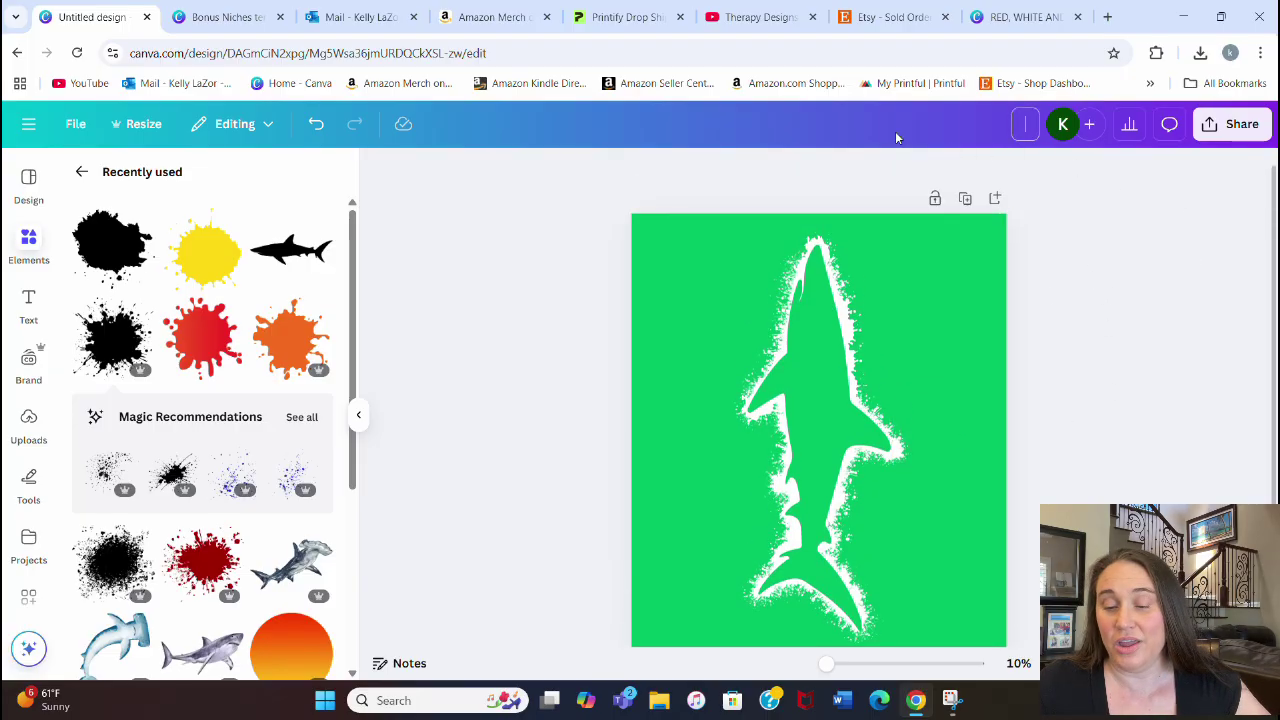
pyautogui.write('shark')
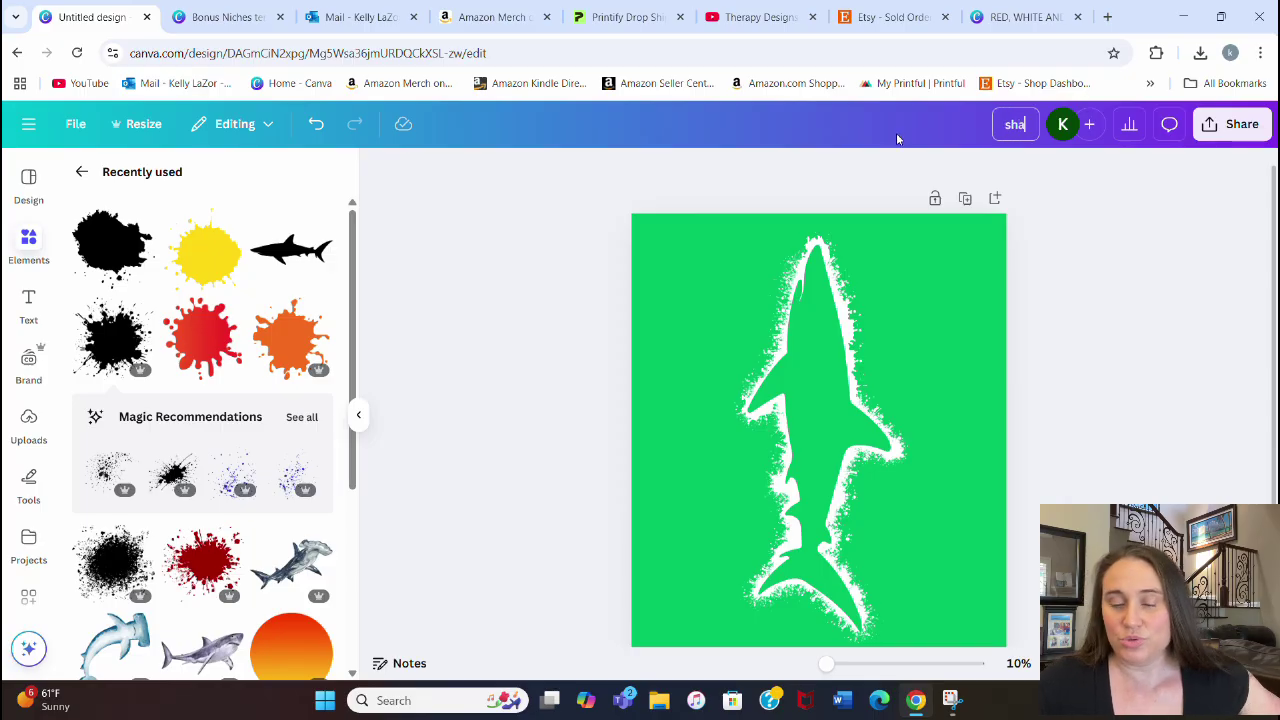
pyautogui.click(1240, 124)
pyautogui.click(977, 472)
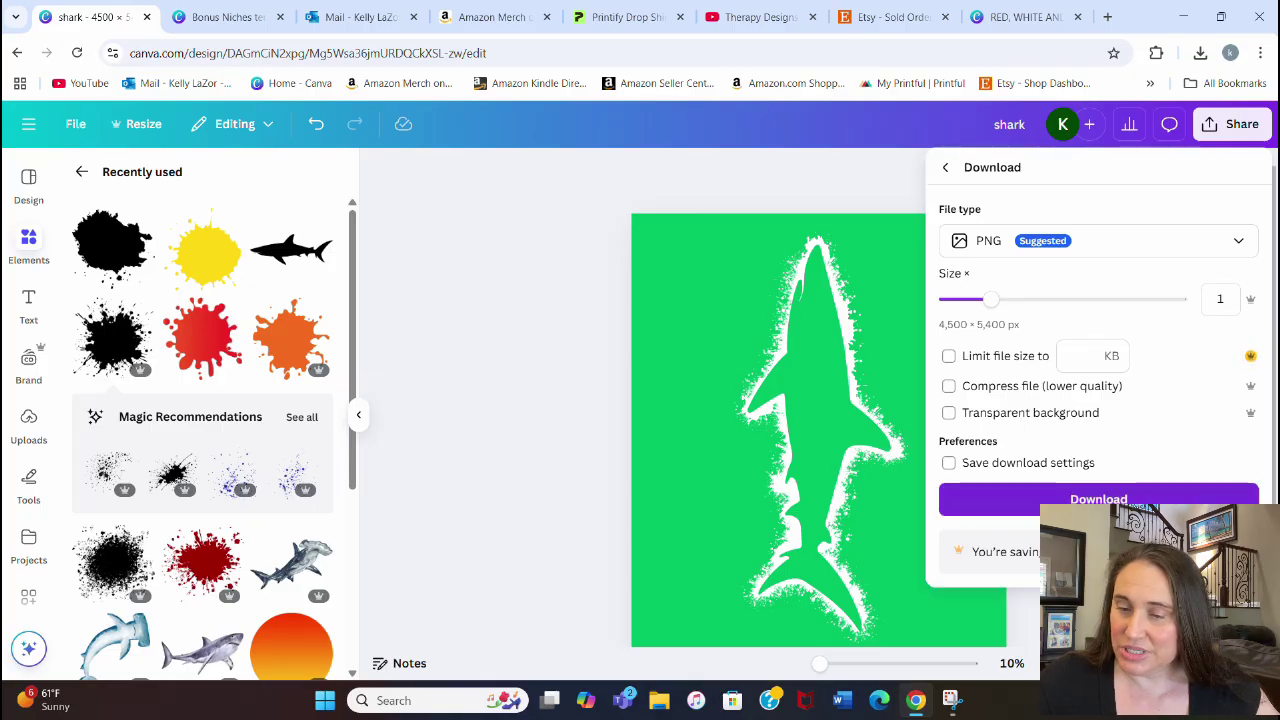
pyautogui.click(1099, 499)
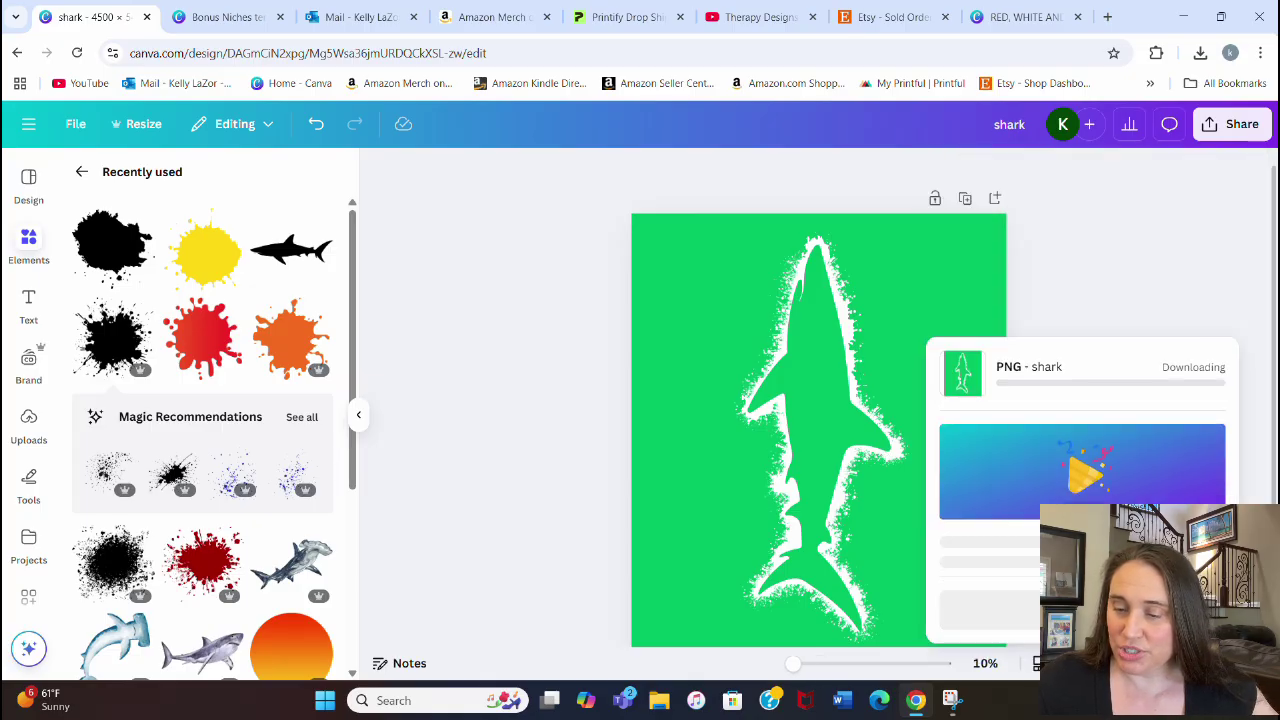
# Upload shark (4).png from the Downloads folder and add a second page below the green shark page.
pyautogui.scroll(-2, 920, 375)
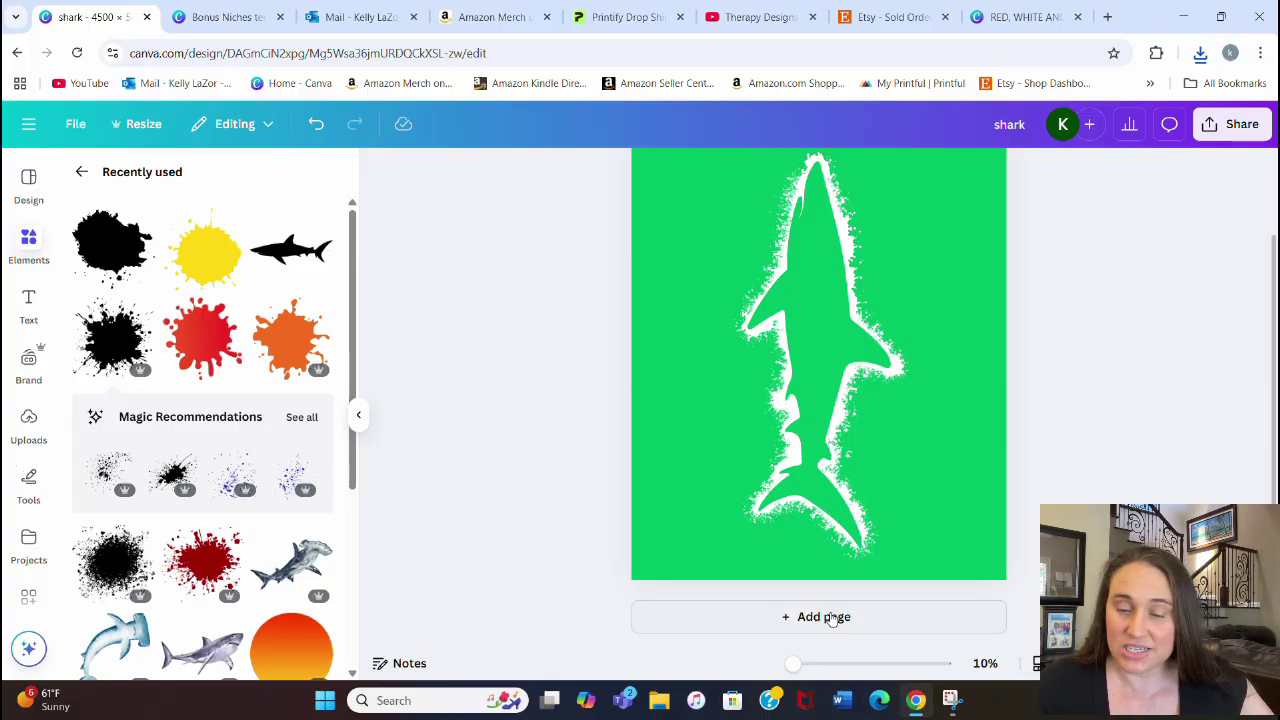
pyautogui.click(30, 425)
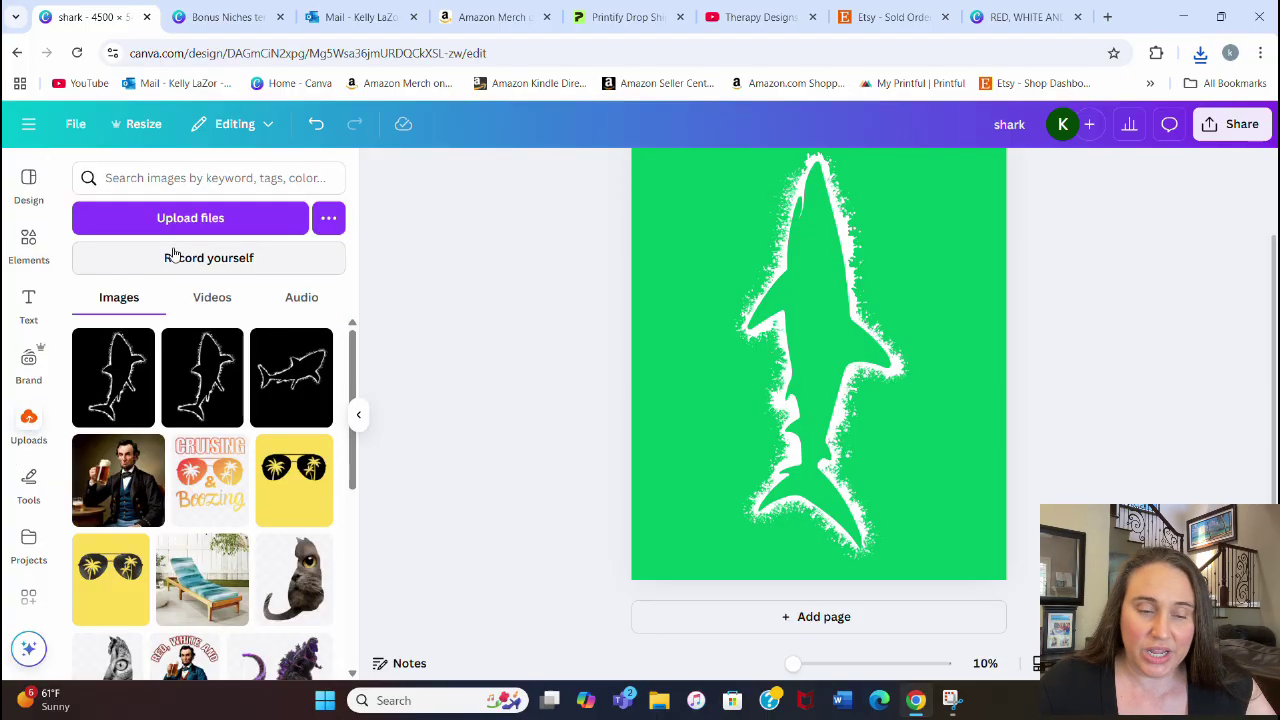
pyautogui.click(180, 219)
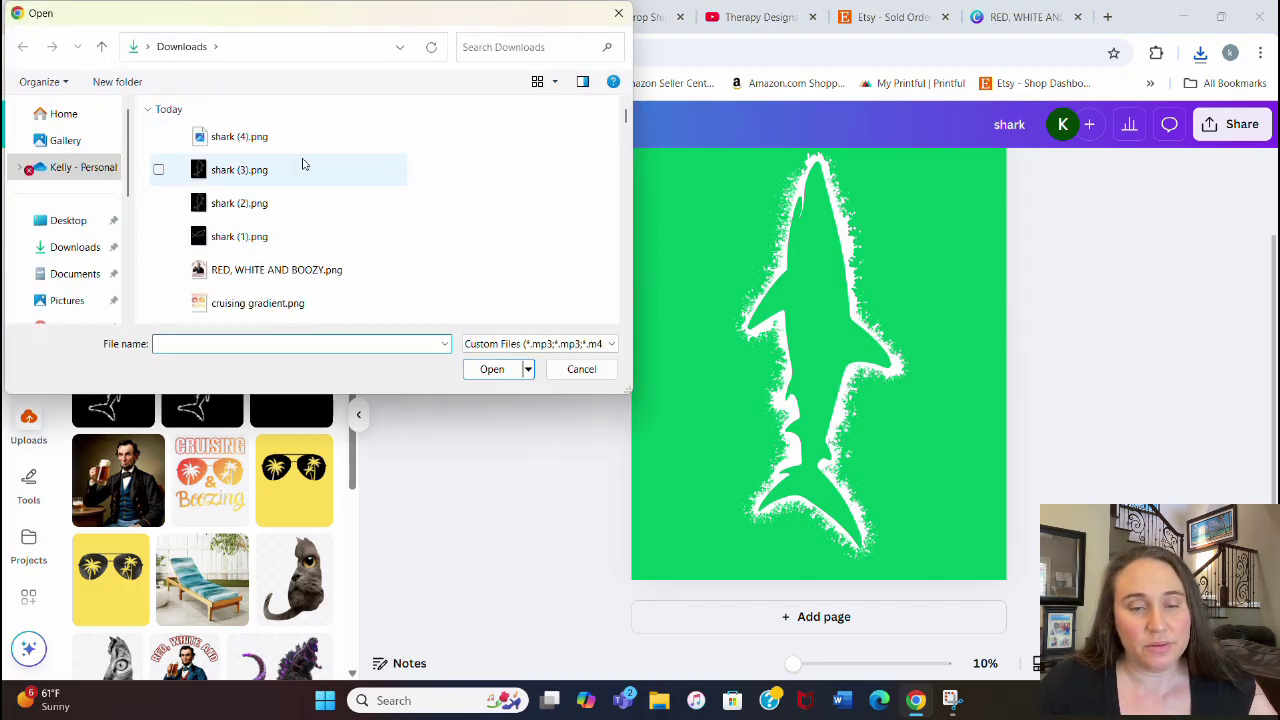
pyautogui.doubleClick(291, 139)
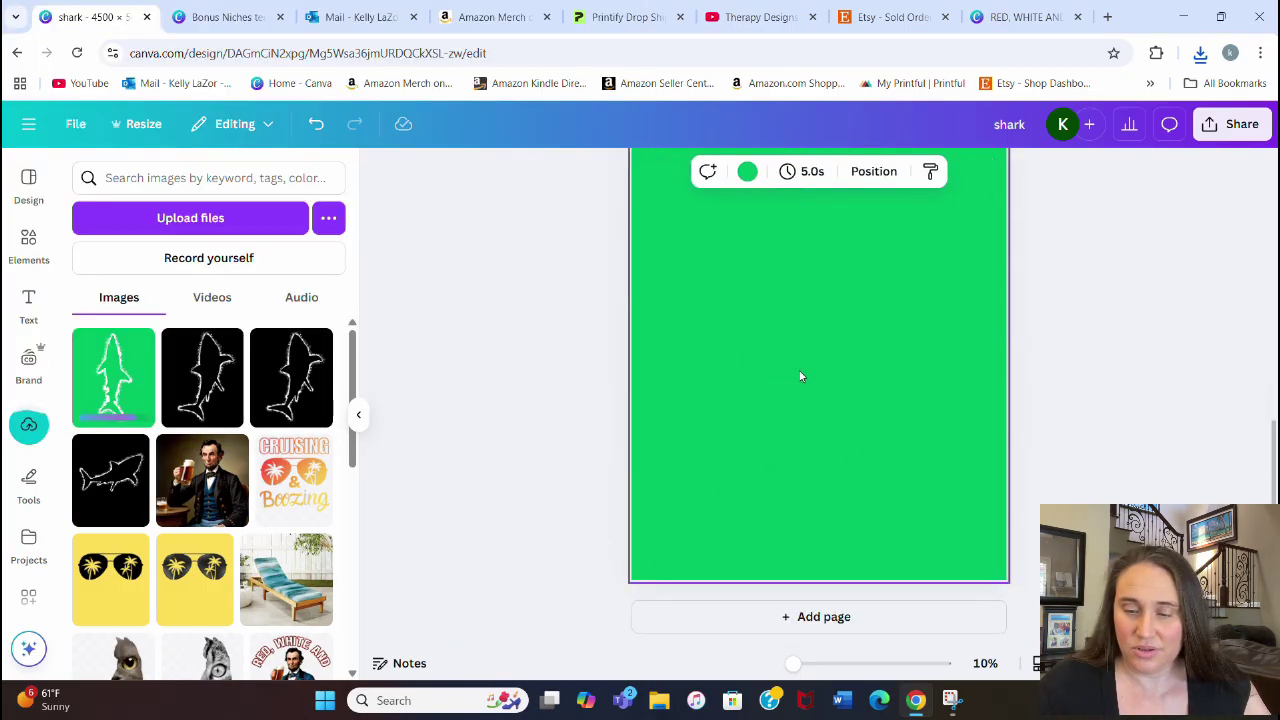
# Set the second page's background to the medium gray default color.
pyautogui.click(747, 171)
pyautogui.click(180, 504)
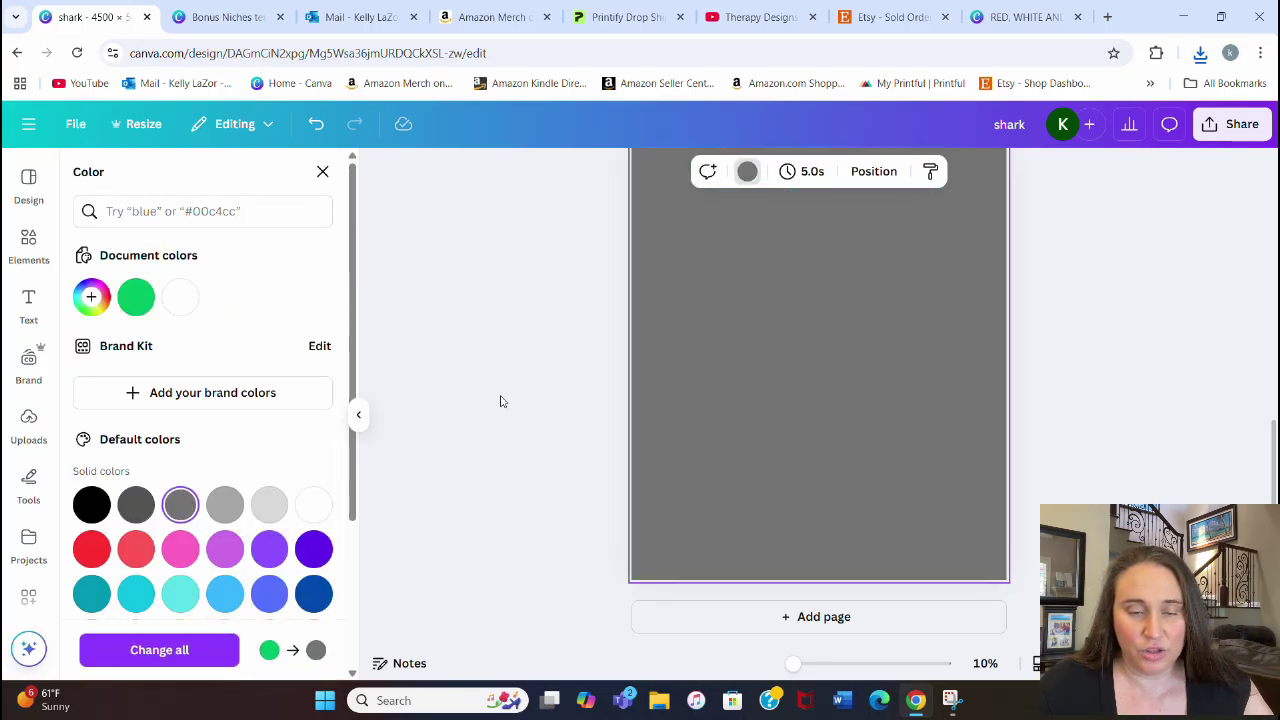
pyautogui.click(505, 400)
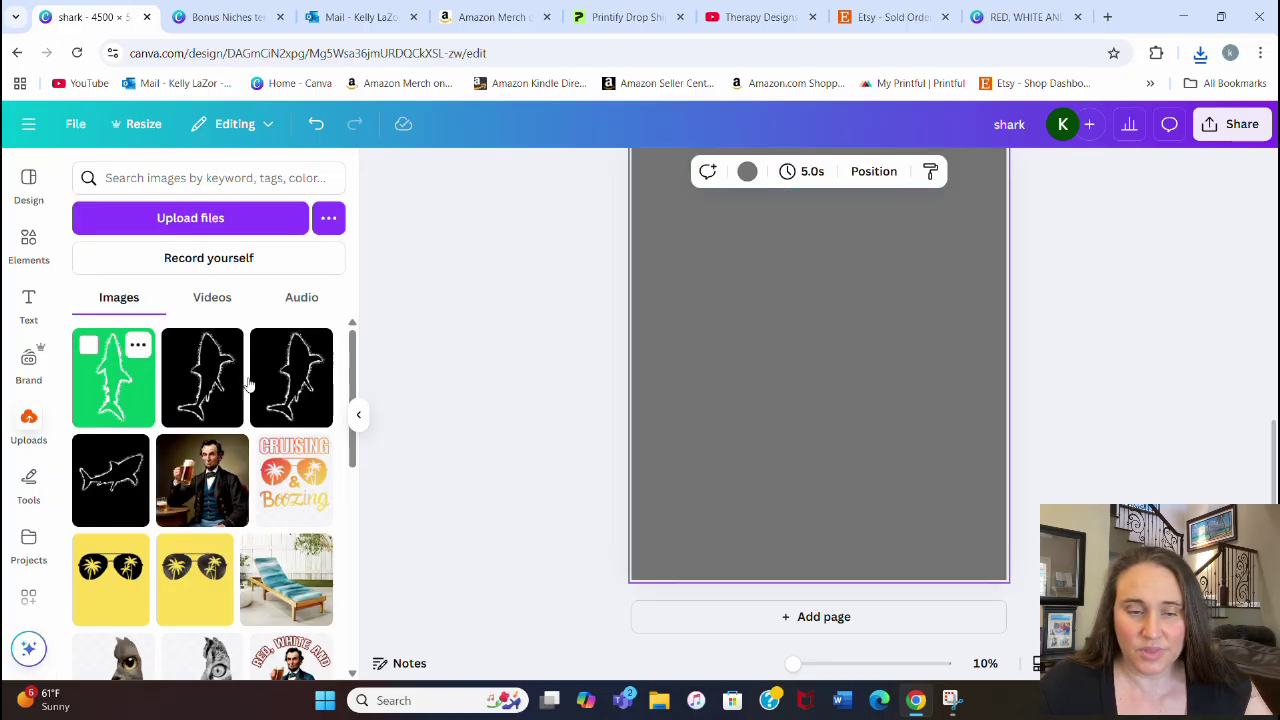
# Place the uploaded green shark image on the gray page and remove its background.
pyautogui.click(125, 400)
pyautogui.click(358, 414)
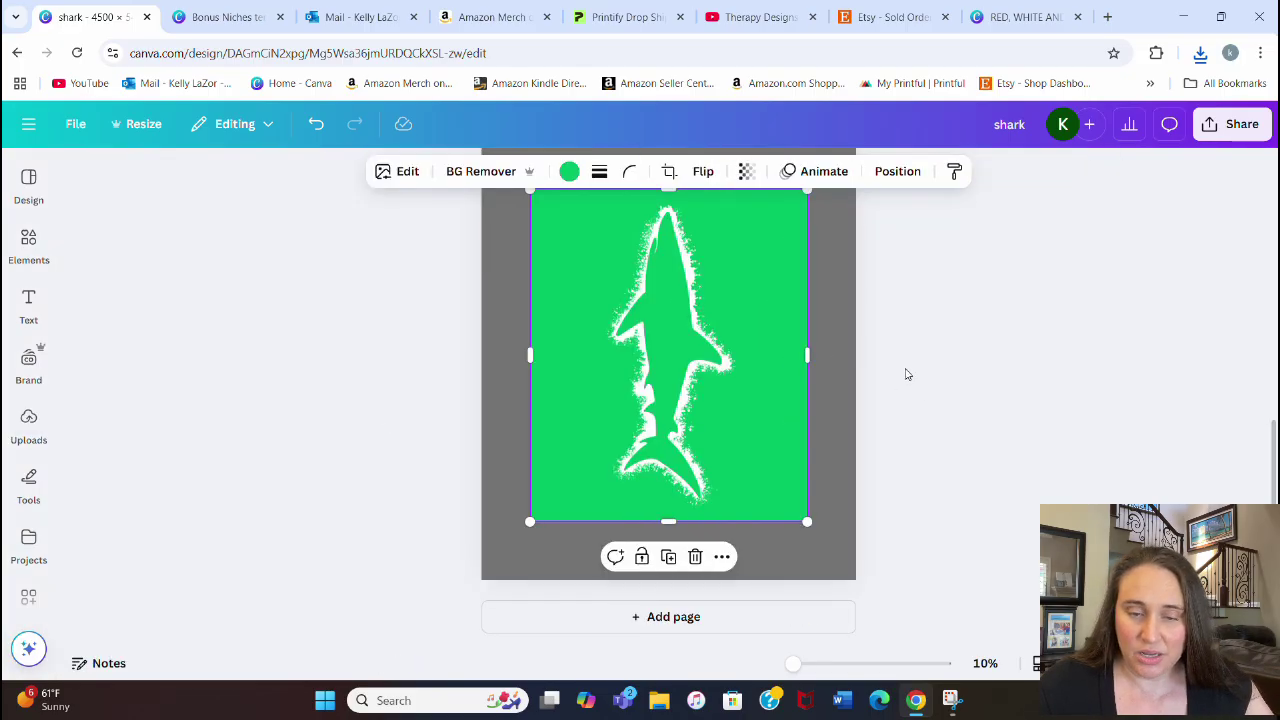
pyautogui.click(912, 369)
pyautogui.click(683, 342)
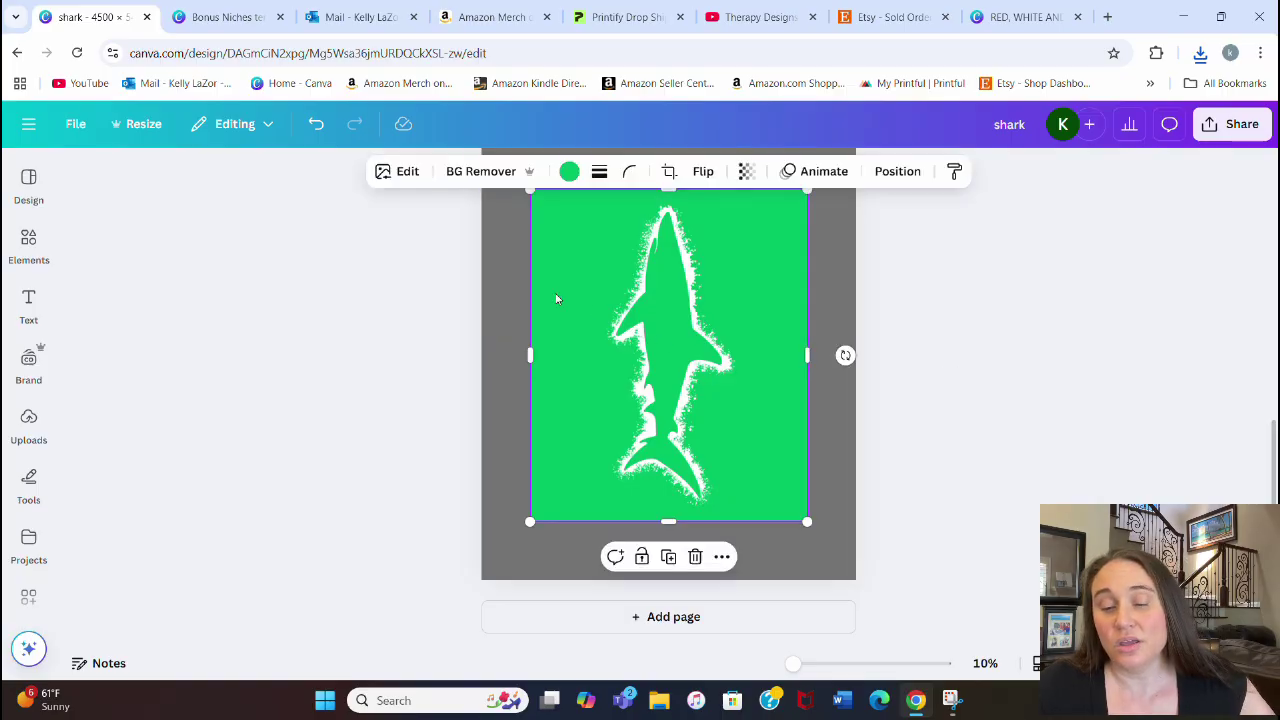
pyautogui.click(476, 175)
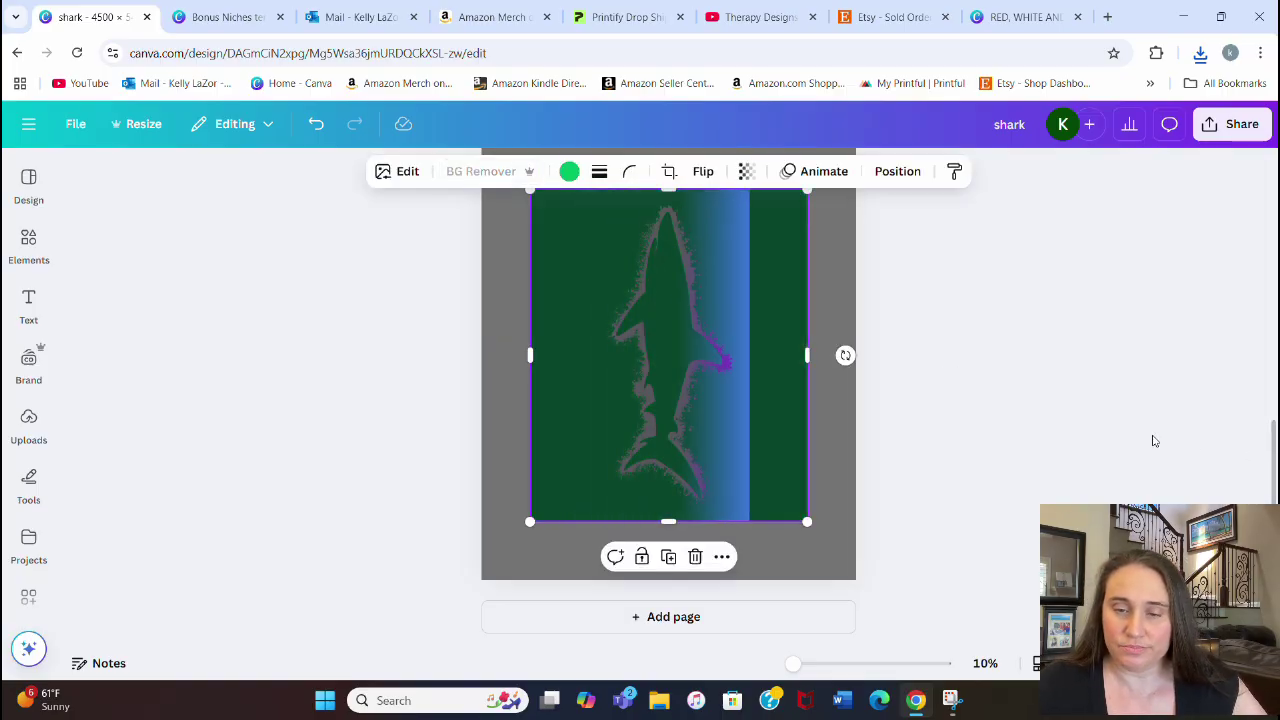
pyautogui.click(1144, 283)
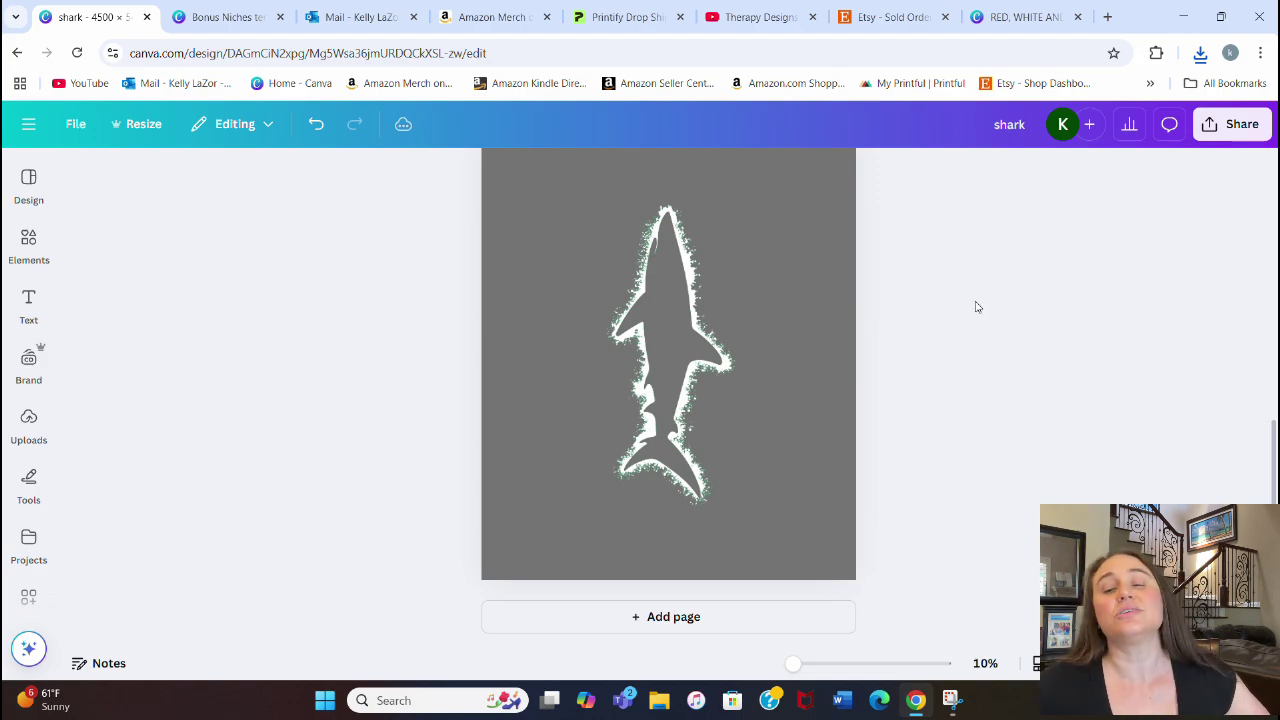
# Rotate the cut-out shark image to horizontal and flip it so its nose faces right.
pyautogui.click(668, 388)
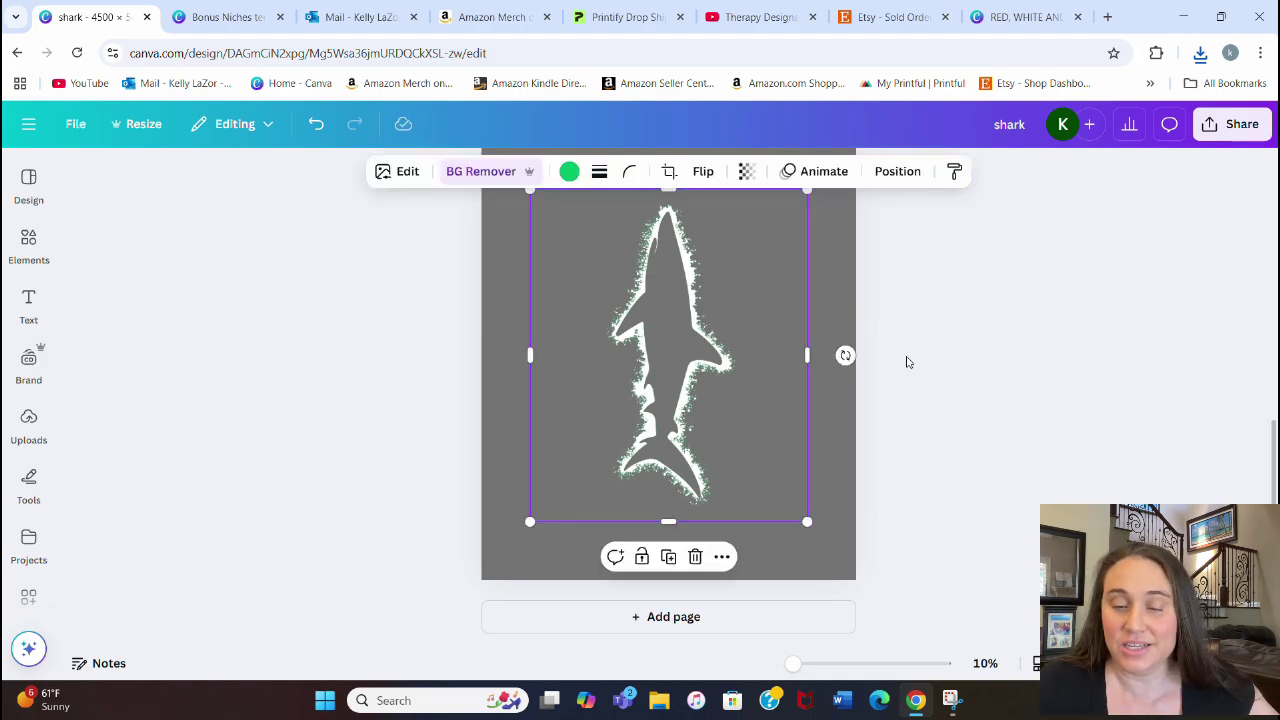
pyautogui.moveTo(845, 355); pyautogui.dragTo(670, 206)
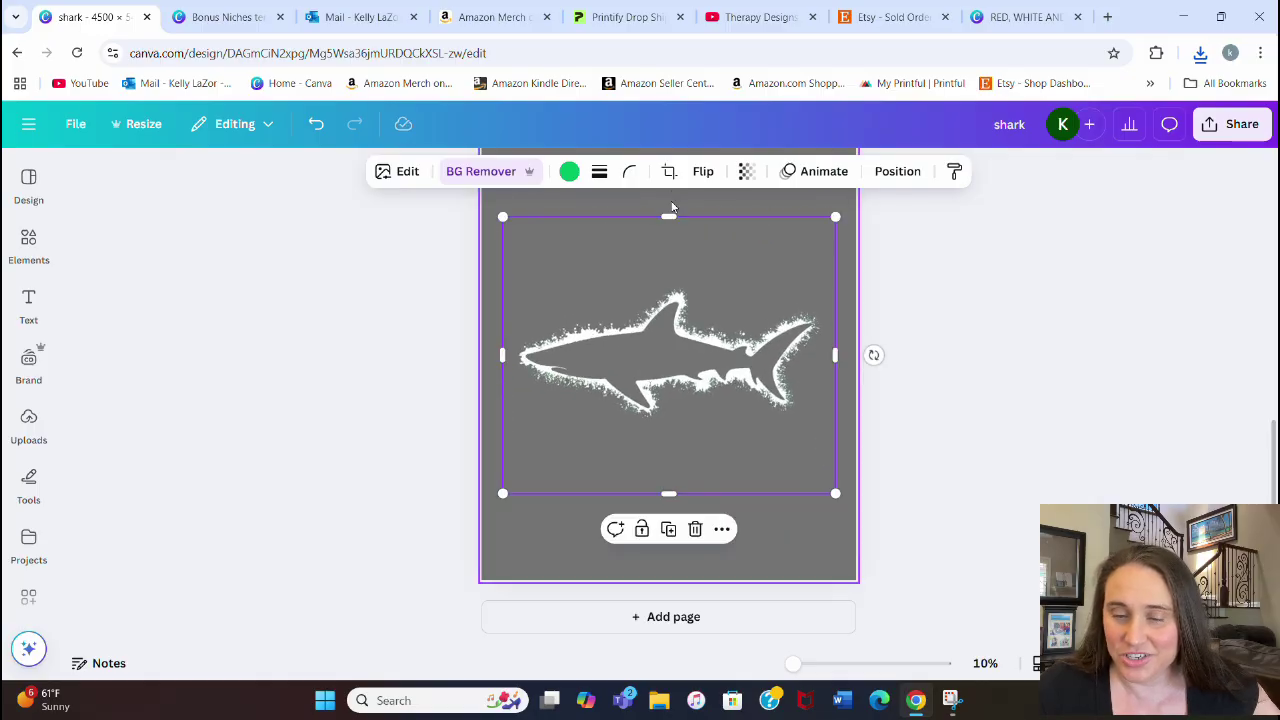
pyautogui.click(703, 171)
pyautogui.click(710, 216)
pyautogui.click(710, 216)
pyautogui.click(710, 218)
pyautogui.click(686, 249)
pyautogui.click(937, 337)
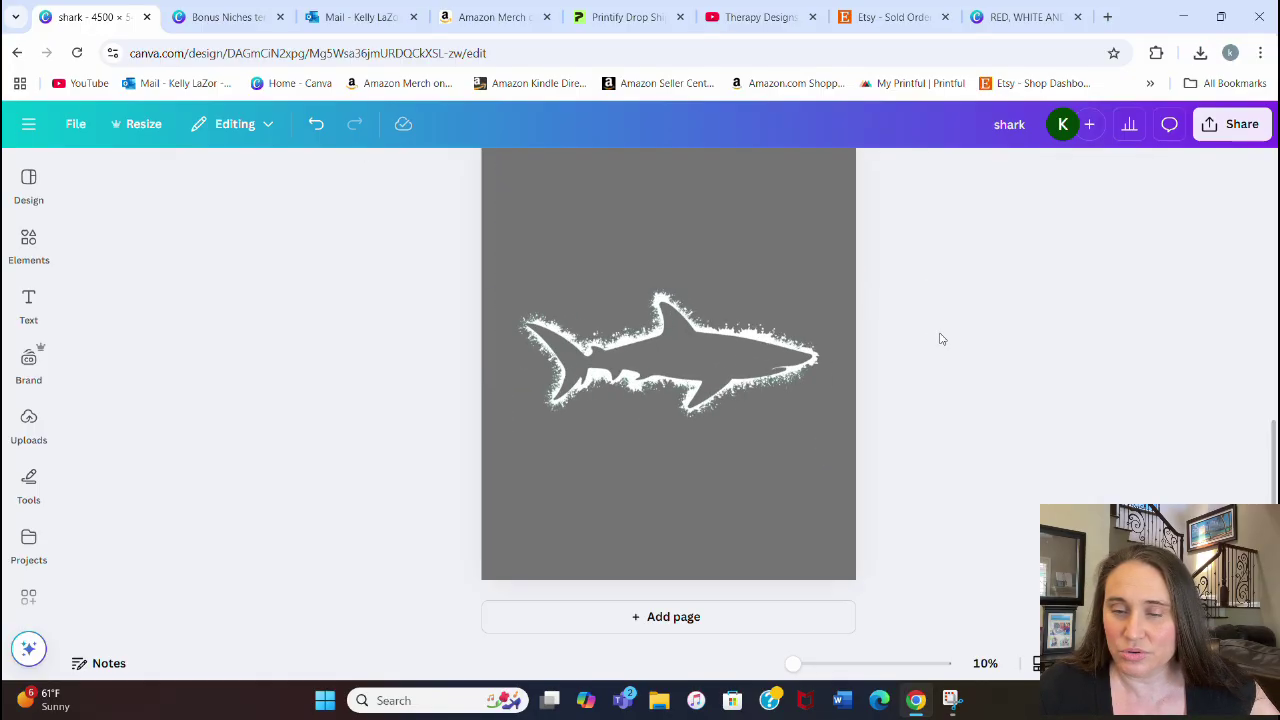
# Tilt the shark image slightly nose-up, enlarge it to nearly the page width and center it in the page's upper half.
pyautogui.moveTo(711, 378); pyautogui.dragTo(699, 318)
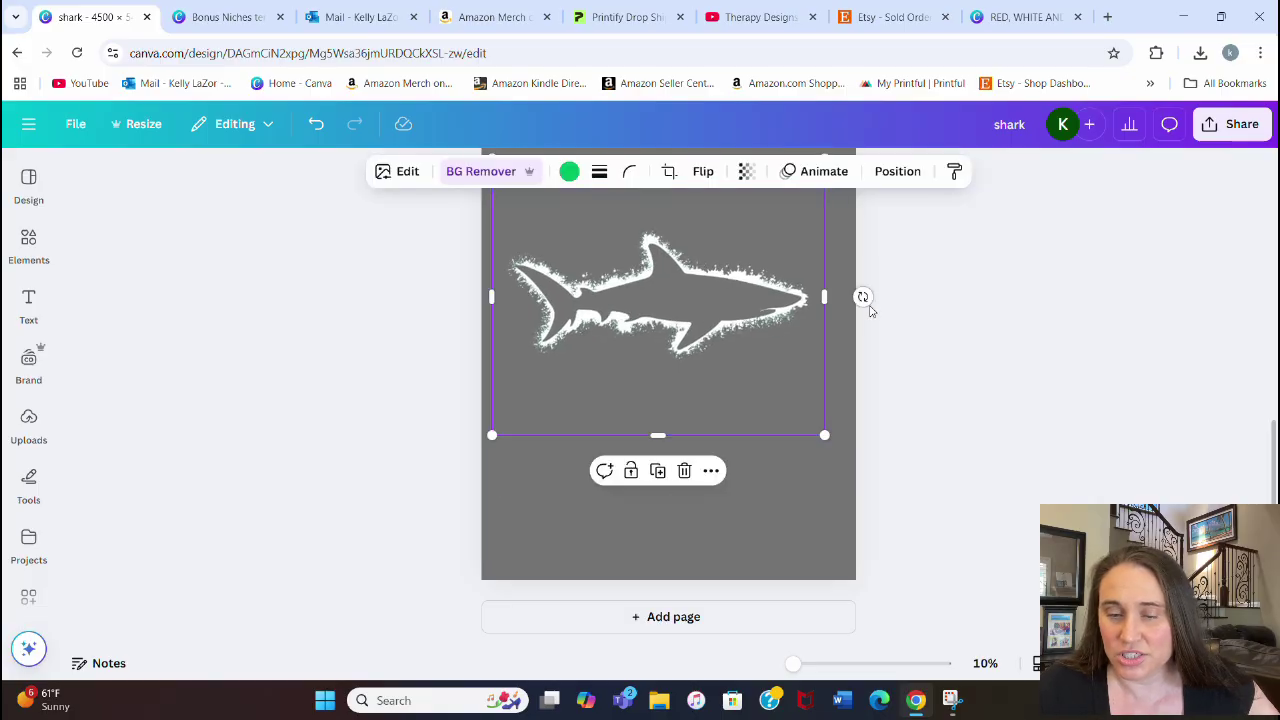
pyautogui.moveTo(862, 297); pyautogui.dragTo(891, 291)
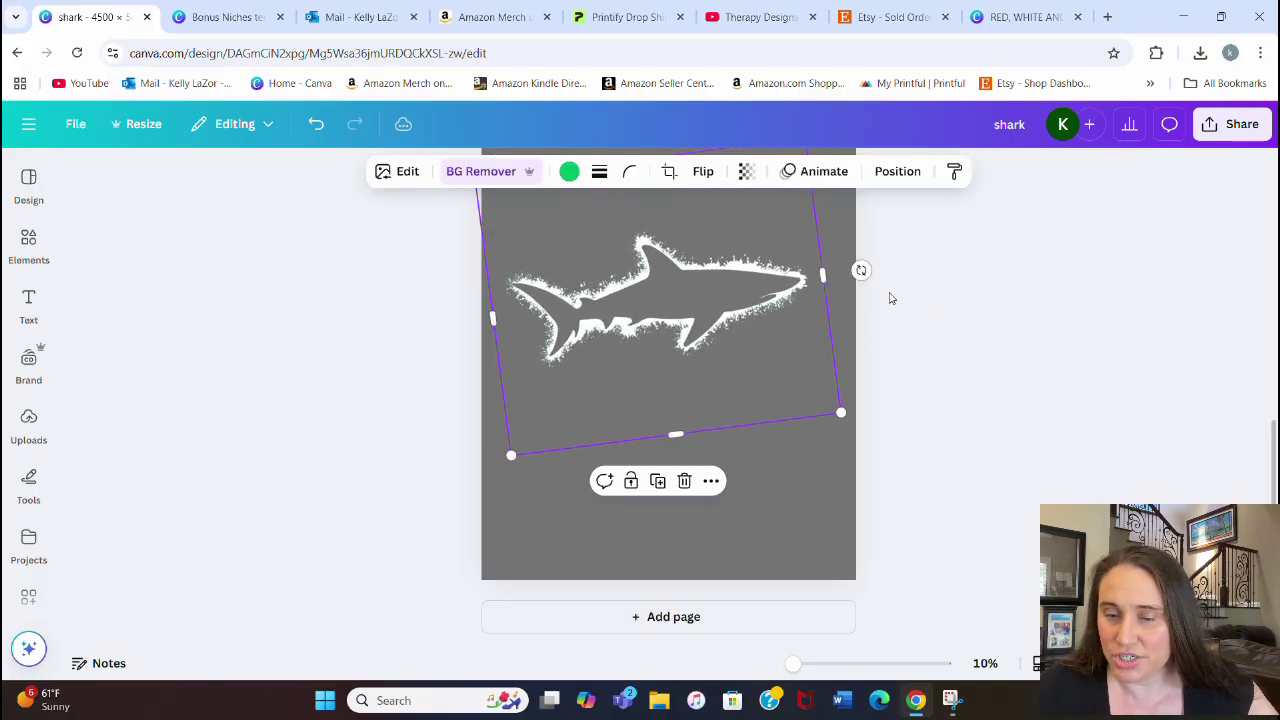
pyautogui.click(931, 349)
pyautogui.click(706, 332)
pyautogui.moveTo(706, 332); pyautogui.dragTo(705, 290)
pyautogui.moveTo(849, 380); pyautogui.dragTo(878, 402)
pyautogui.scroll(1, 741, 395)
pyautogui.moveTo(741, 395); pyautogui.dragTo(728, 398)
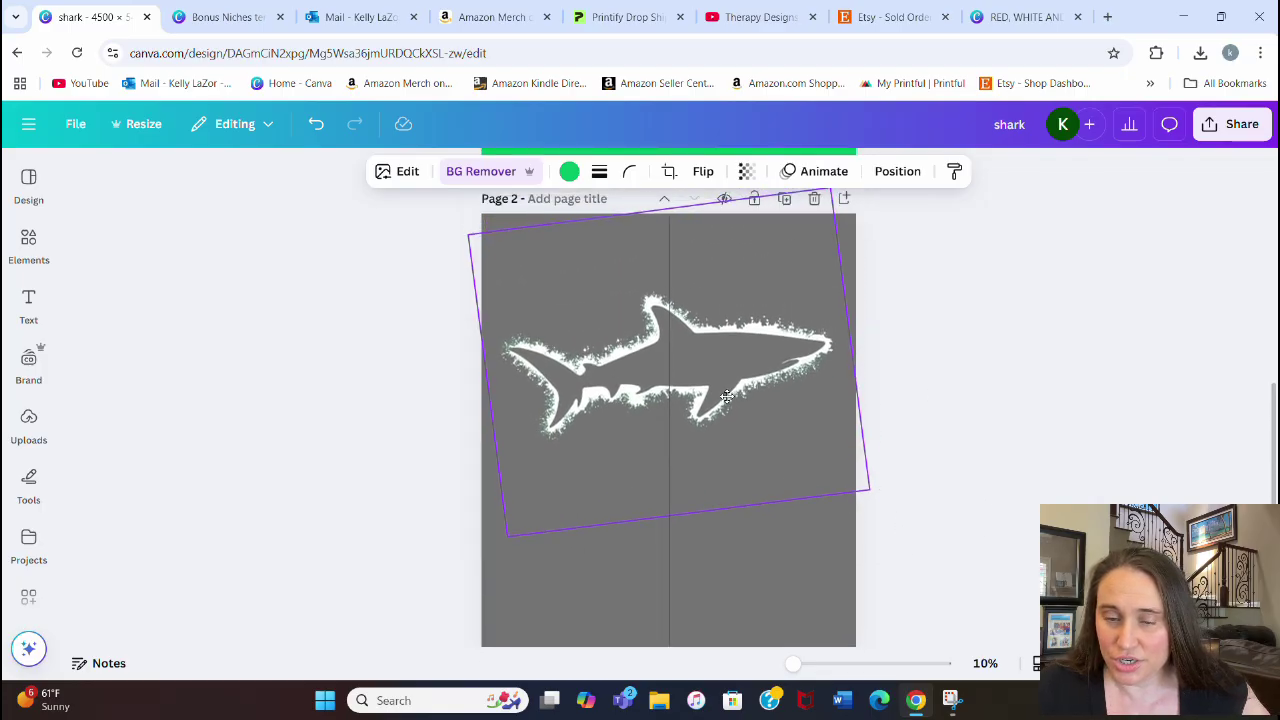
pyautogui.click(1209, 431)
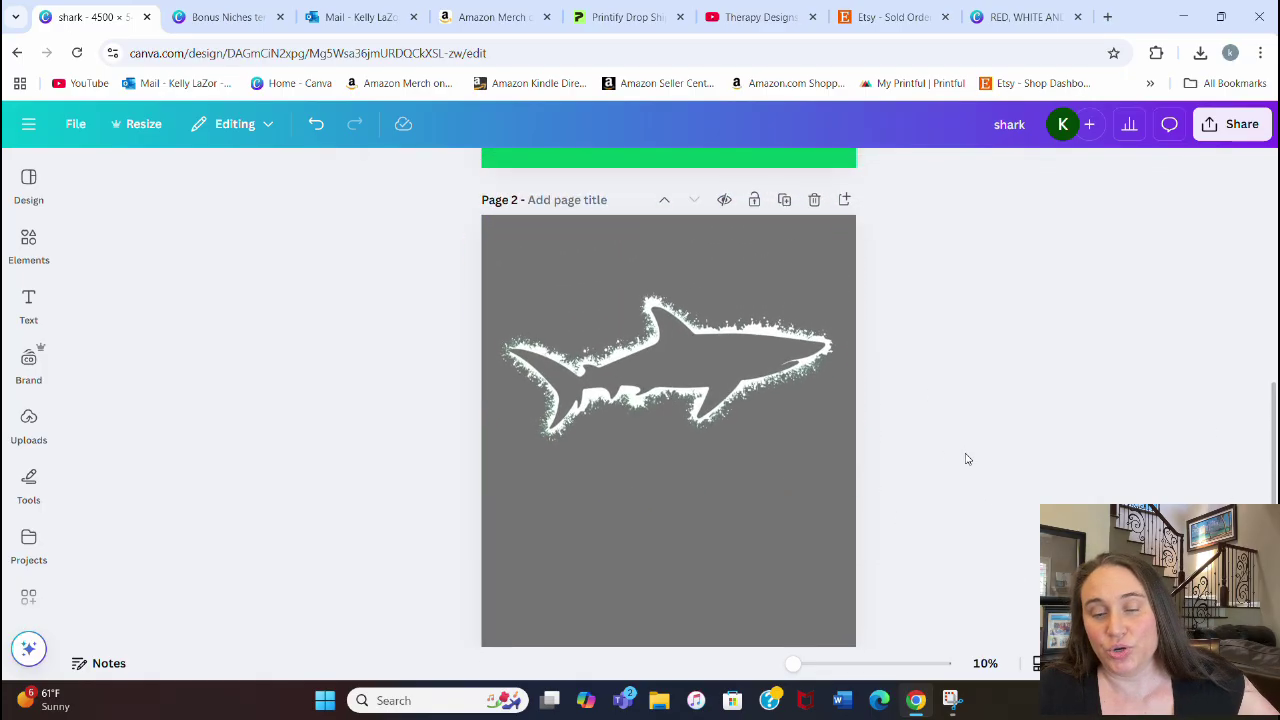
# Compare the green shark on the first page with the cut-out shark outline on page 2.
pyautogui.scroll(3, 966, 457)
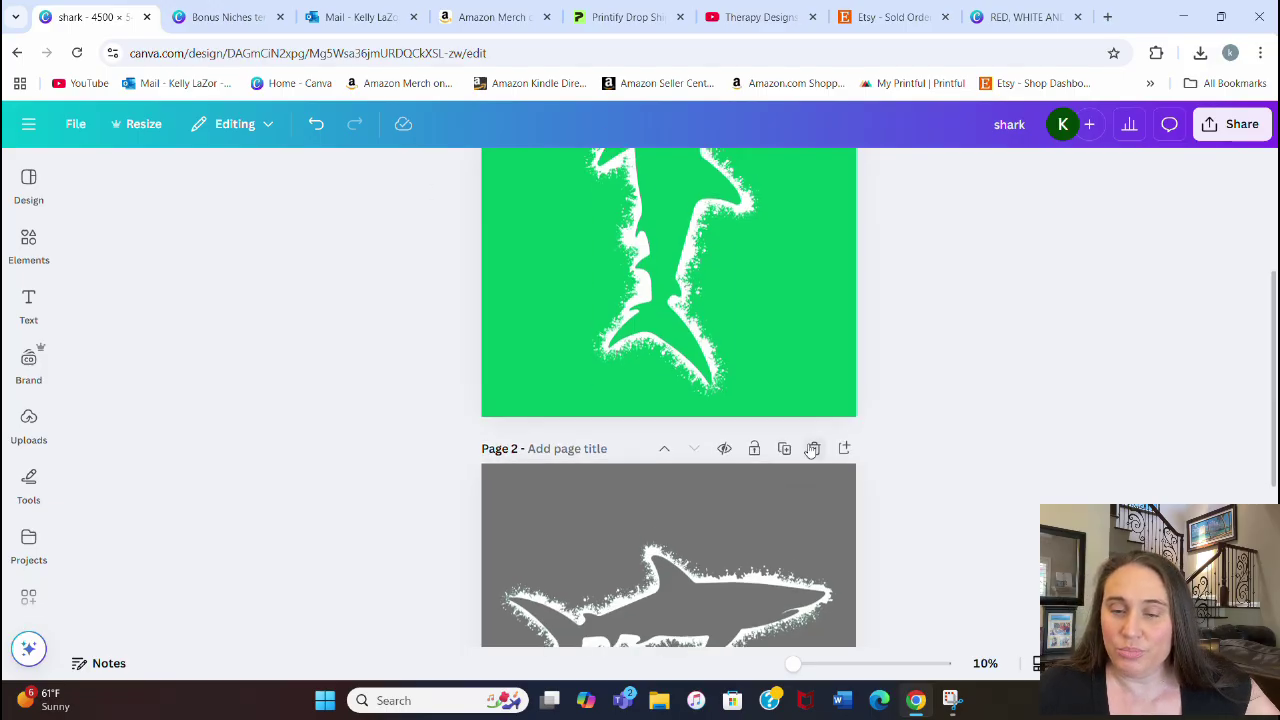
pyautogui.scroll(-3, 905, 482)
pyautogui.scroll(3, 971, 373)
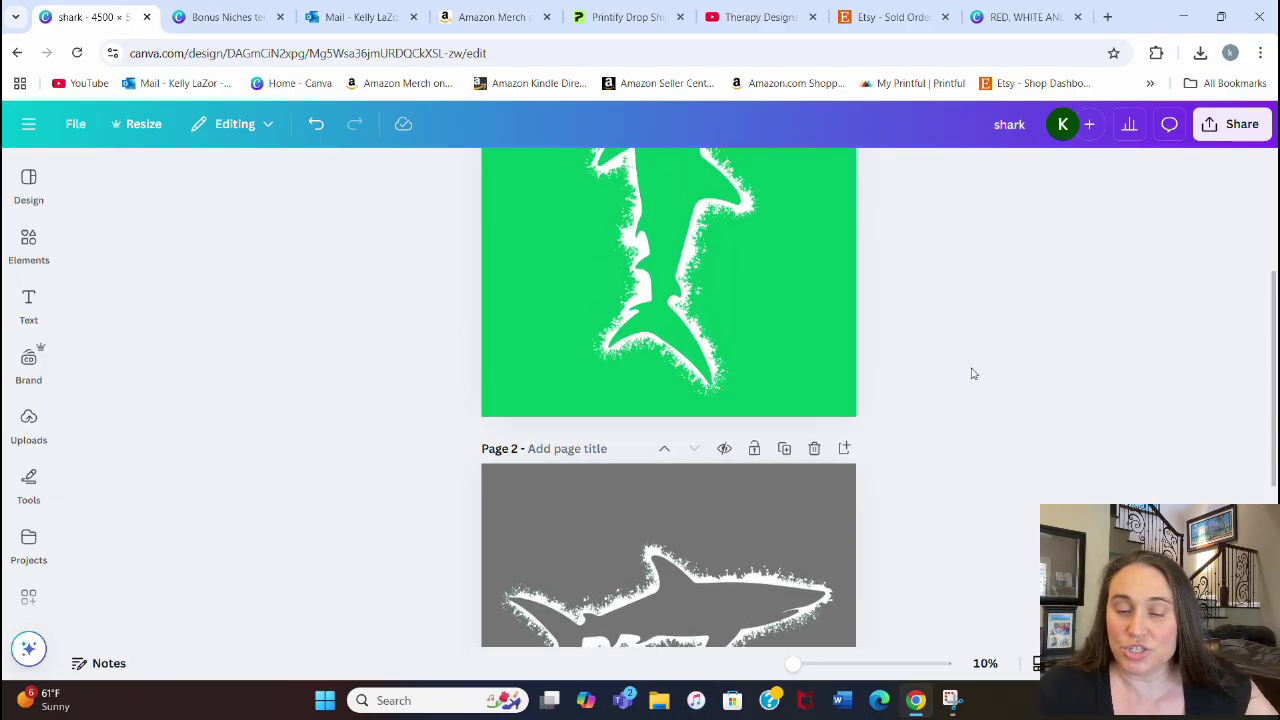
pyautogui.scroll(-1, 896, 409)
pyautogui.scroll(3, 862, 457)
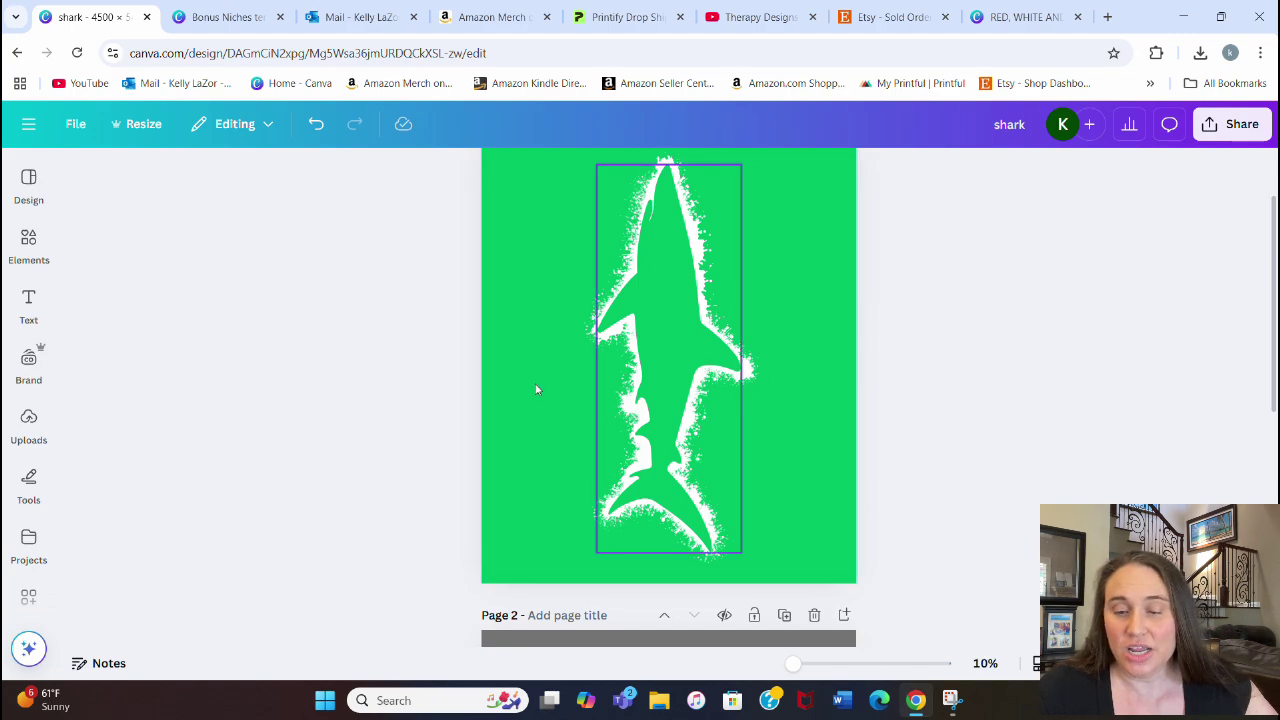
pyautogui.scroll(-4, 886, 514)
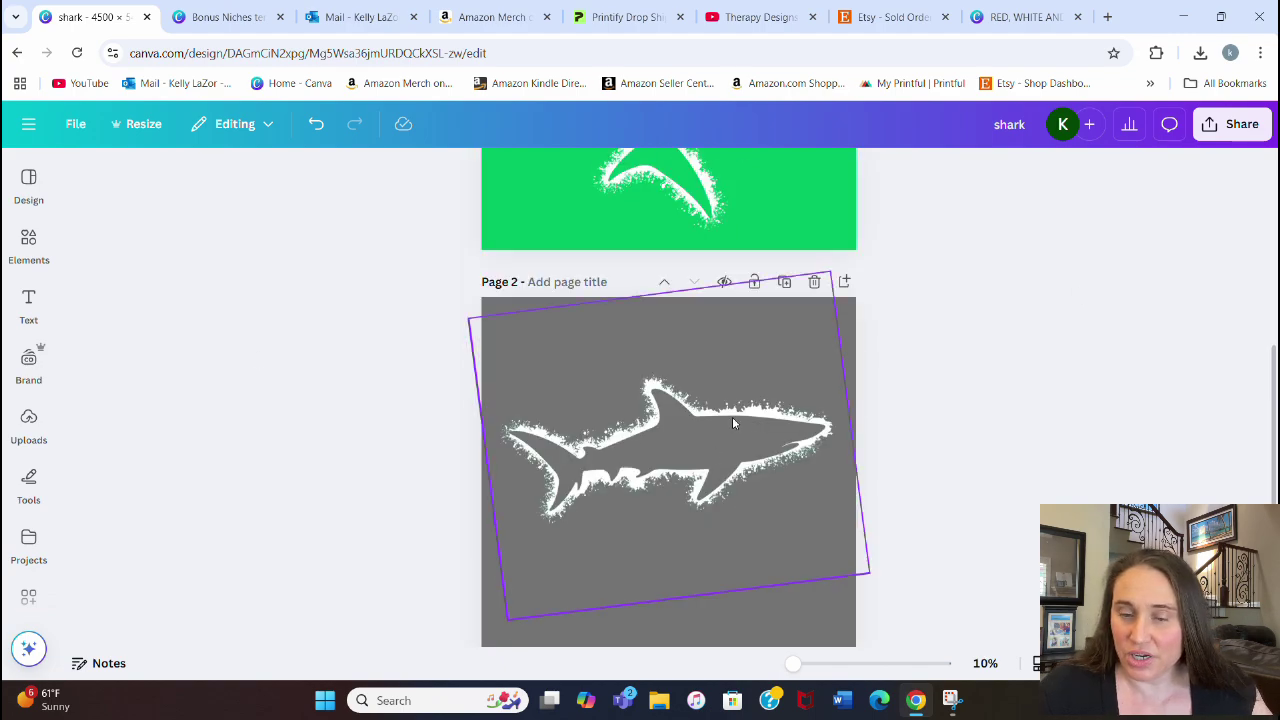
pyautogui.scroll(4, 491, 334)
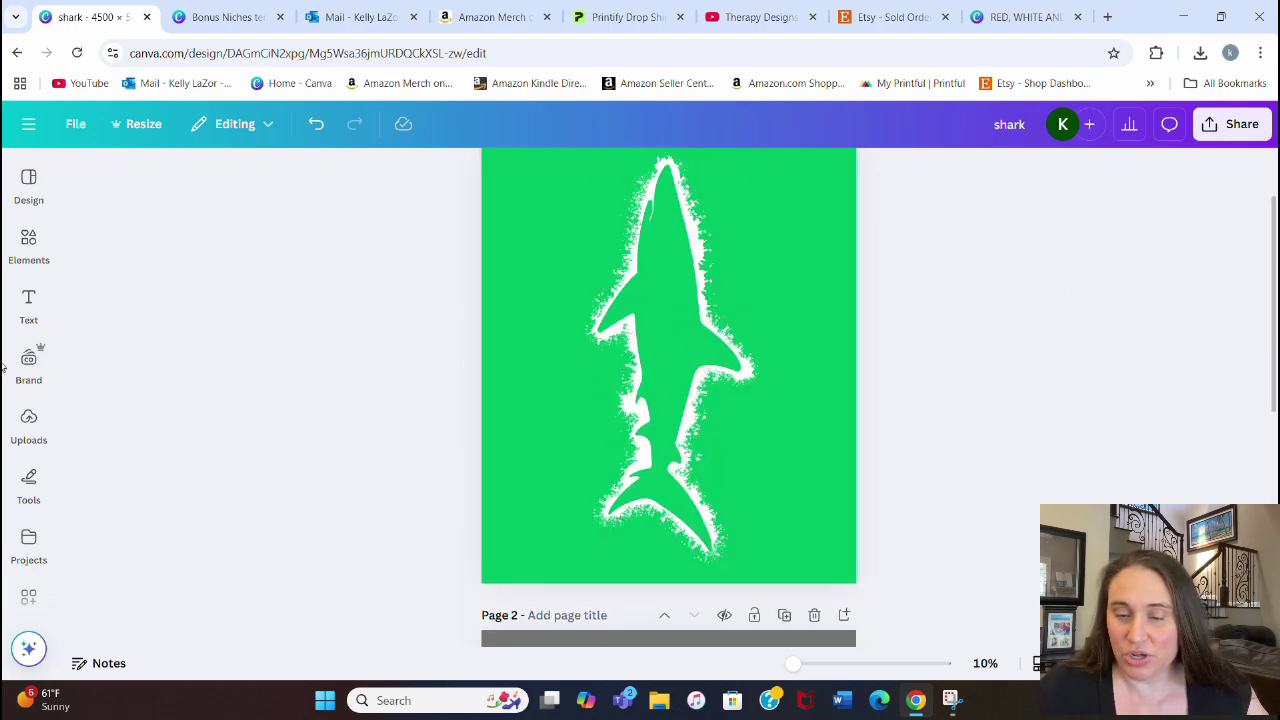
# Search the elements library for blue splatter graphics.
pyautogui.click(30, 250)
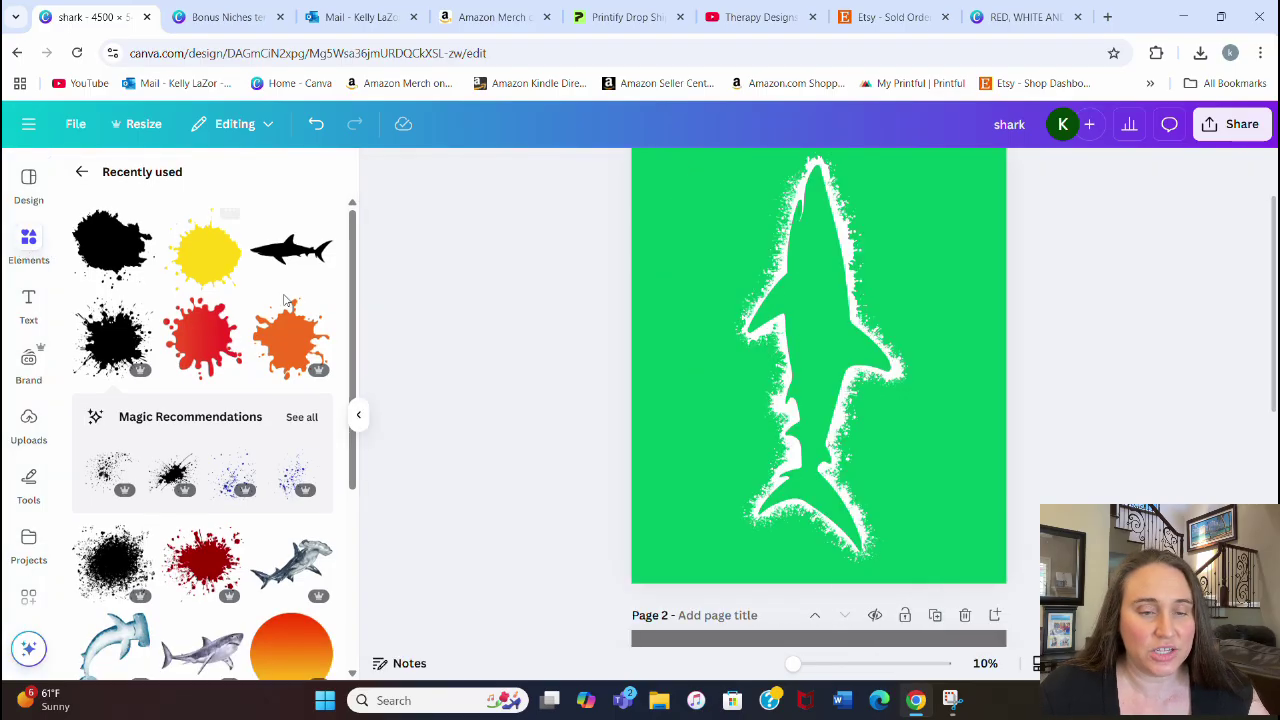
pyautogui.click(82, 178)
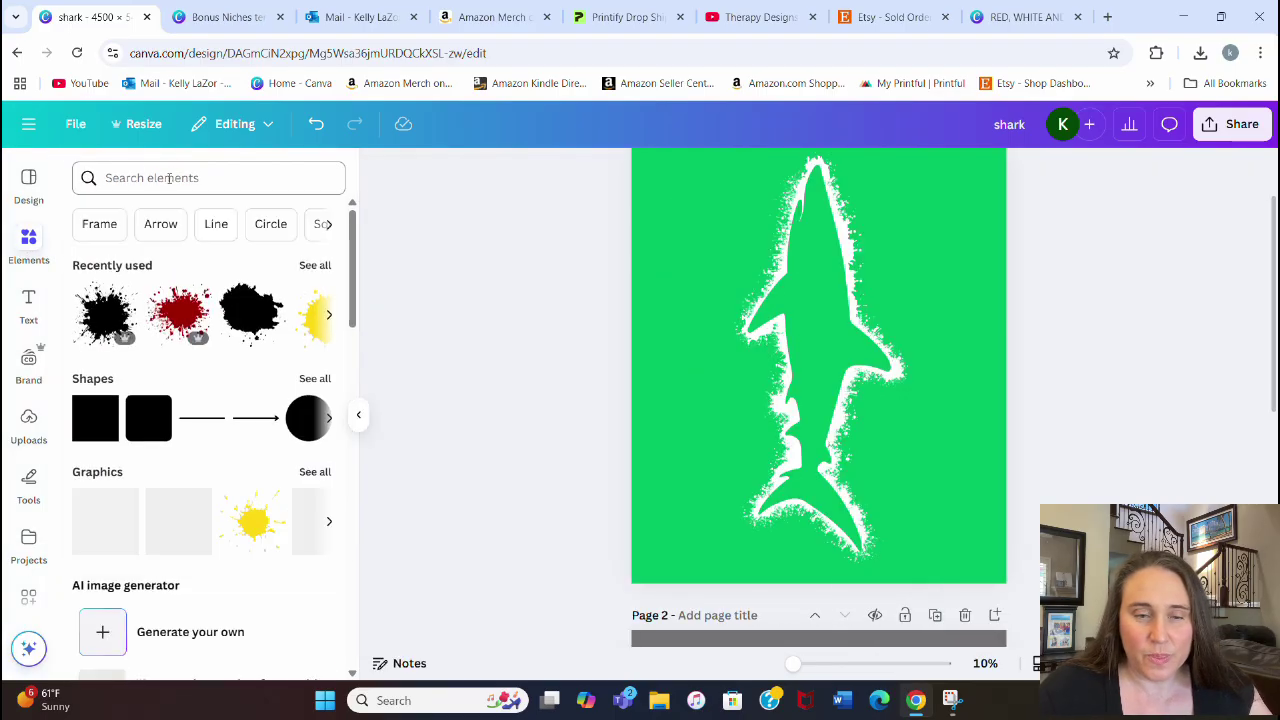
pyautogui.click(168, 178)
pyautogui.write('blue')
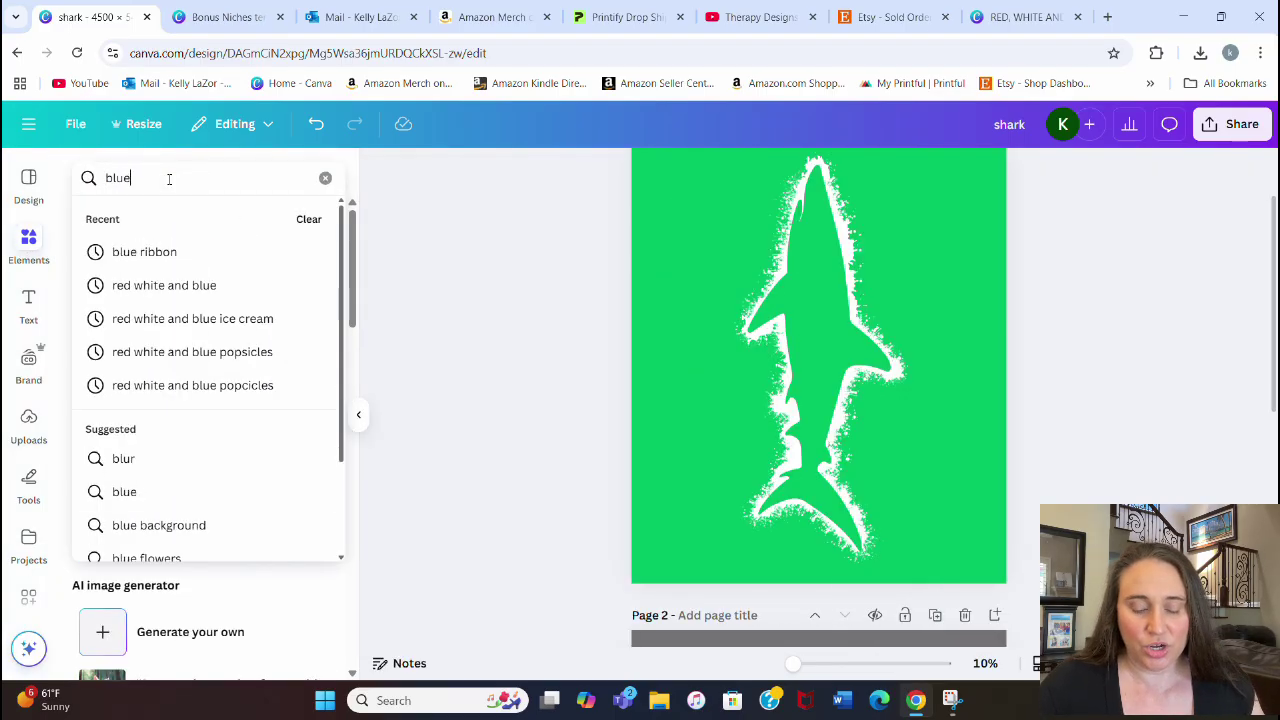
pyautogui.write(' slpatter')
pyautogui.press('Return')
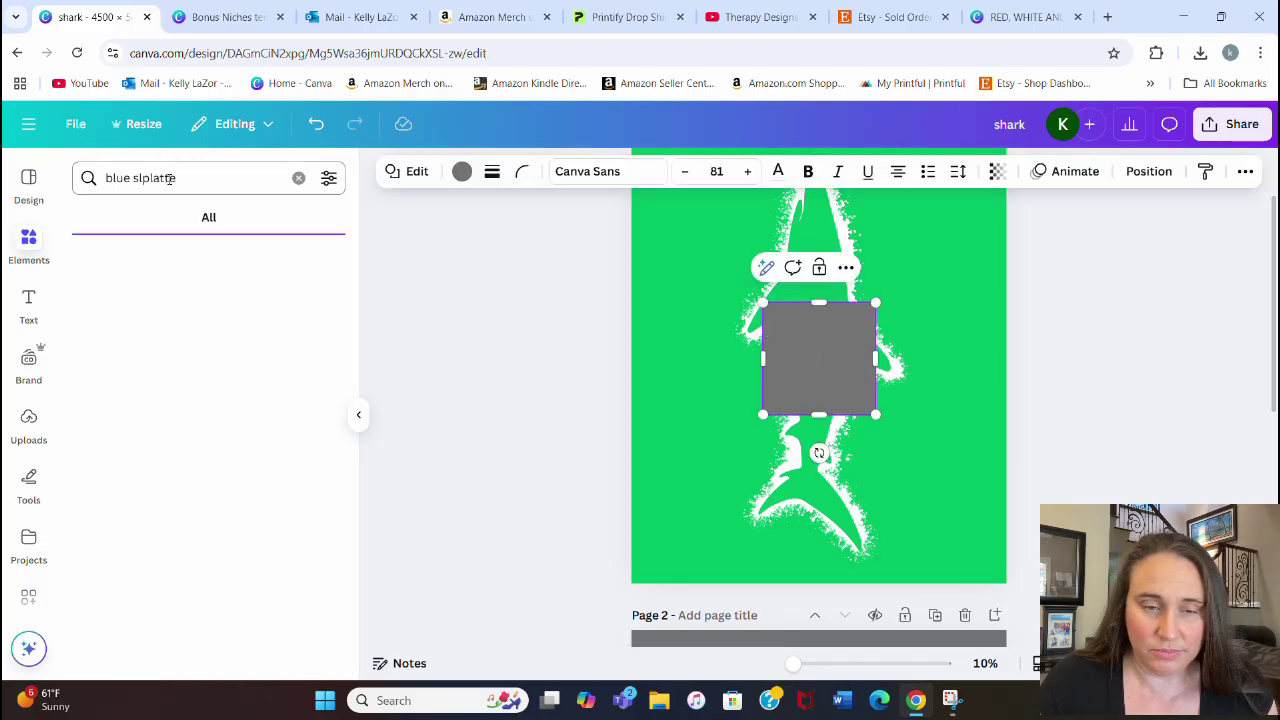
# Add a blue-and-purple paint splatter graphic from the blue splatter results, enlarge it to about 2890 × 3270 px and place it over the shark's upper body.
pyautogui.click(314, 305)
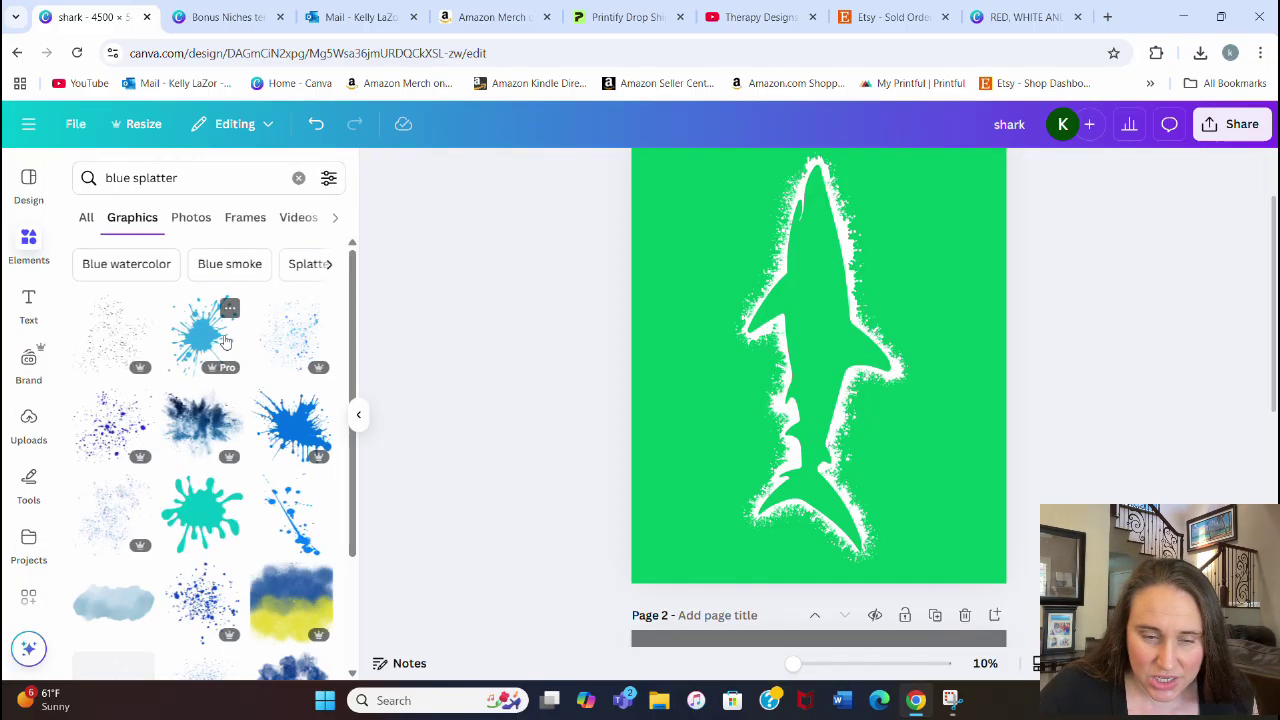
pyautogui.scroll(-4, 200, 450)
pyautogui.scroll(-5, 195, 480)
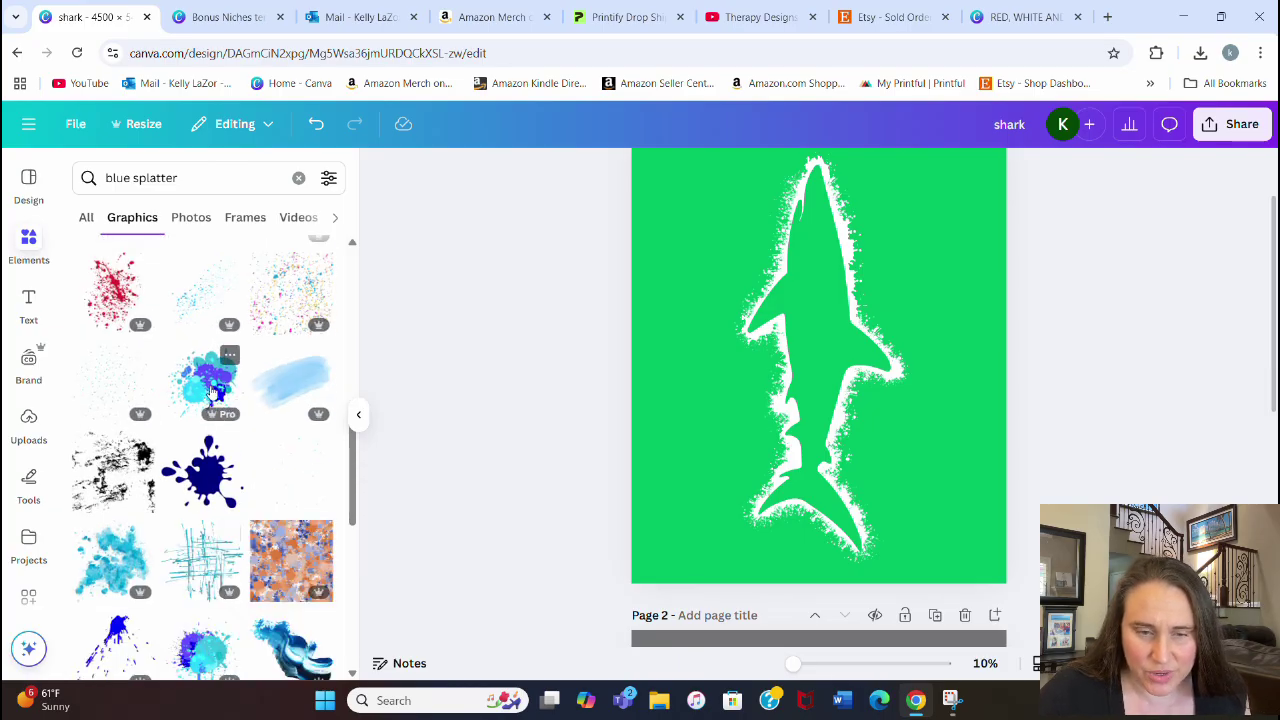
pyautogui.scroll(-1, 200, 490)
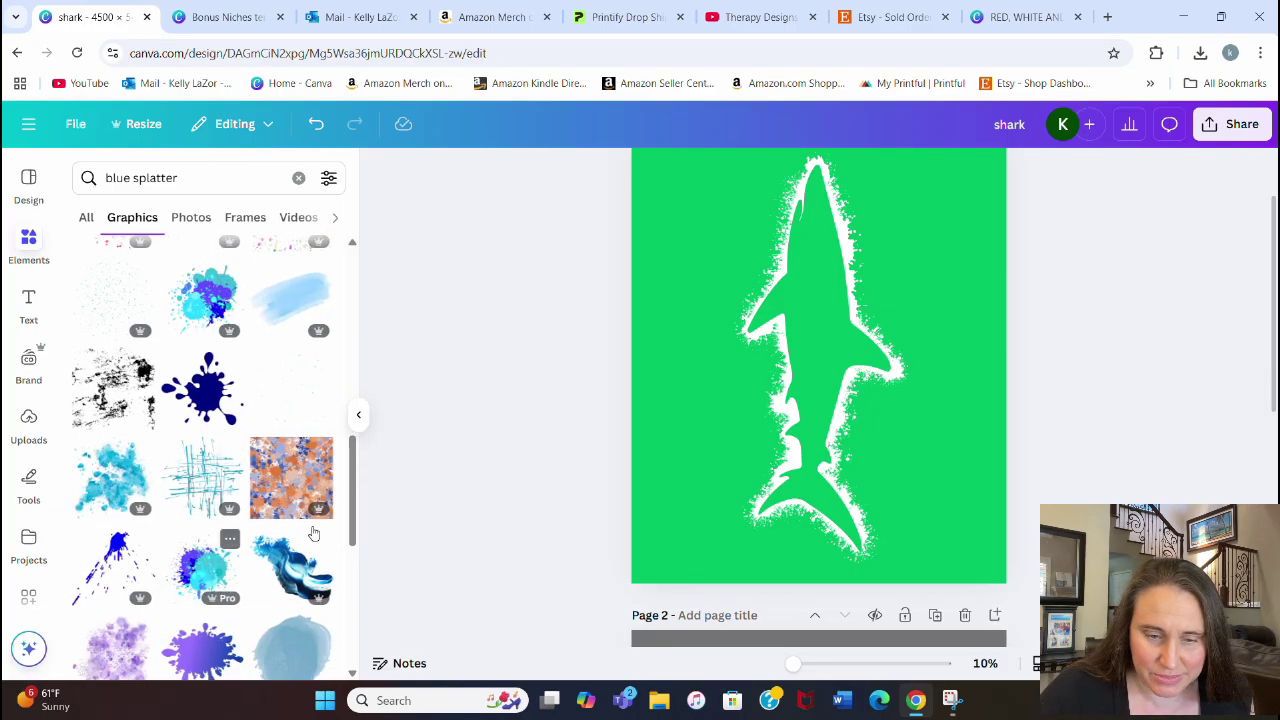
pyautogui.click(248, 556)
pyautogui.moveTo(894, 277); pyautogui.dragTo(1015, 190)
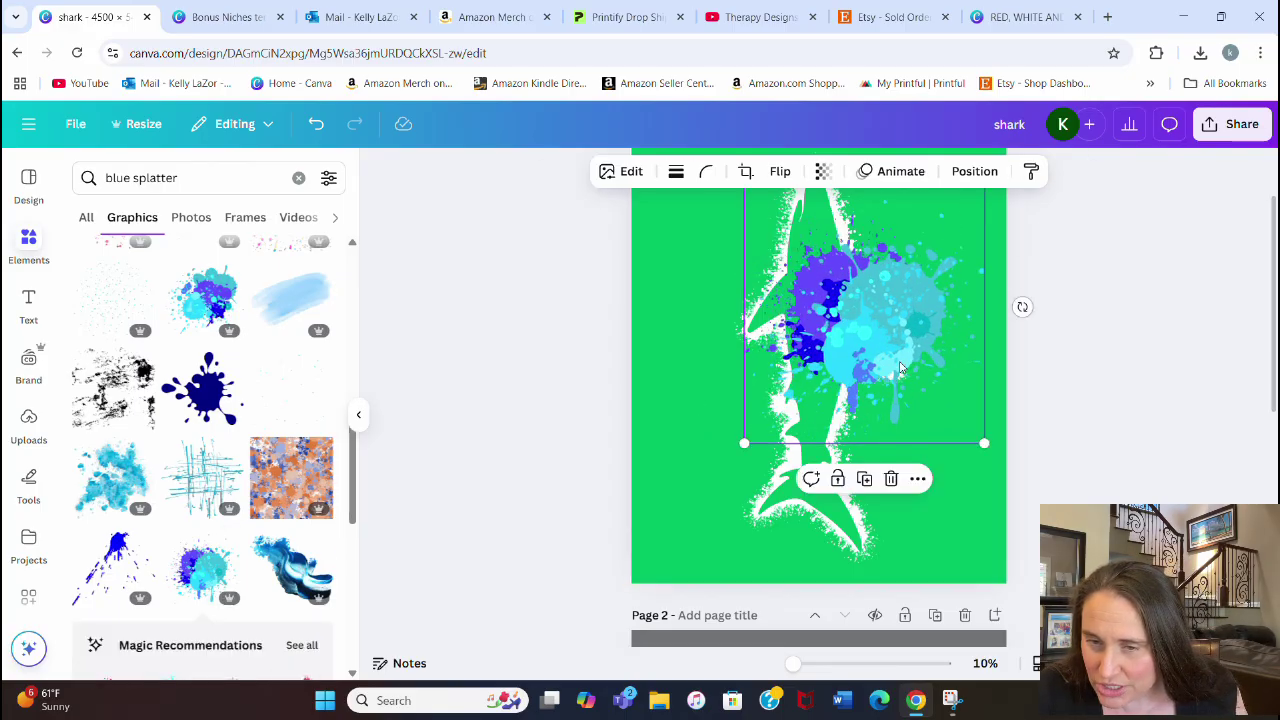
pyautogui.moveTo(911, 342); pyautogui.dragTo(897, 299)
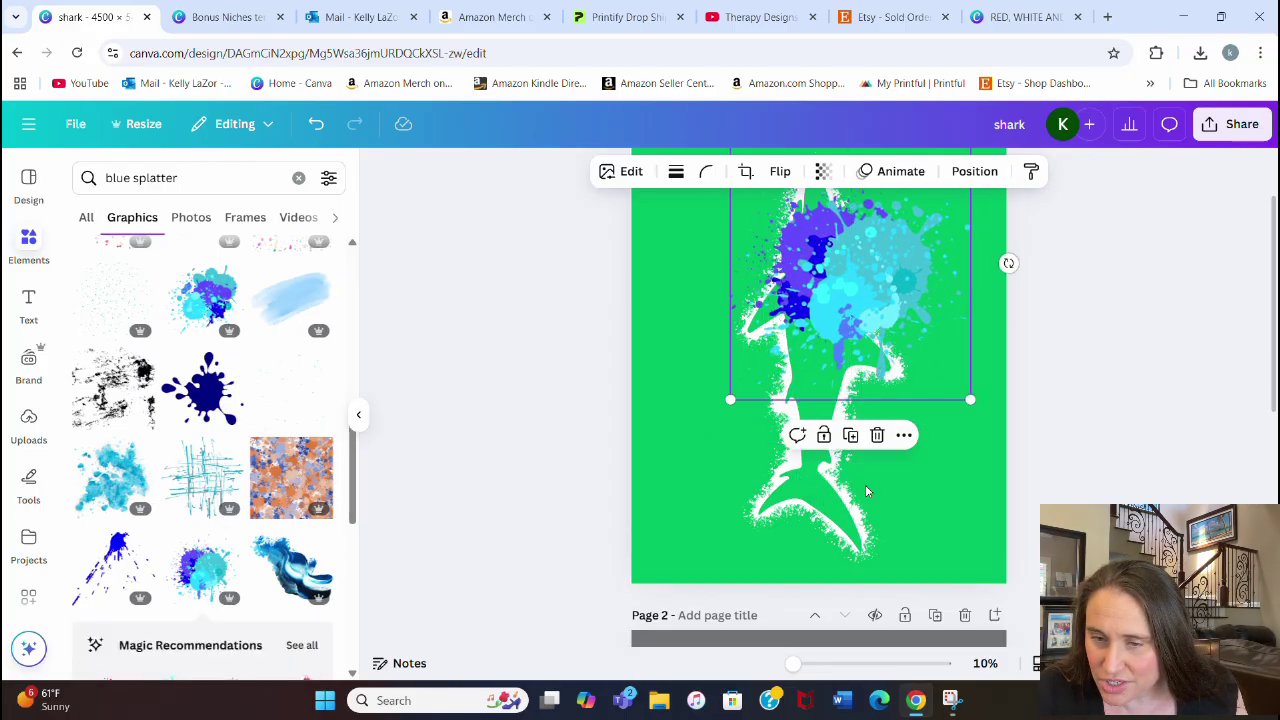
# Add a second blue-and-purple splatter, enlarge it to about 2970 × 2520 px, rotate it about -68° and place it over the shark's lower-left side.
pyautogui.click(205, 295)
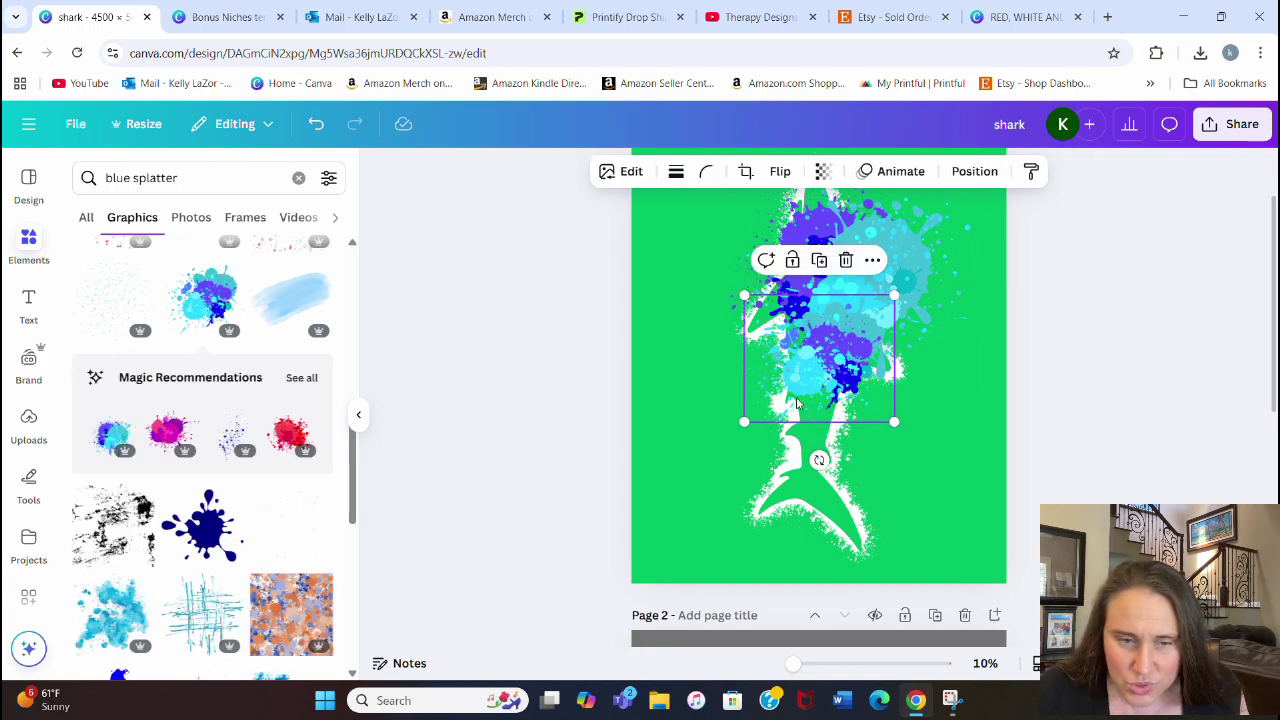
pyautogui.moveTo(745, 421); pyautogui.dragTo(696, 463)
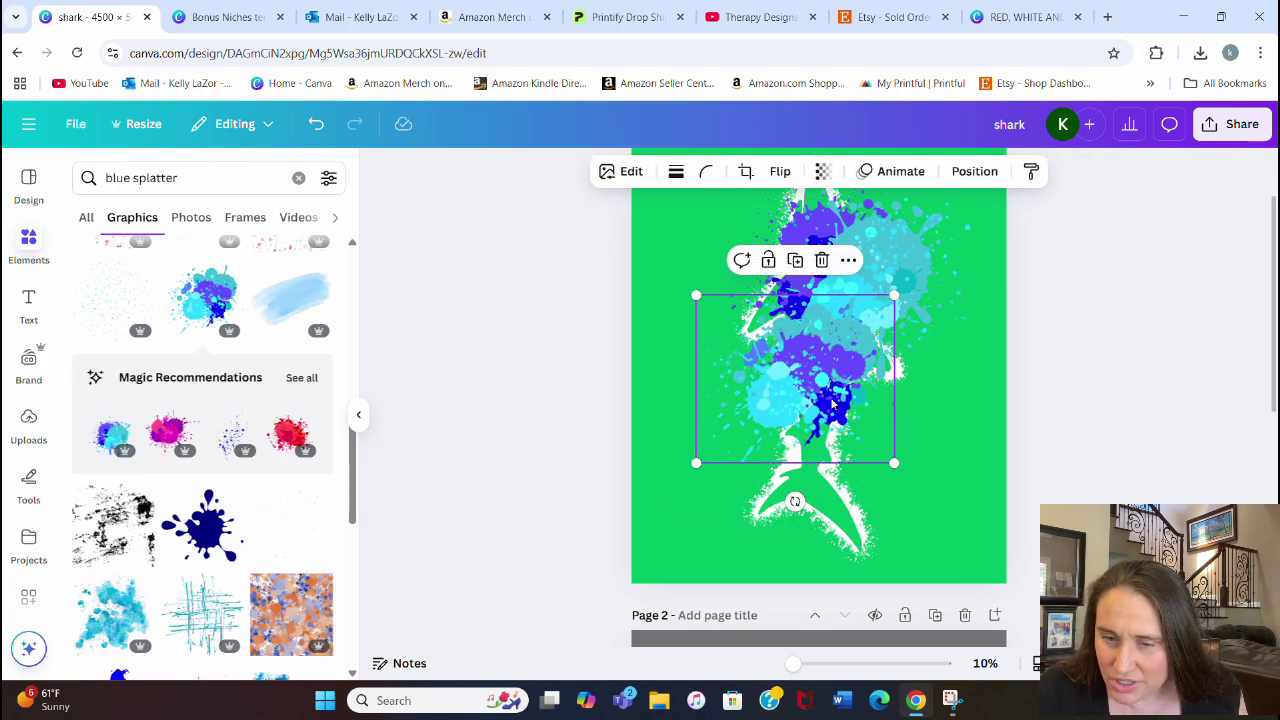
pyautogui.moveTo(795, 502); pyautogui.dragTo(868, 429)
pyautogui.moveTo(890, 338); pyautogui.dragTo(932, 360)
pyautogui.moveTo(826, 362); pyautogui.dragTo(795, 380)
# Nudge the upper splatter on the shark and rotate it to about 96°.
pyautogui.click(905, 276)
pyautogui.moveTo(905, 276); pyautogui.dragTo(908, 278)
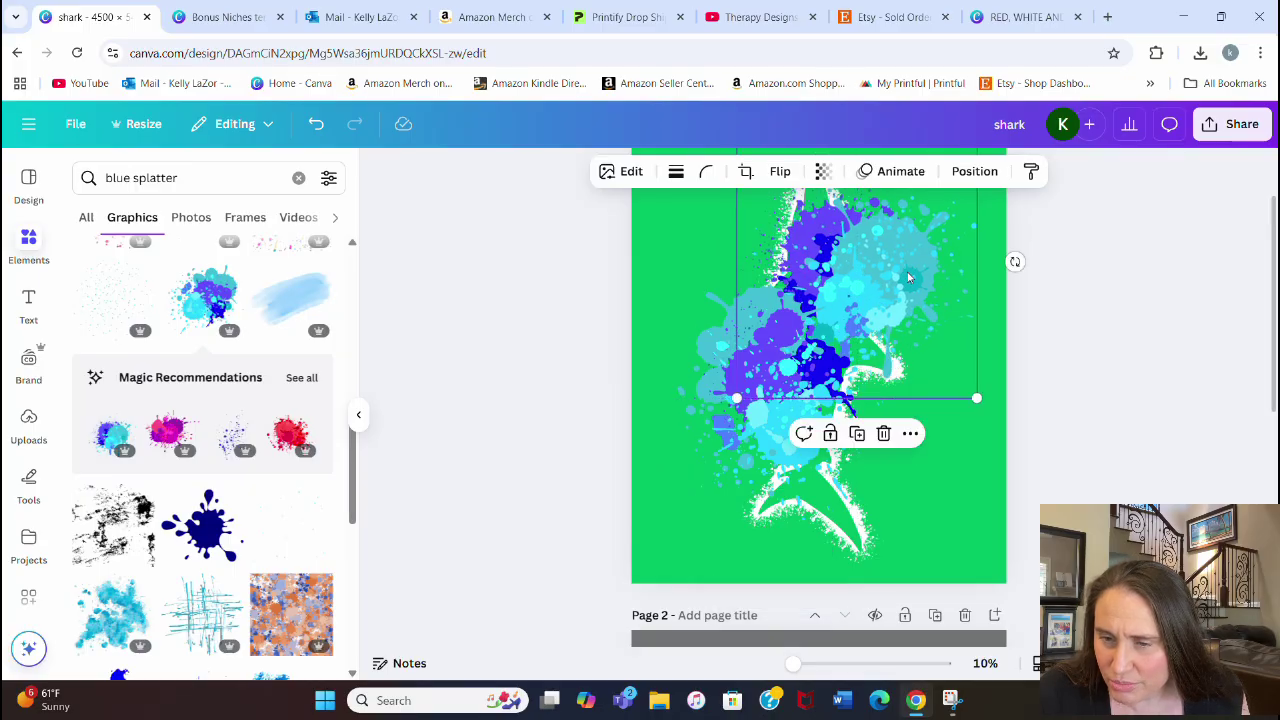
pyautogui.scroll(-2, 966, 344)
pyautogui.scroll(2, 950, 355)
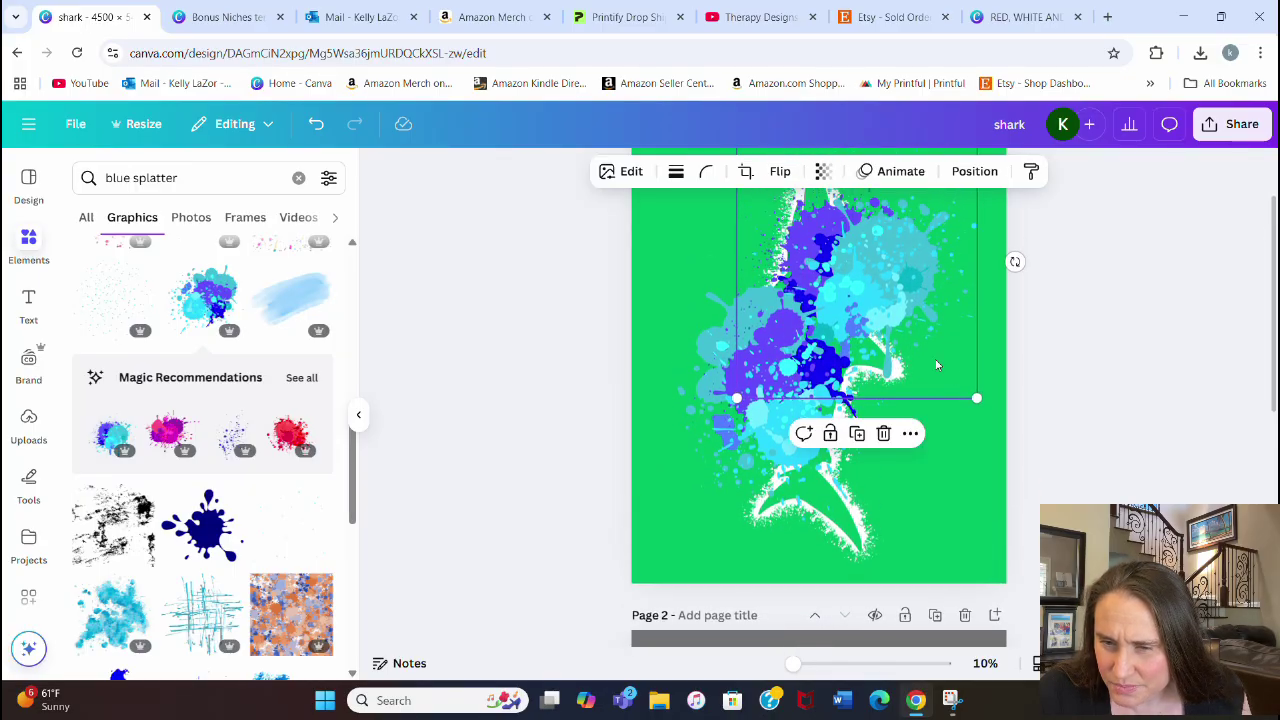
pyautogui.scroll(-1, 958, 305)
pyautogui.scroll(1, 958, 305)
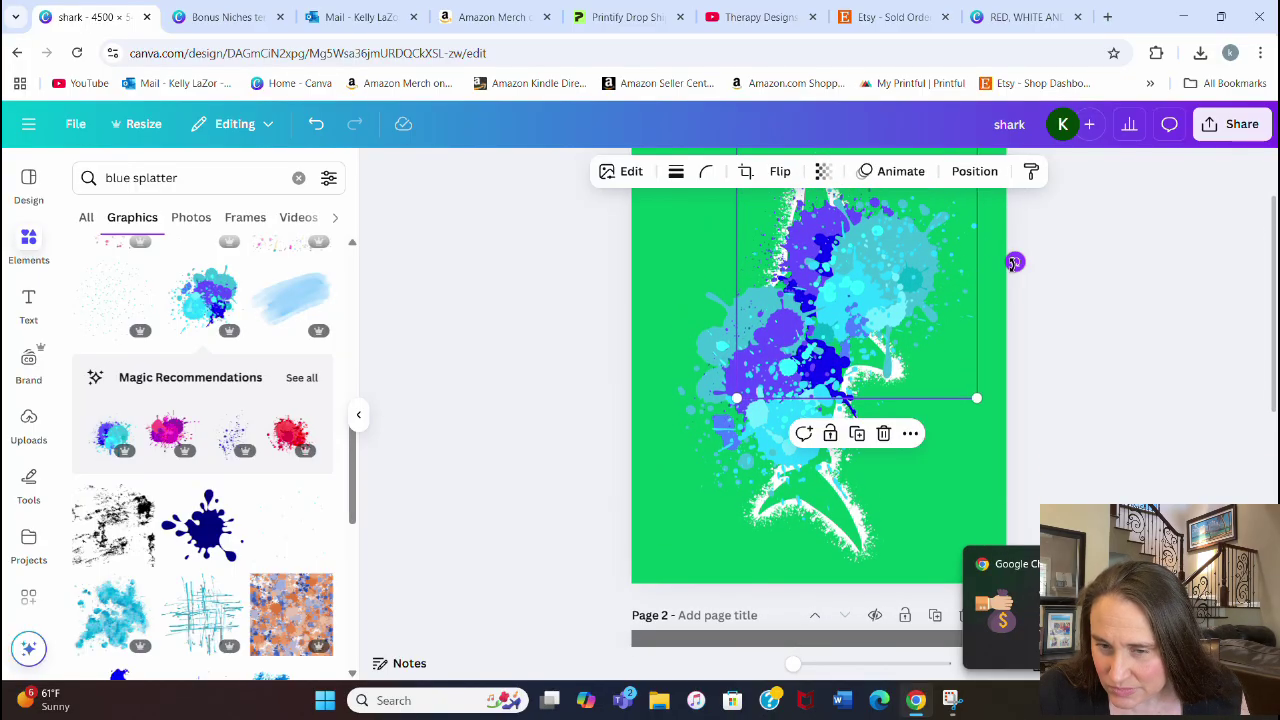
pyautogui.moveTo(1016, 262); pyautogui.dragTo(830, 400)
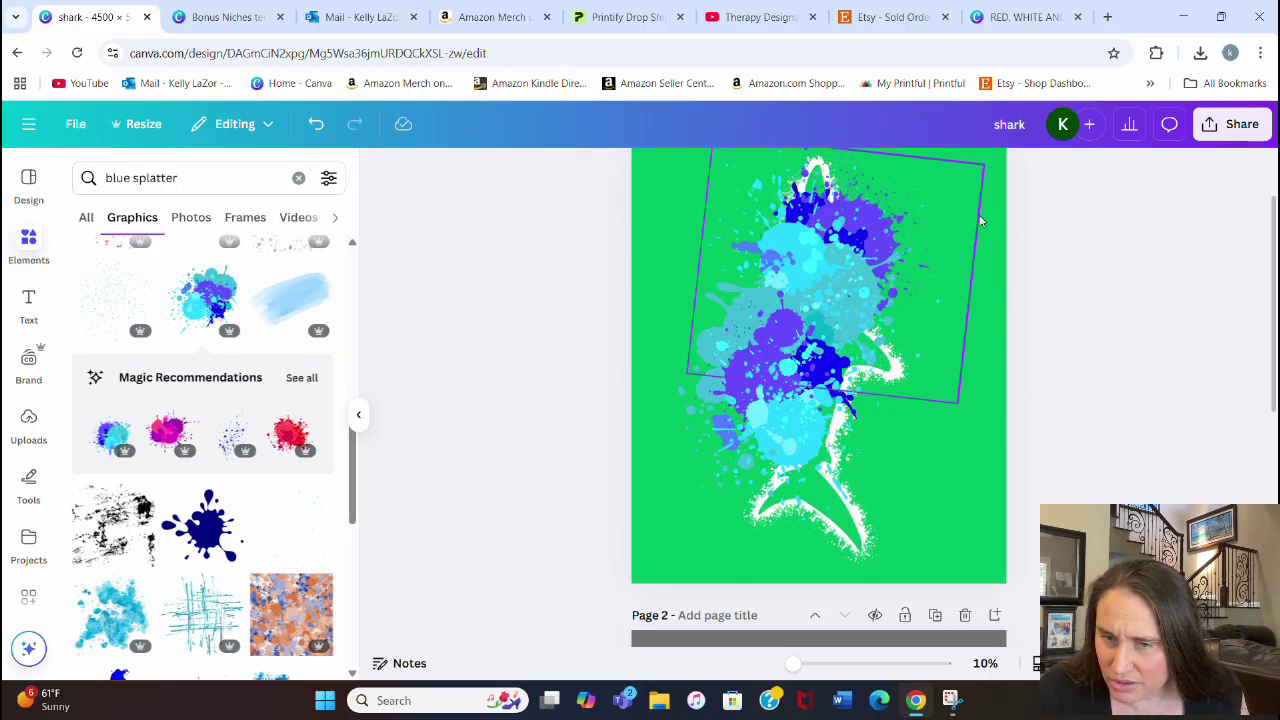
pyautogui.click(1185, 340)
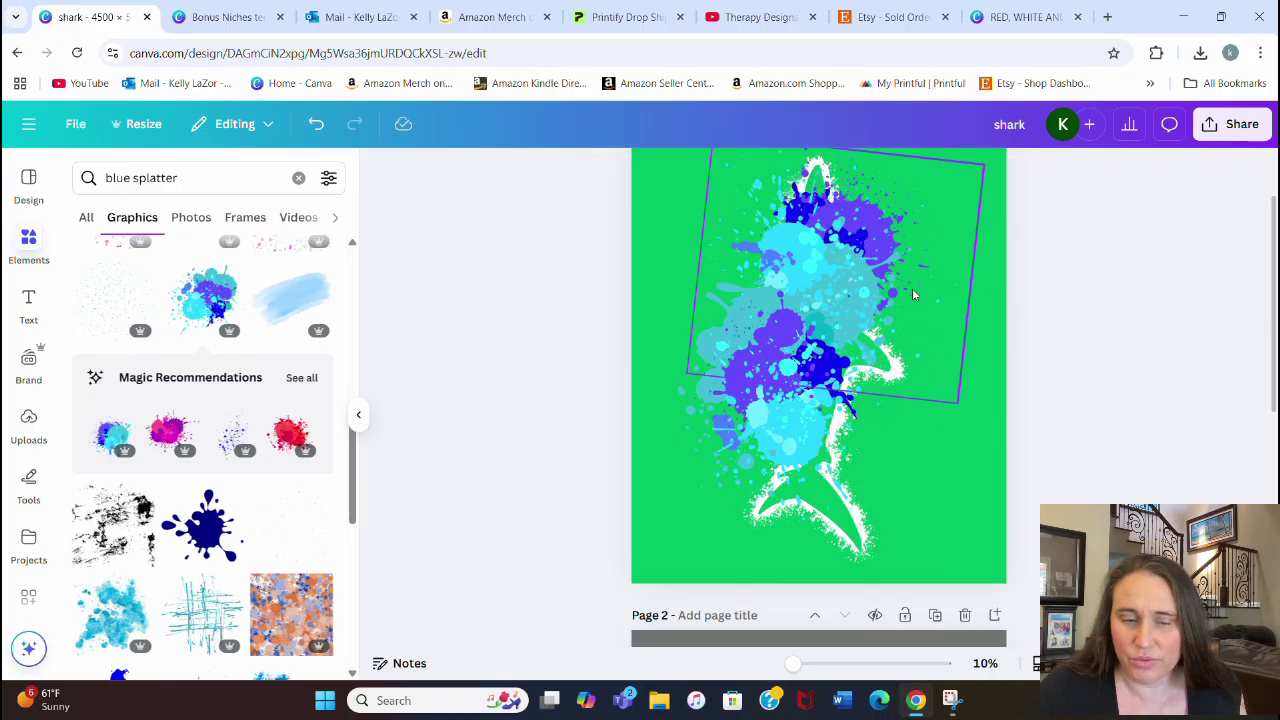
# Send both blue-and-purple splatters to the back so they sit behind the shark outline.
pyautogui.click(883, 264)
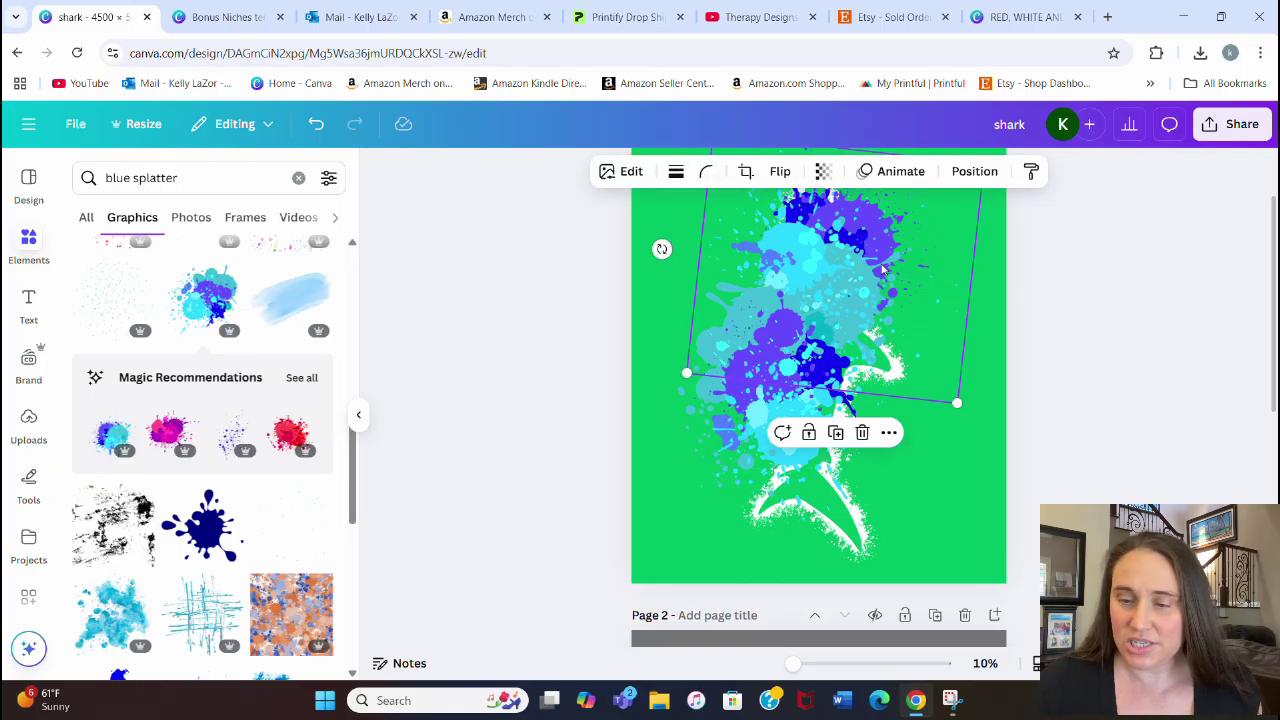
pyautogui.hotkey('ctrl', '[')
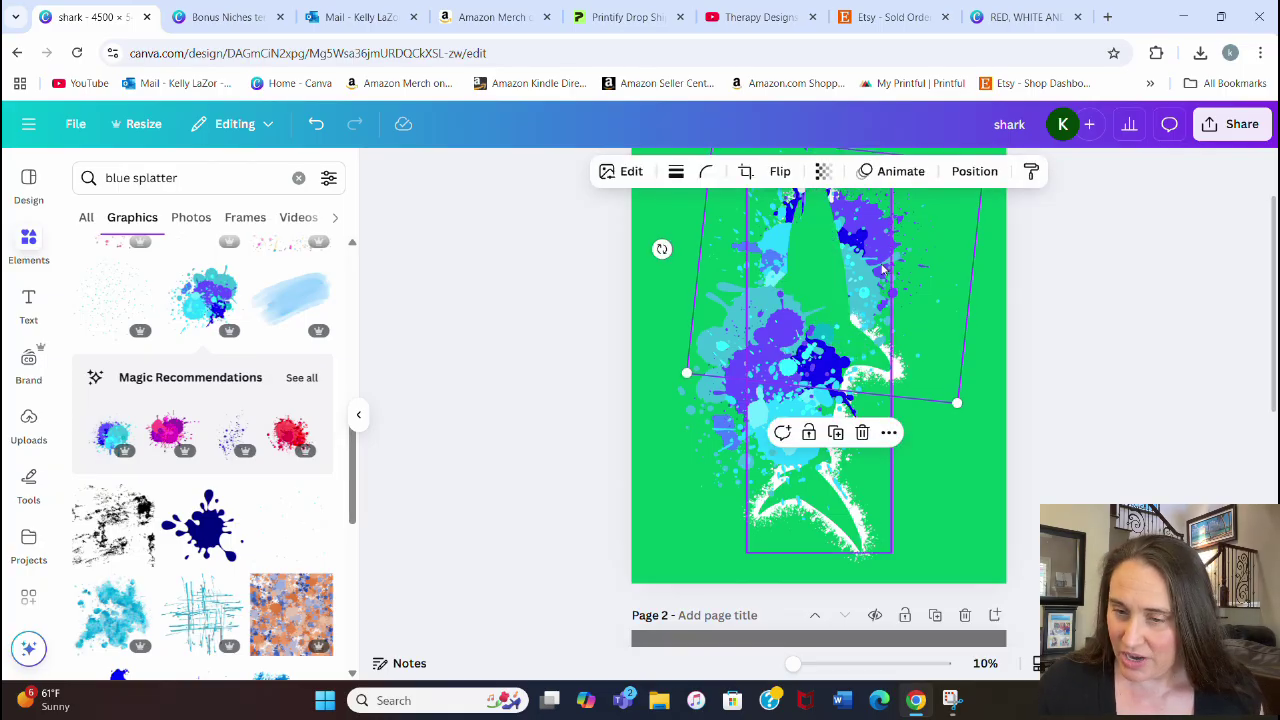
pyautogui.click(1083, 266)
pyautogui.scroll(1, 1114, 317)
pyautogui.click(898, 365)
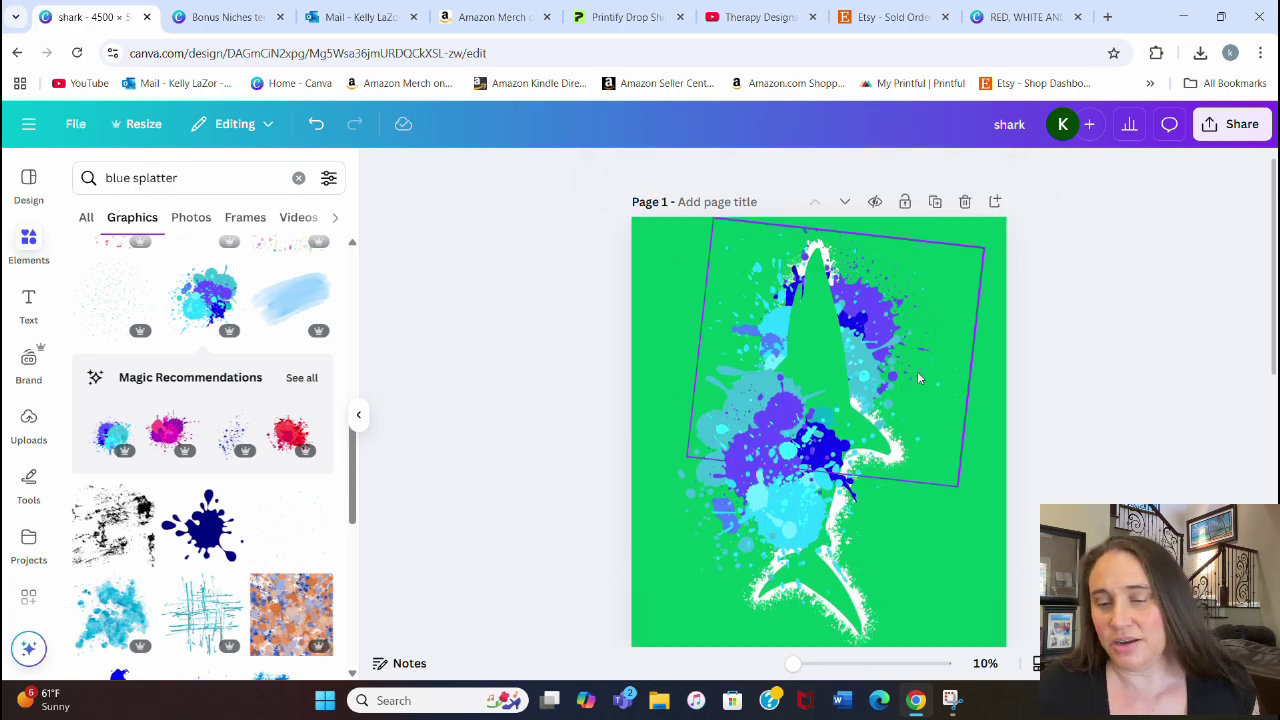
pyautogui.click(975, 171)
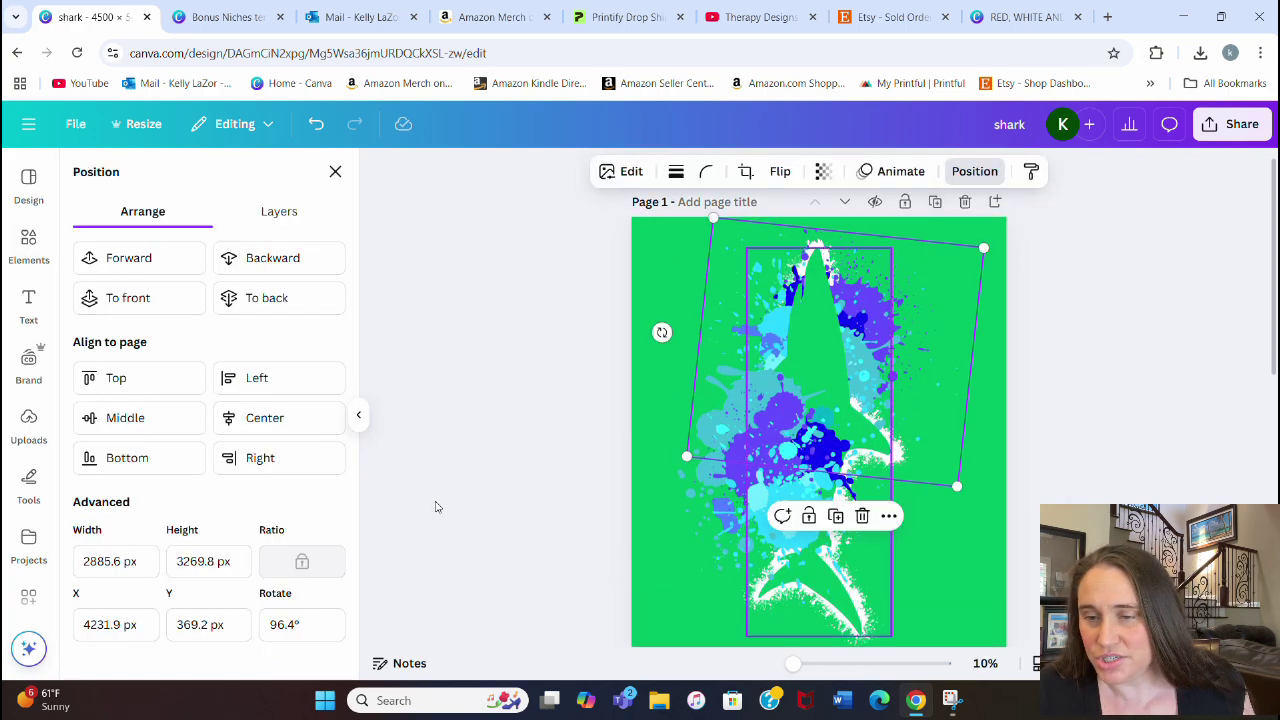
pyautogui.click(286, 305)
pyautogui.click(770, 550)
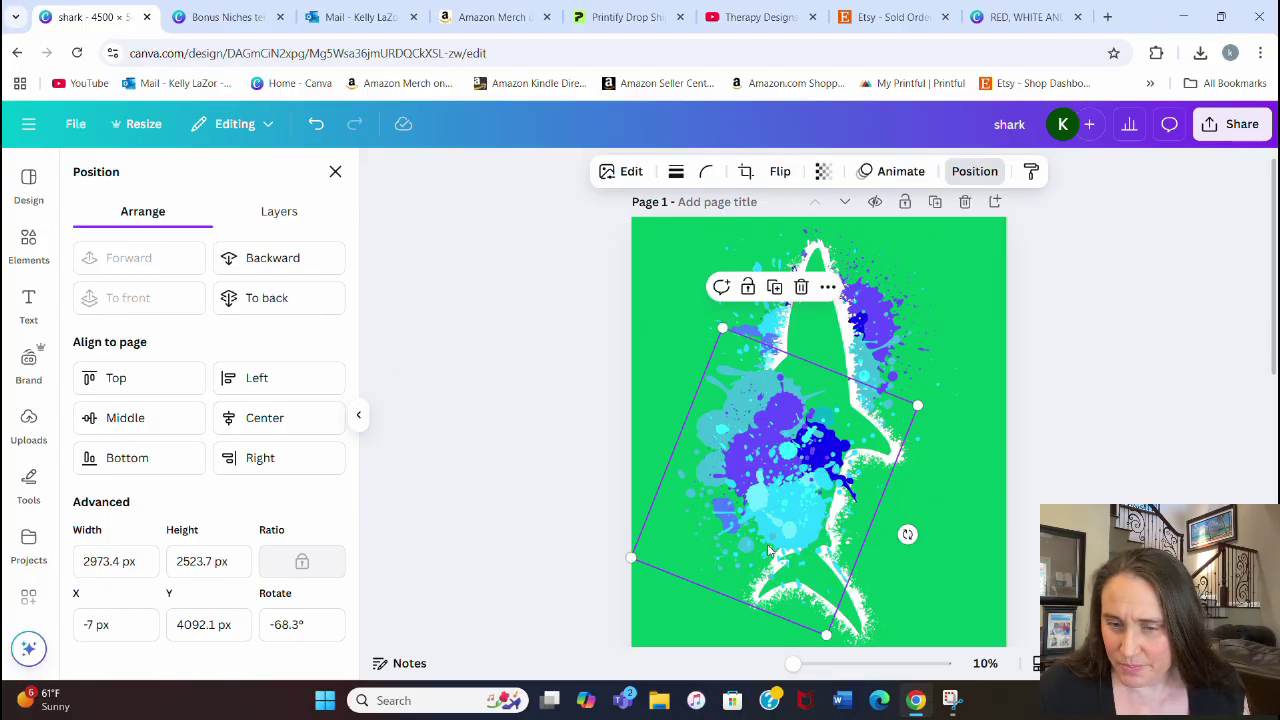
pyautogui.click(290, 304)
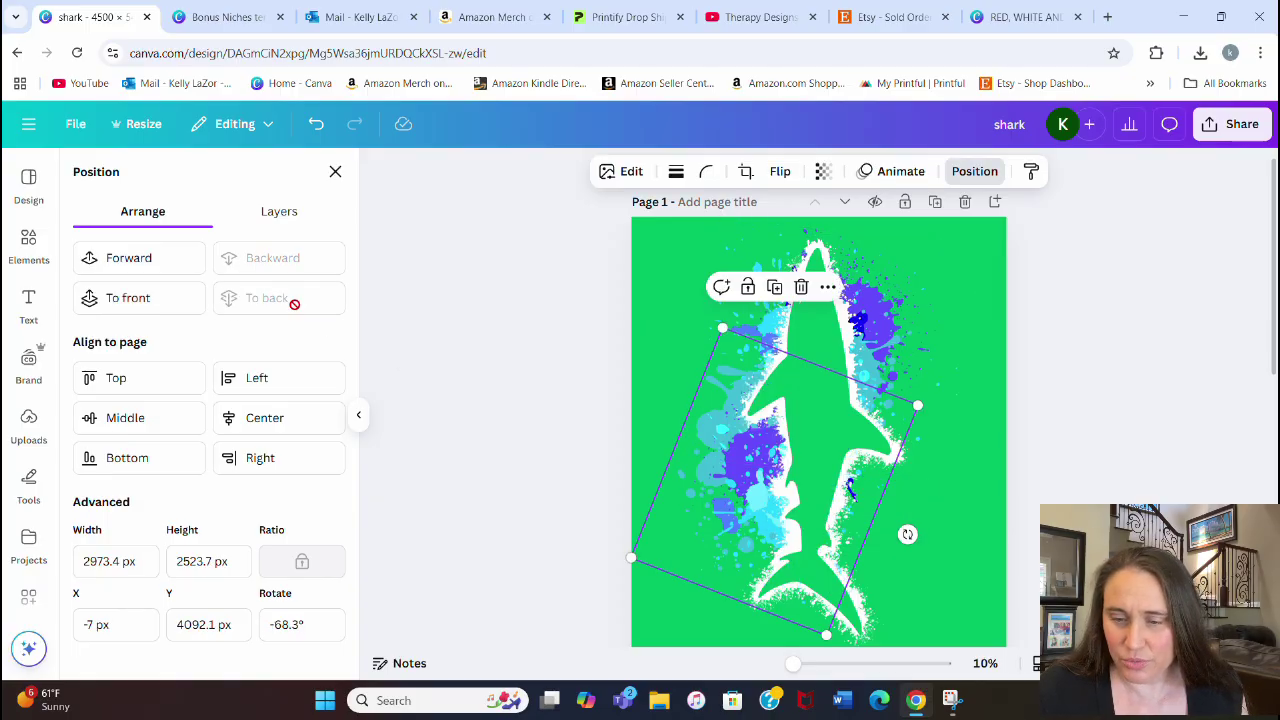
pyautogui.click(1176, 336)
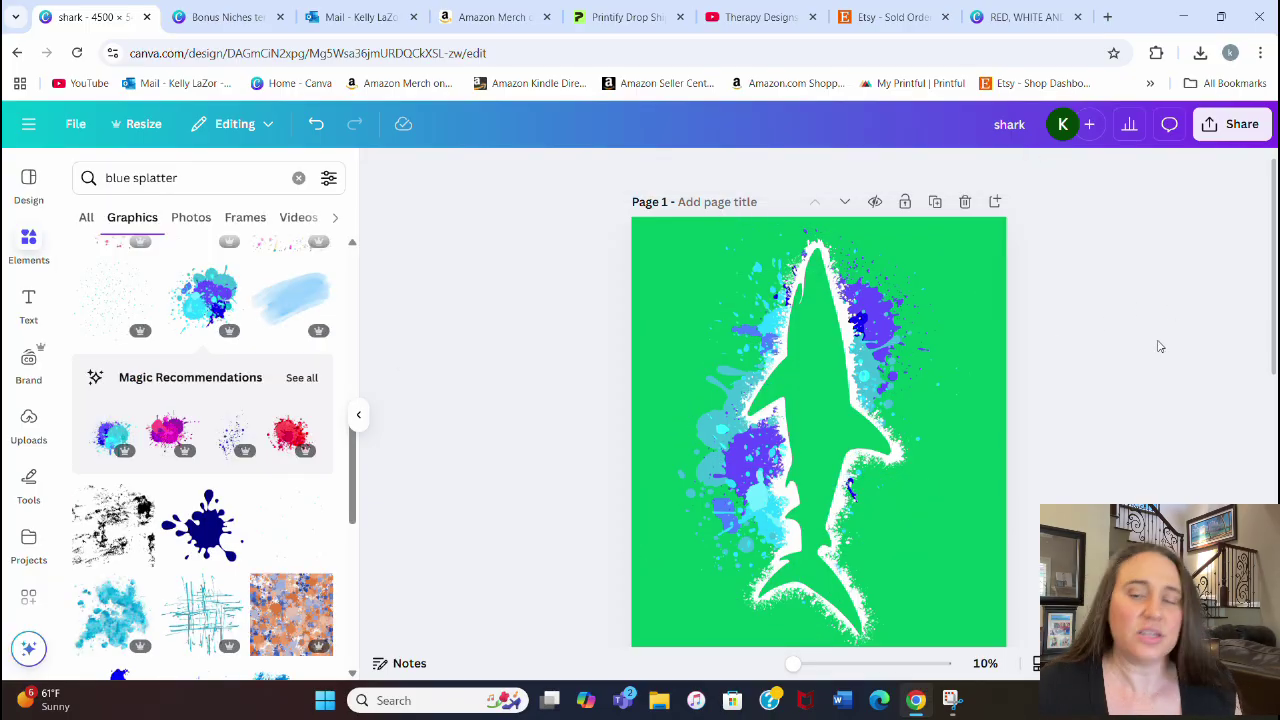
pyautogui.scroll(-2, 1071, 357)
pyautogui.scroll(2, 1088, 358)
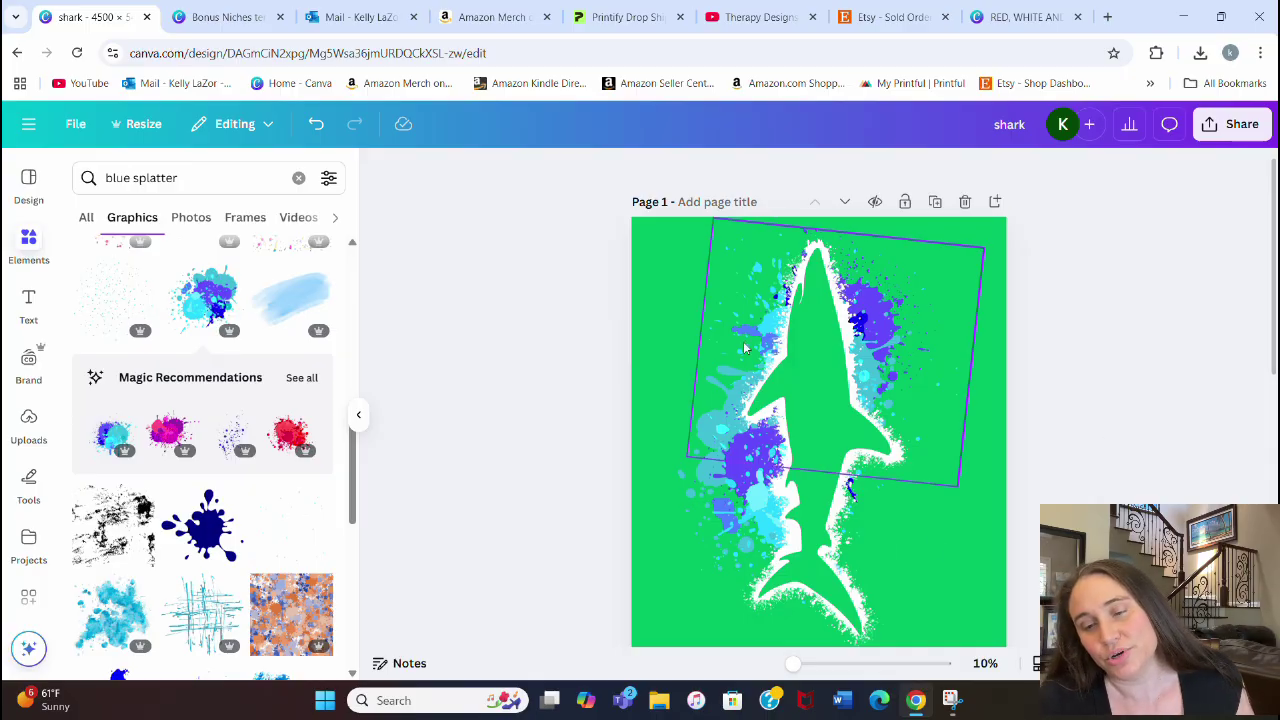
# Move the upper splatter outward to the shark's right side and the lower splatter farther out to its left.
pyautogui.moveTo(926, 313); pyautogui.dragTo(947, 291)
pyautogui.moveTo(942, 372); pyautogui.dragTo(950, 380)
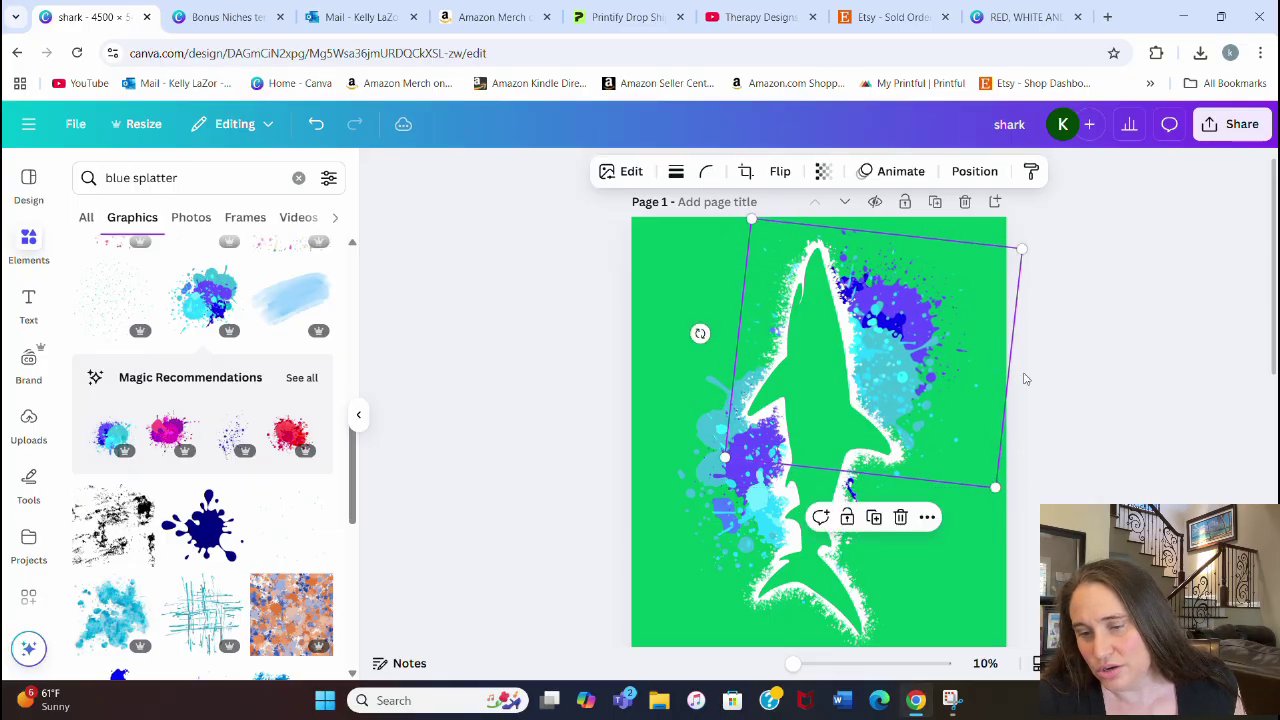
pyautogui.click(1001, 374)
pyautogui.moveTo(712, 508); pyautogui.dragTo(689, 503)
pyautogui.click(1136, 447)
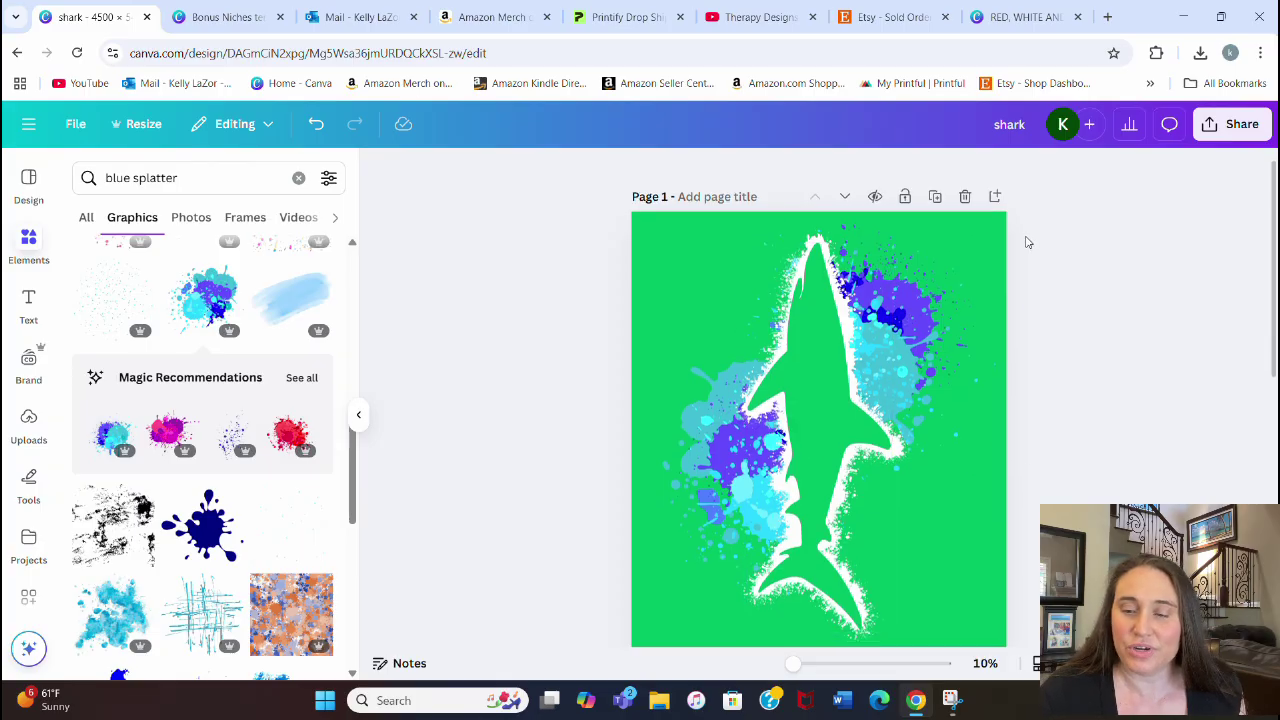
# Change the page background and the shark's green fill to the same default solid red.
pyautogui.scroll(-1, 960, 350)
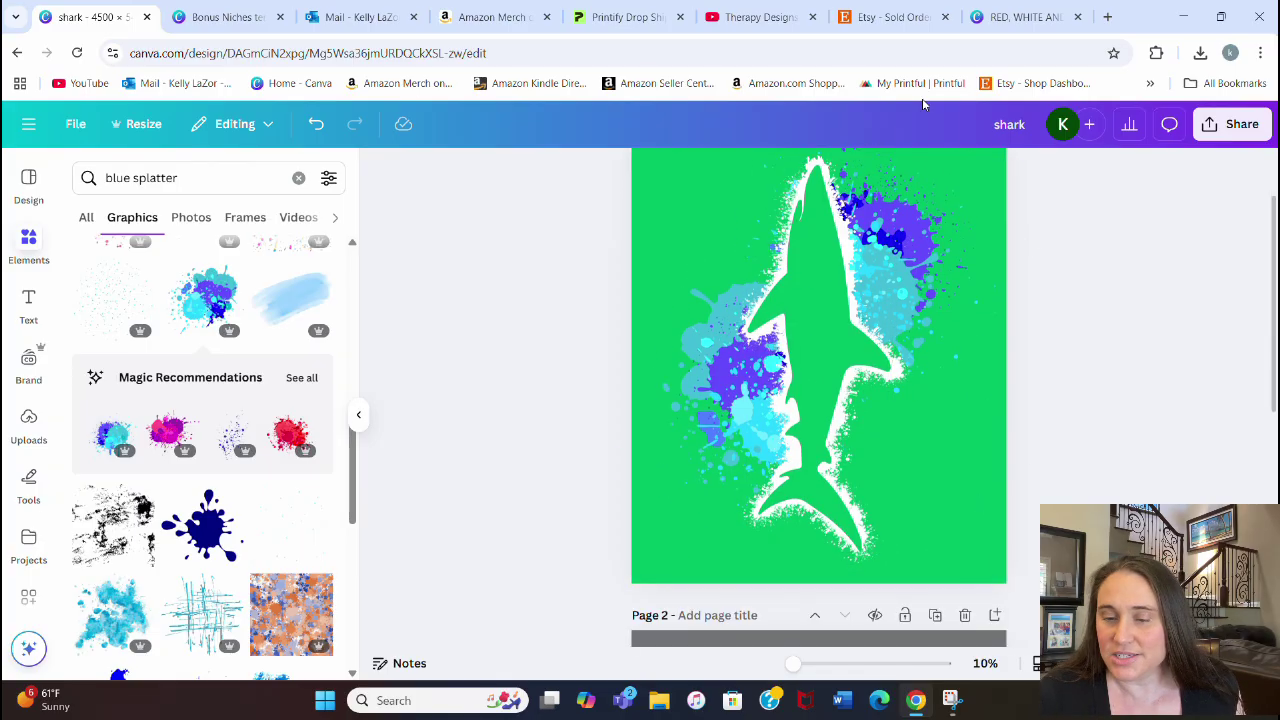
pyautogui.click(795, 357)
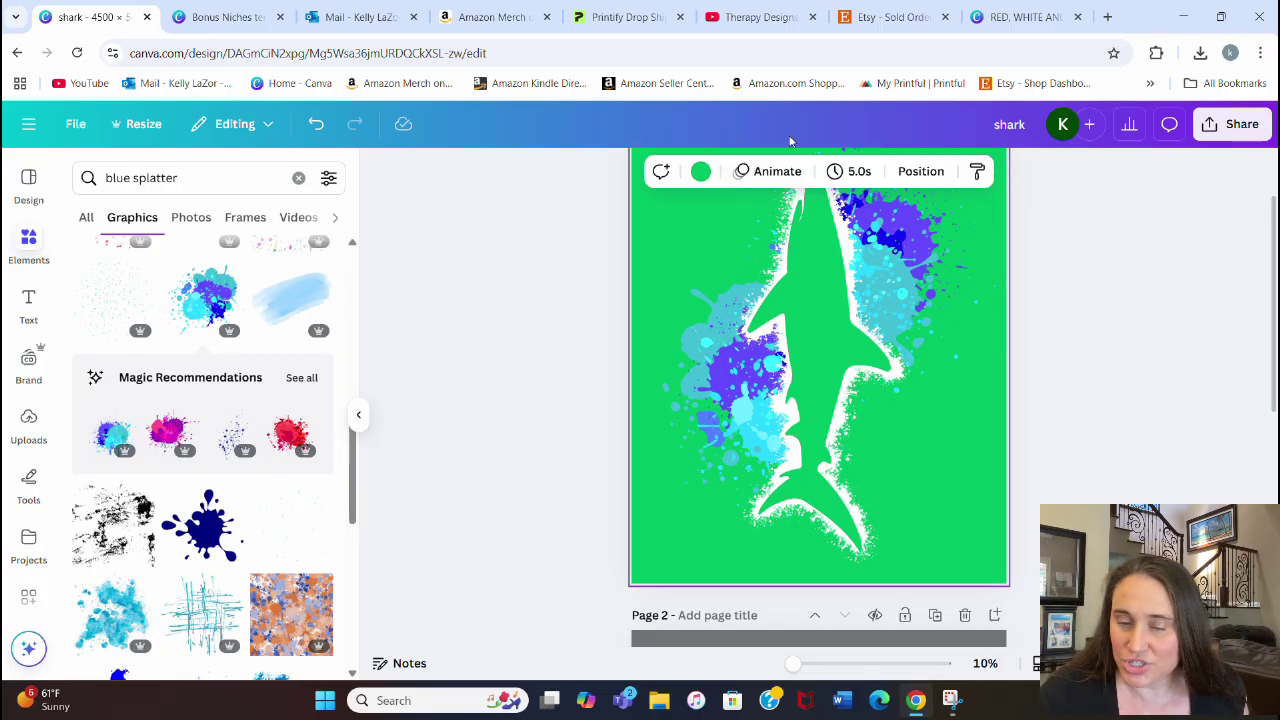
pyautogui.click(701, 173)
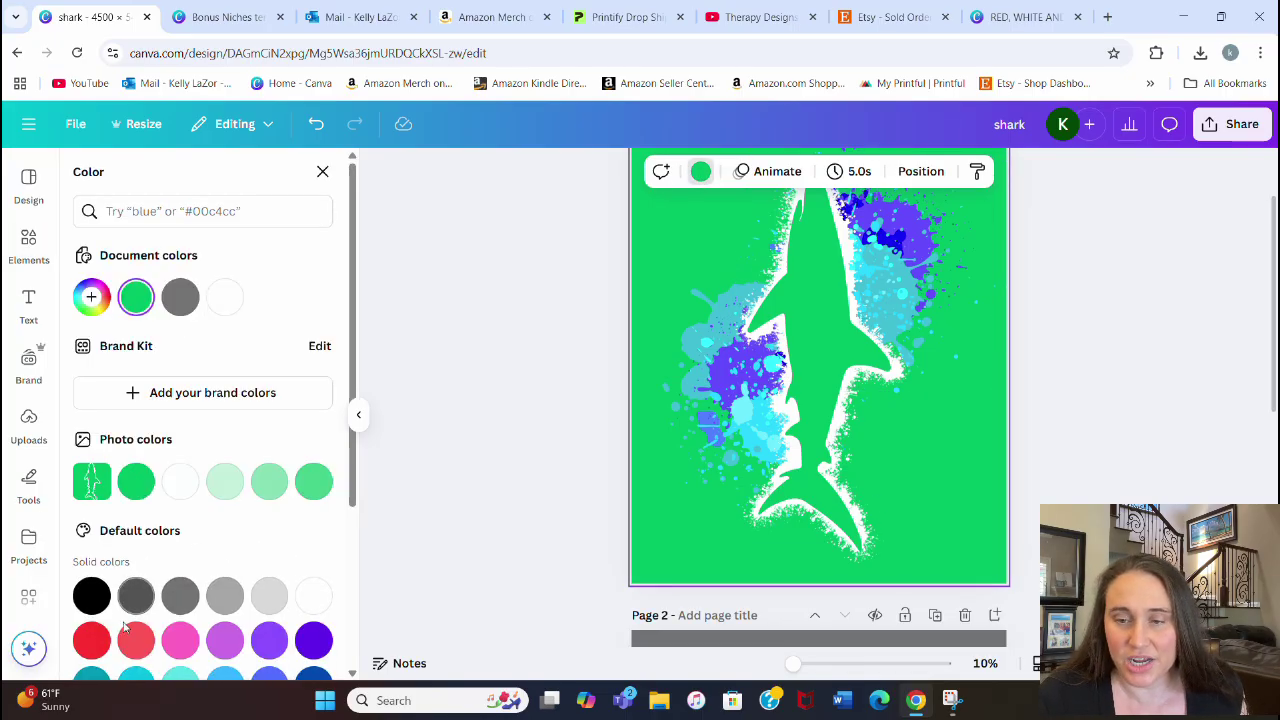
pyautogui.click(91, 641)
pyautogui.click(875, 340)
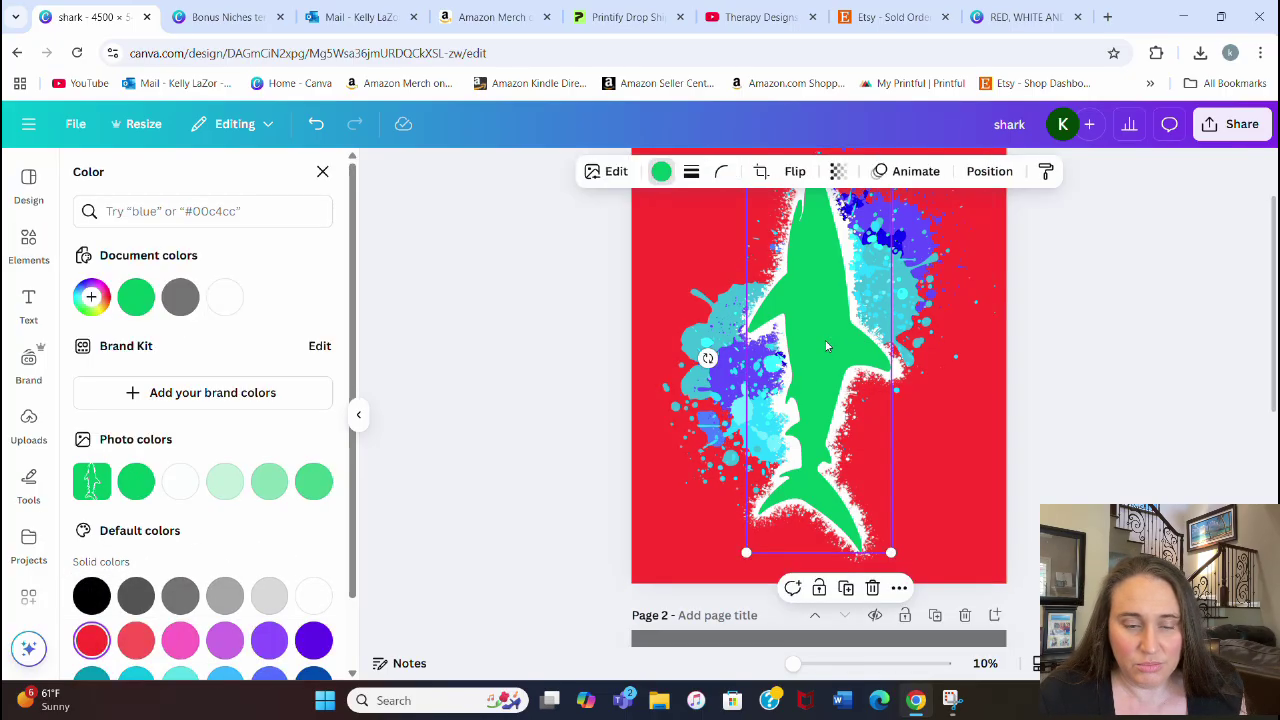
pyautogui.click(92, 640)
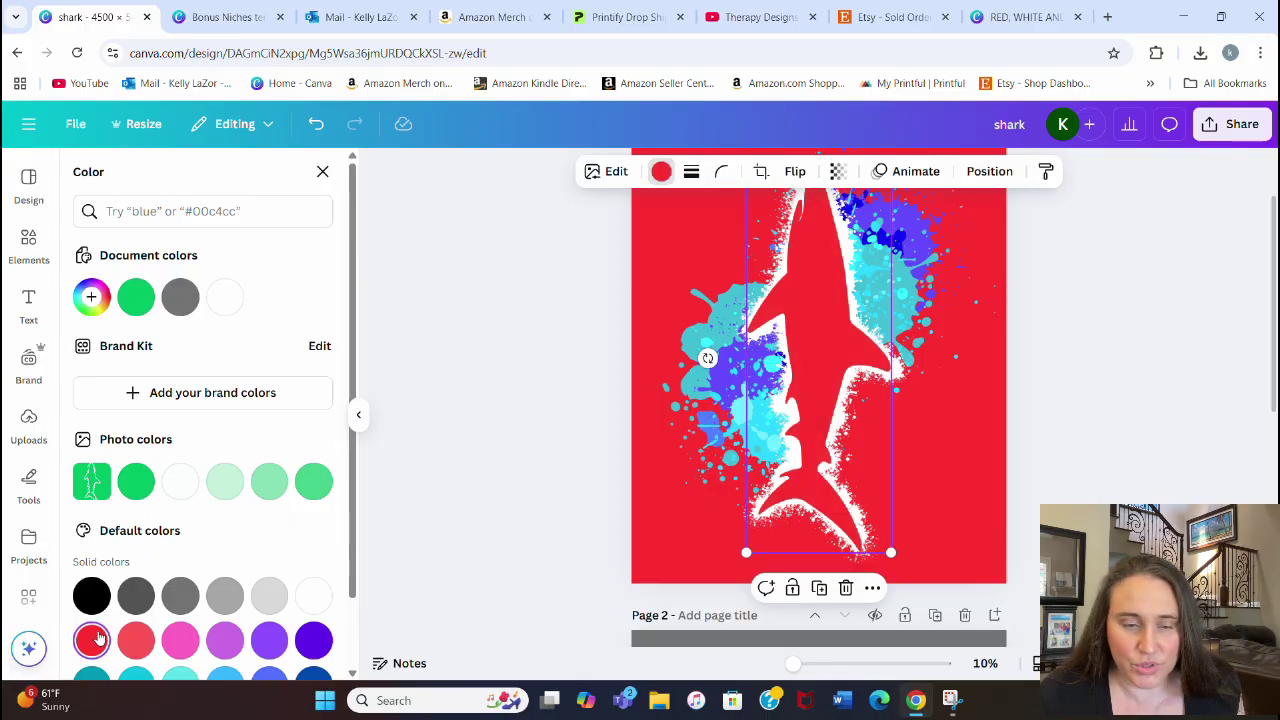
pyautogui.click(1083, 400)
pyautogui.scroll(5, 1083, 400)
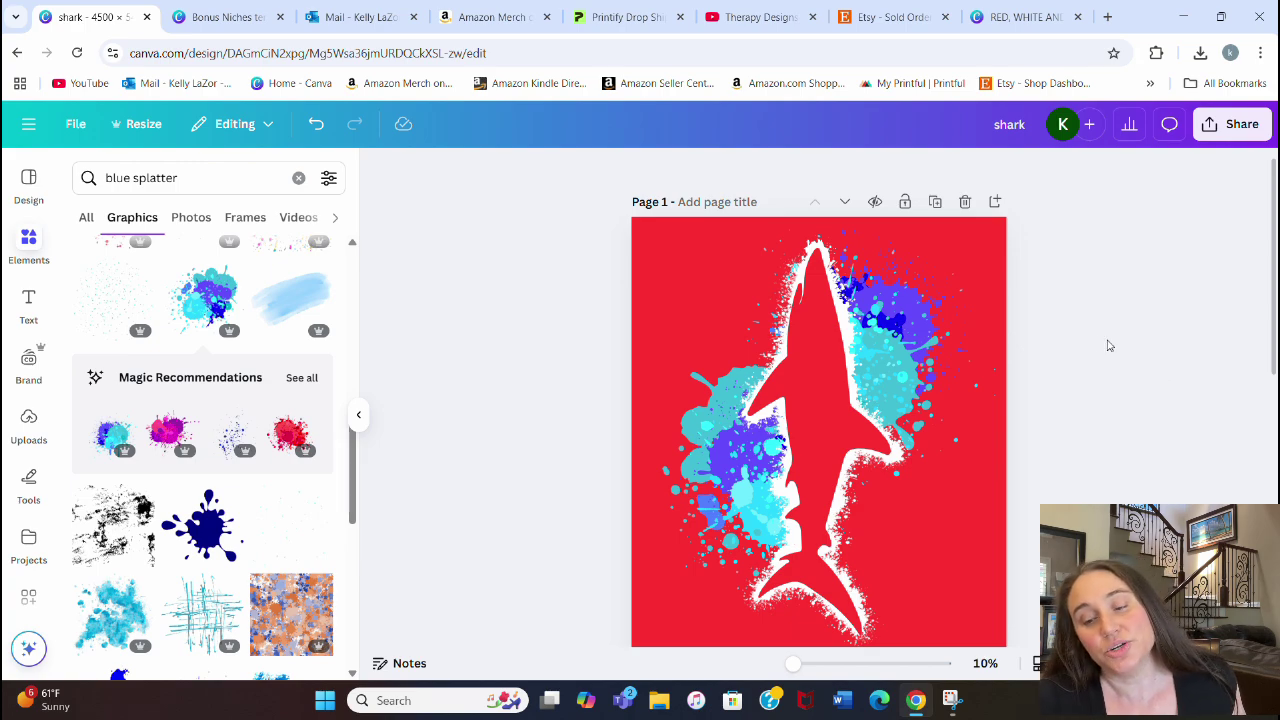
pyautogui.scroll(-2, 1177, 374)
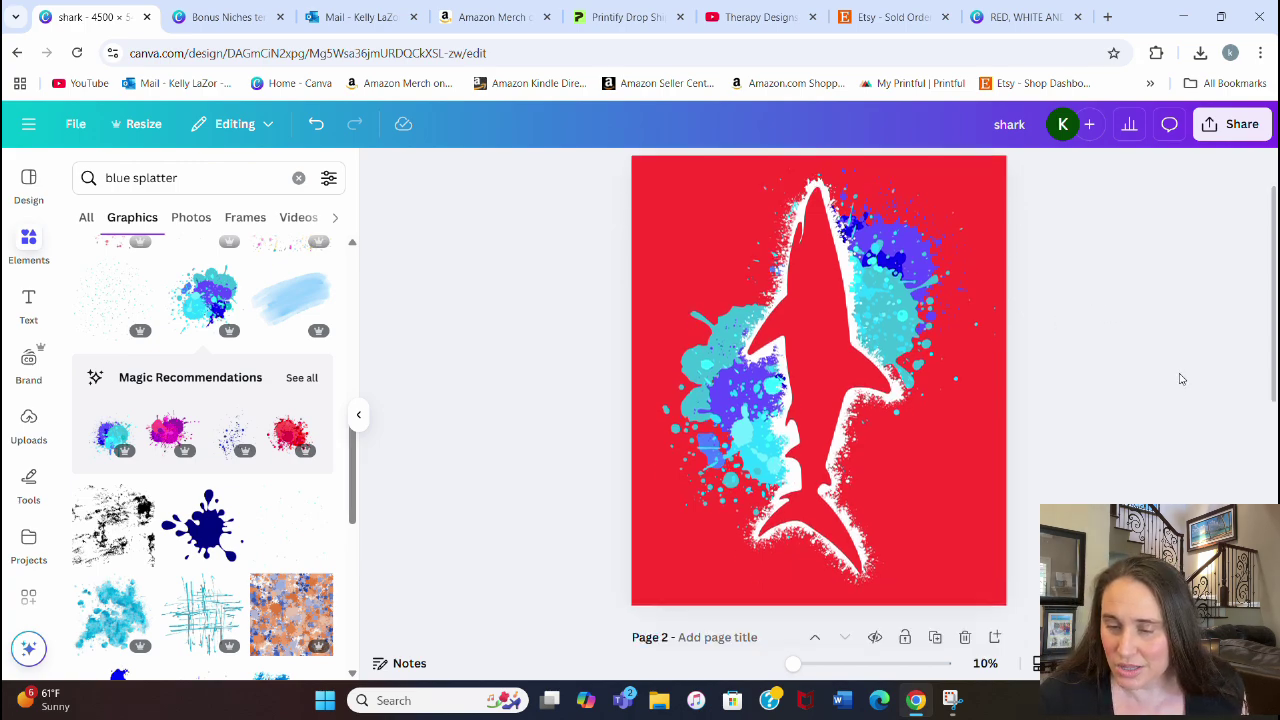
pyautogui.scroll(2, 1183, 377)
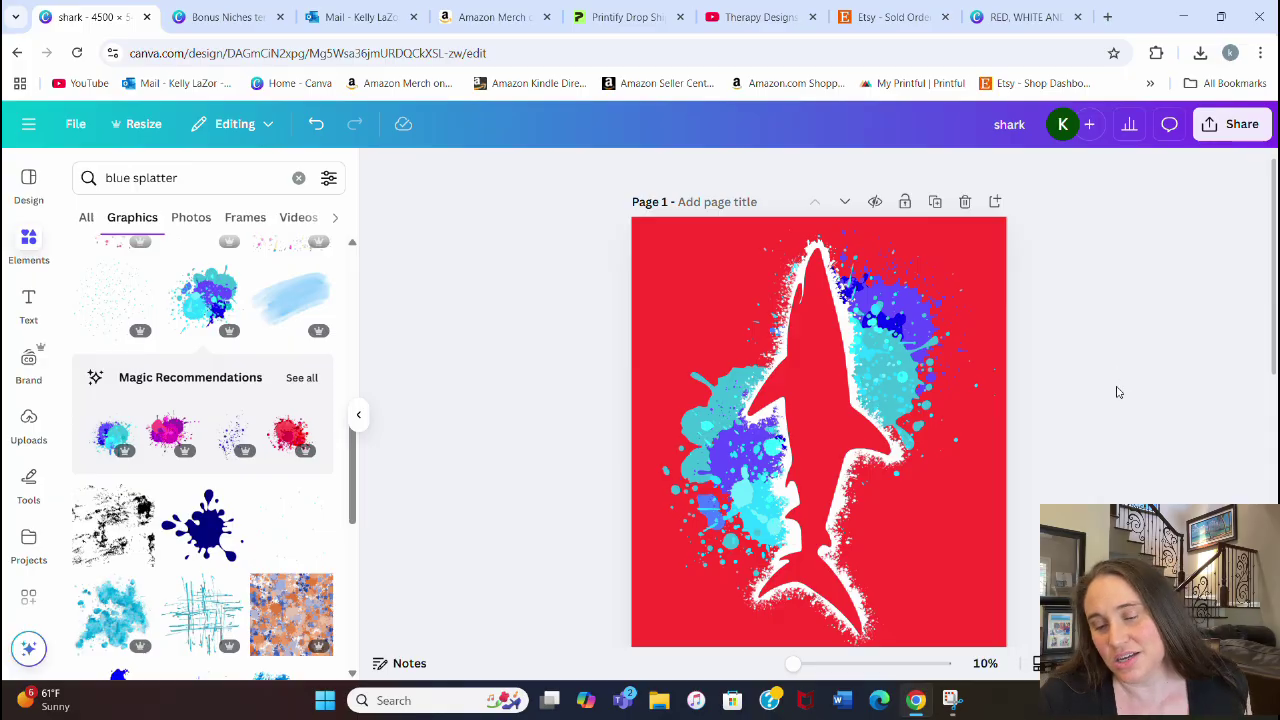
pyautogui.click(840, 476)
pyautogui.click(494, 514)
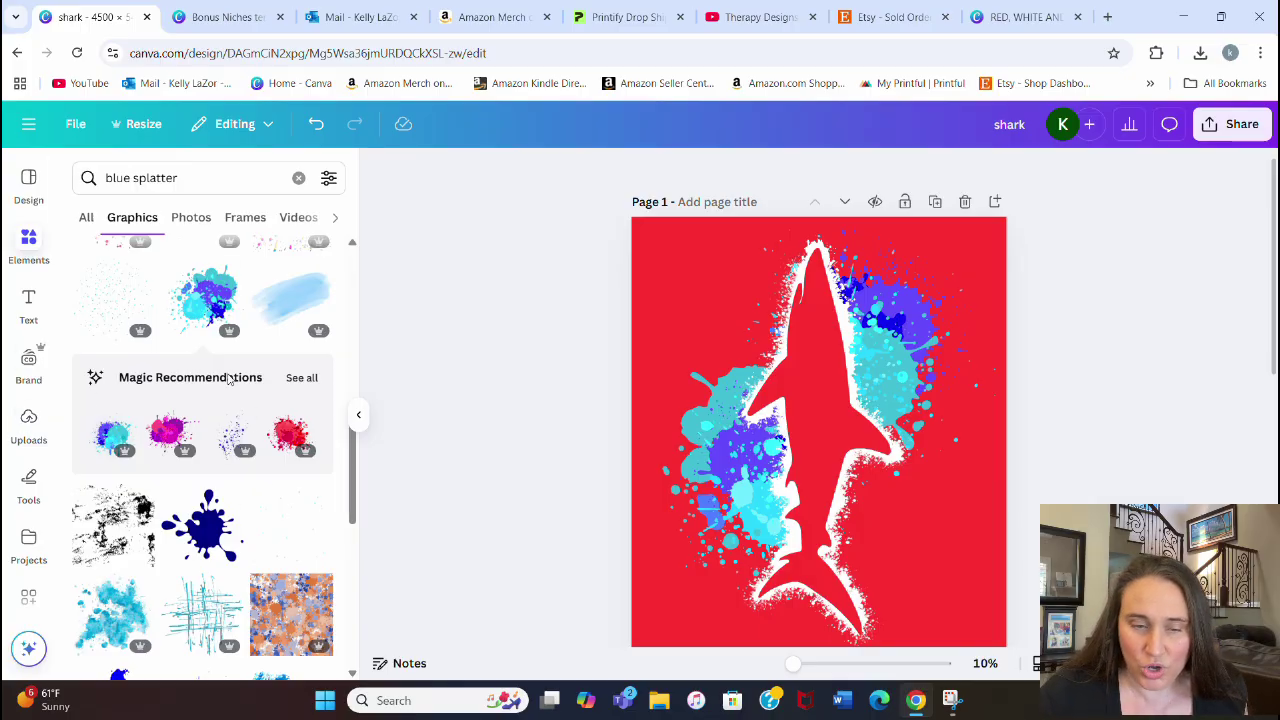
# Add a dark blue splatter graphic from the results, position it above the shark's left fin and send it to the back.
pyautogui.scroll(-2, 223, 420)
pyautogui.scroll(-2, 228, 490)
pyautogui.scroll(-5, 228, 492)
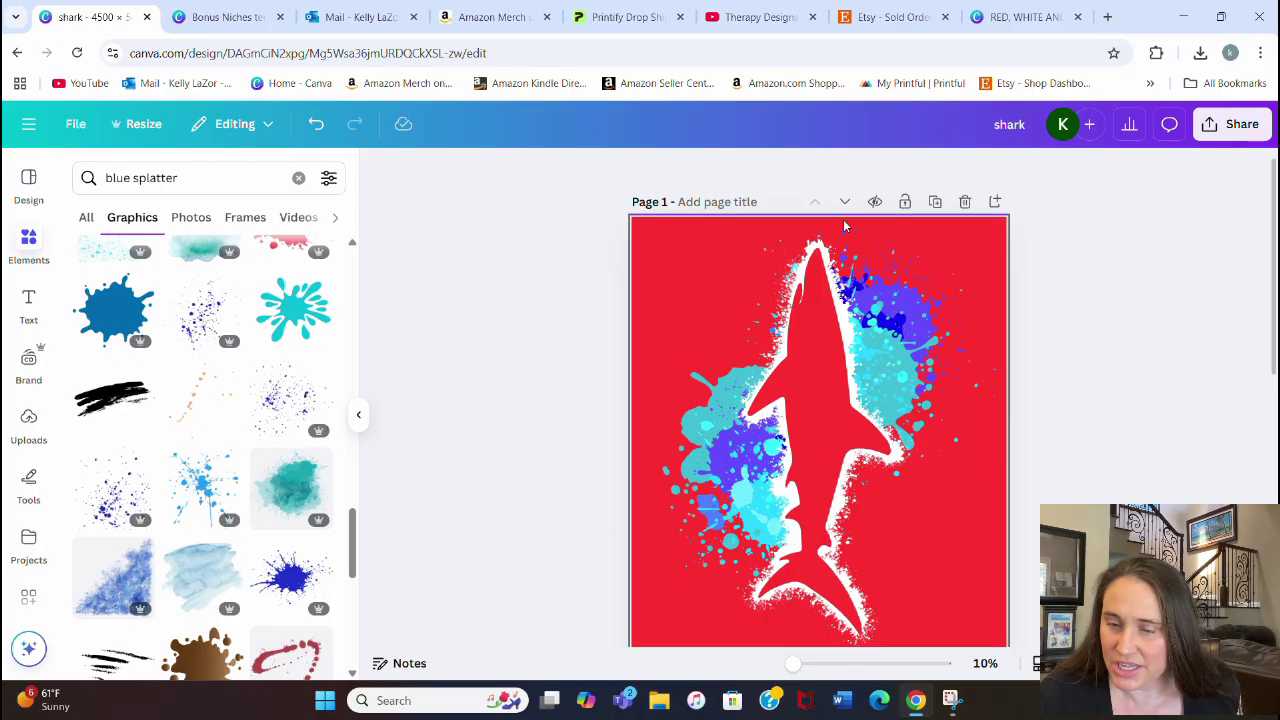
pyautogui.click(292, 576)
pyautogui.moveTo(843, 453); pyautogui.dragTo(799, 370)
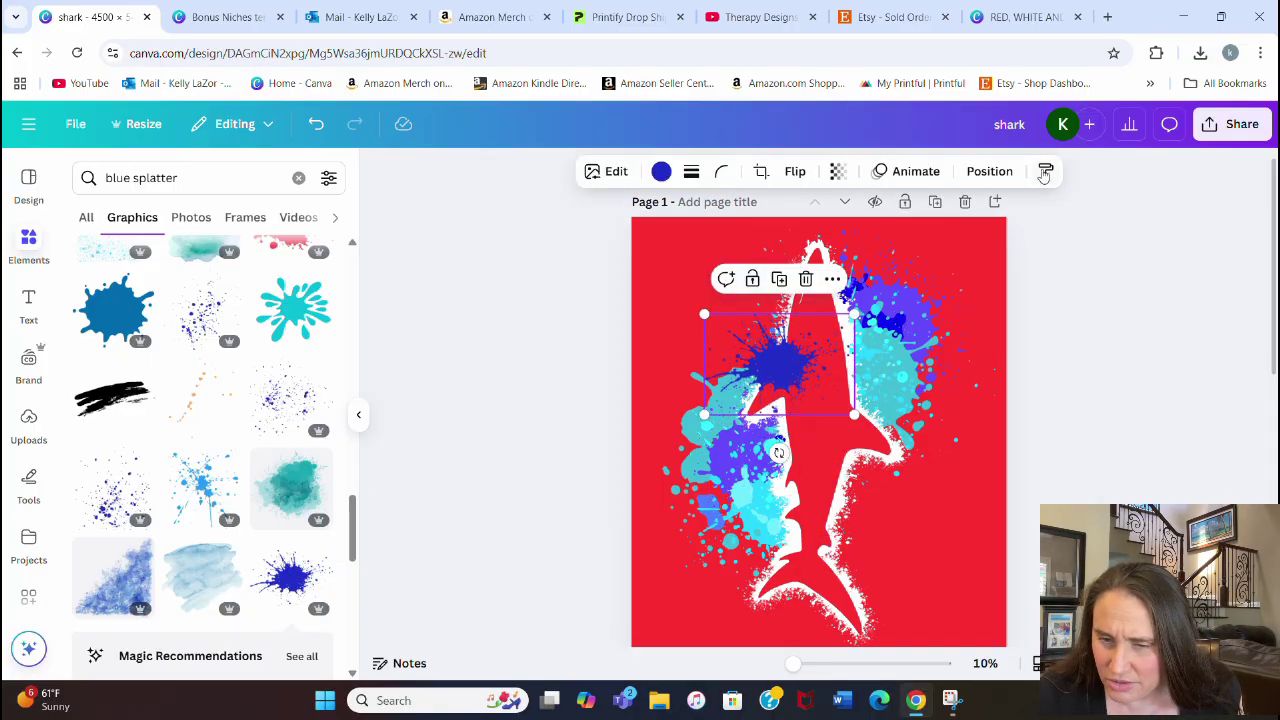
pyautogui.click(987, 171)
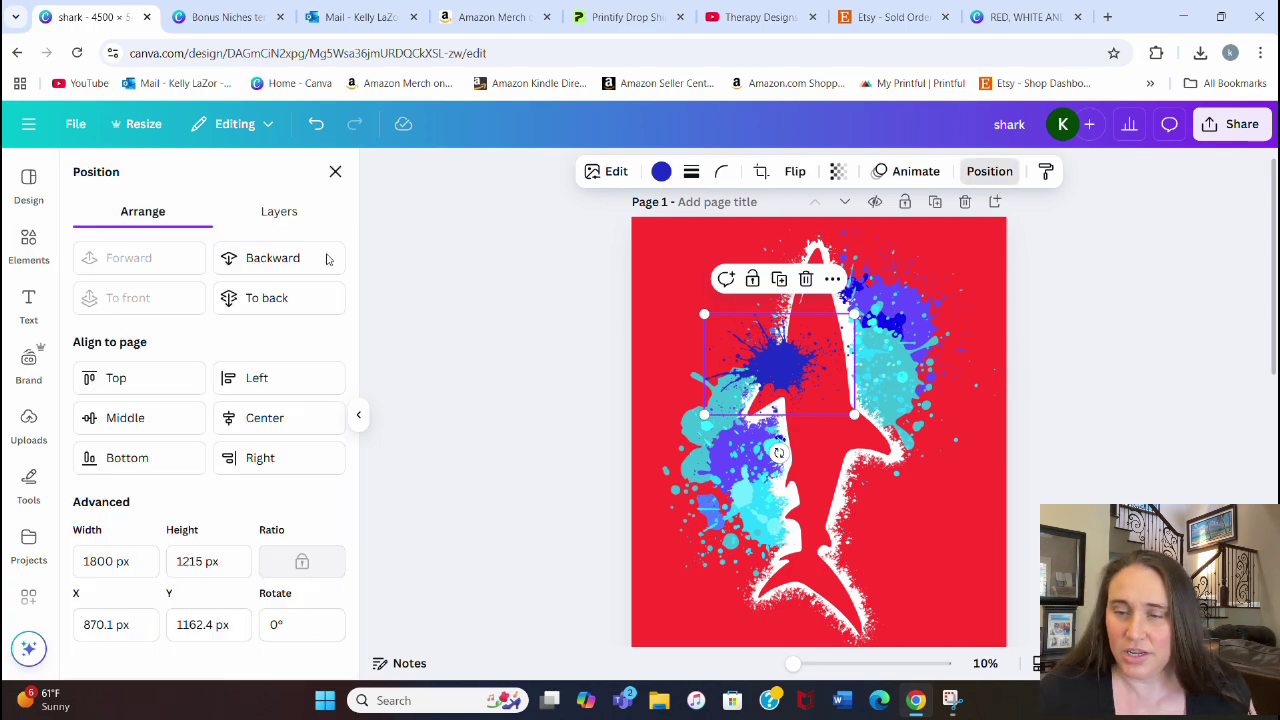
pyautogui.click(267, 302)
pyautogui.click(1117, 366)
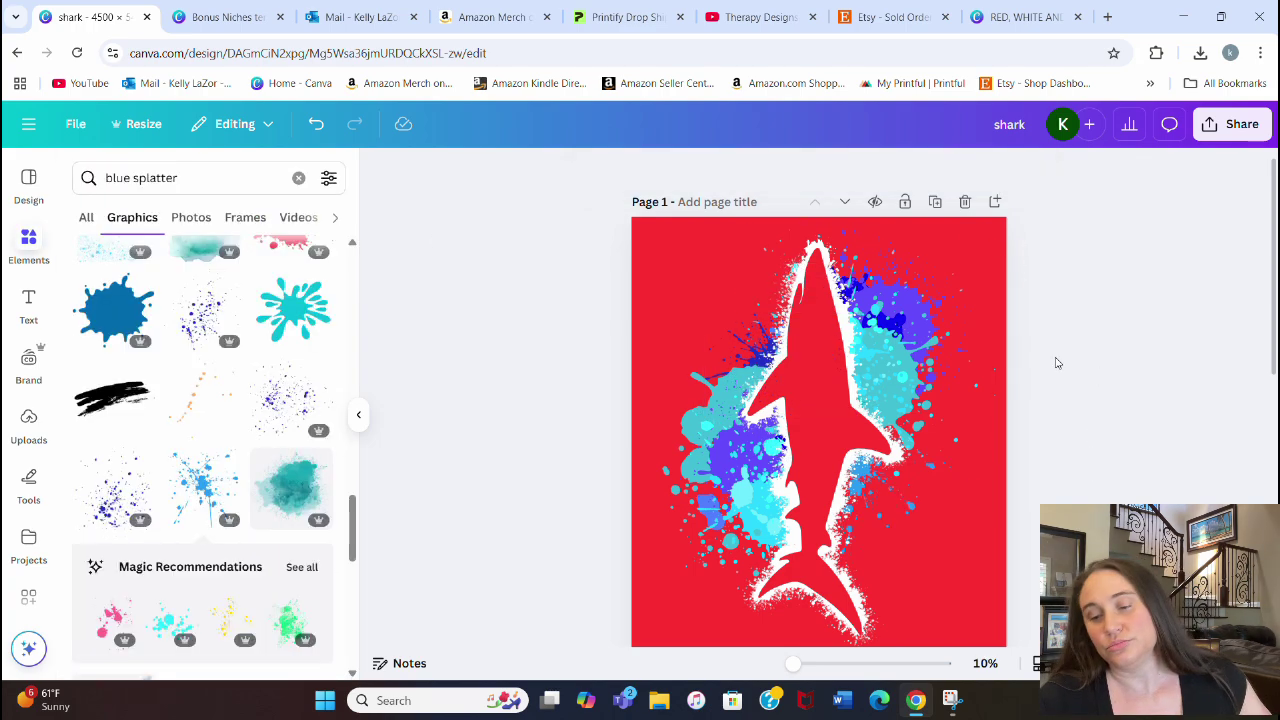
# Download only page 1 of the shark design as a PNG with its red background kept.
pyautogui.click(1228, 128)
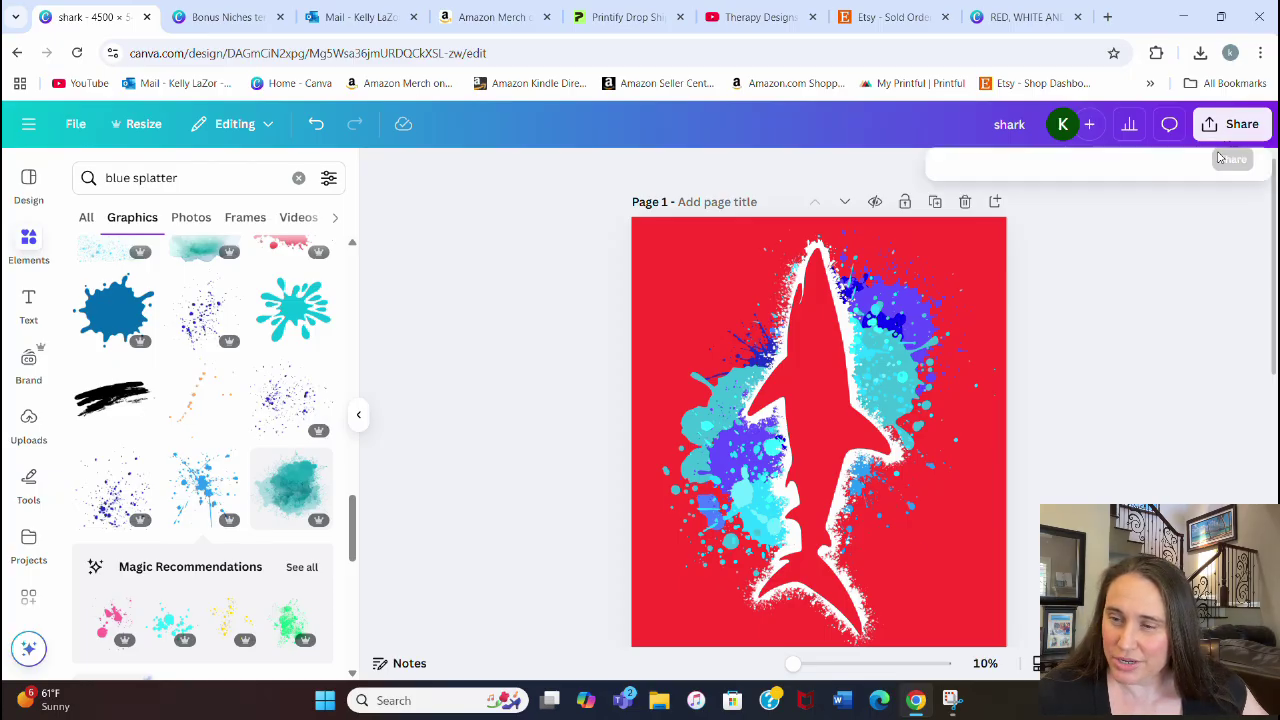
pyautogui.click(977, 472)
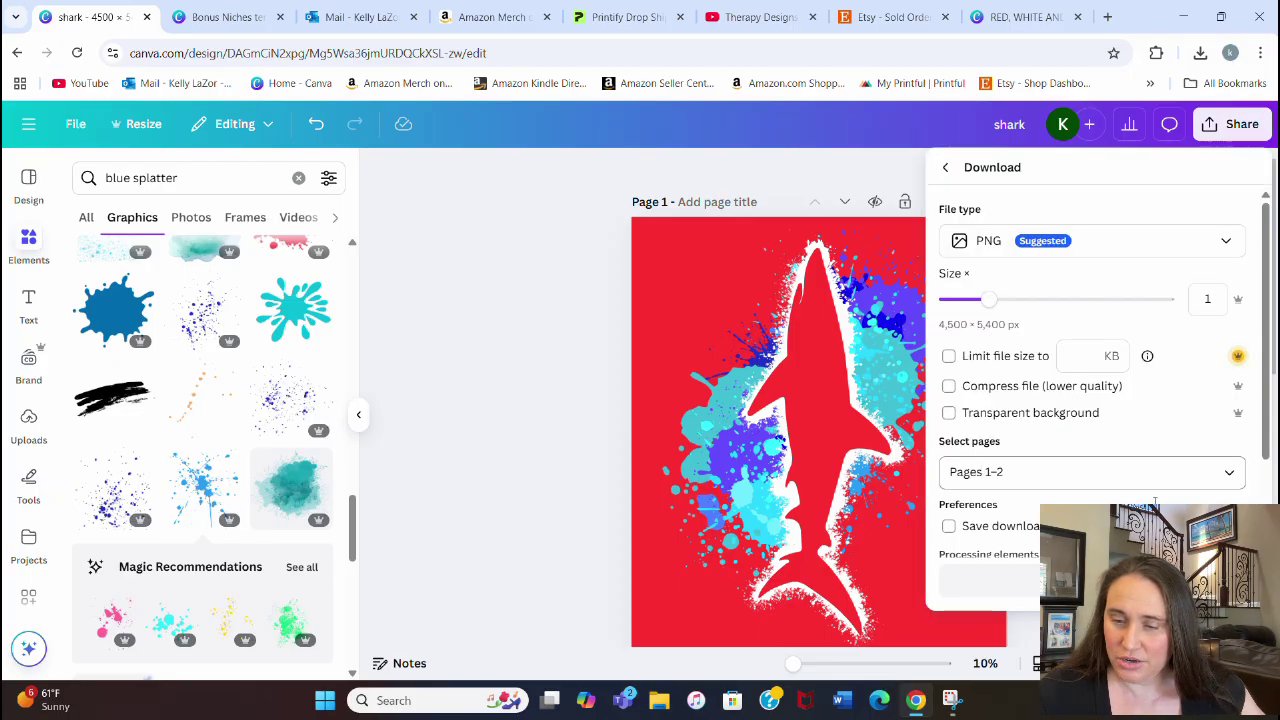
pyautogui.click(1231, 478)
pyautogui.click(1051, 371)
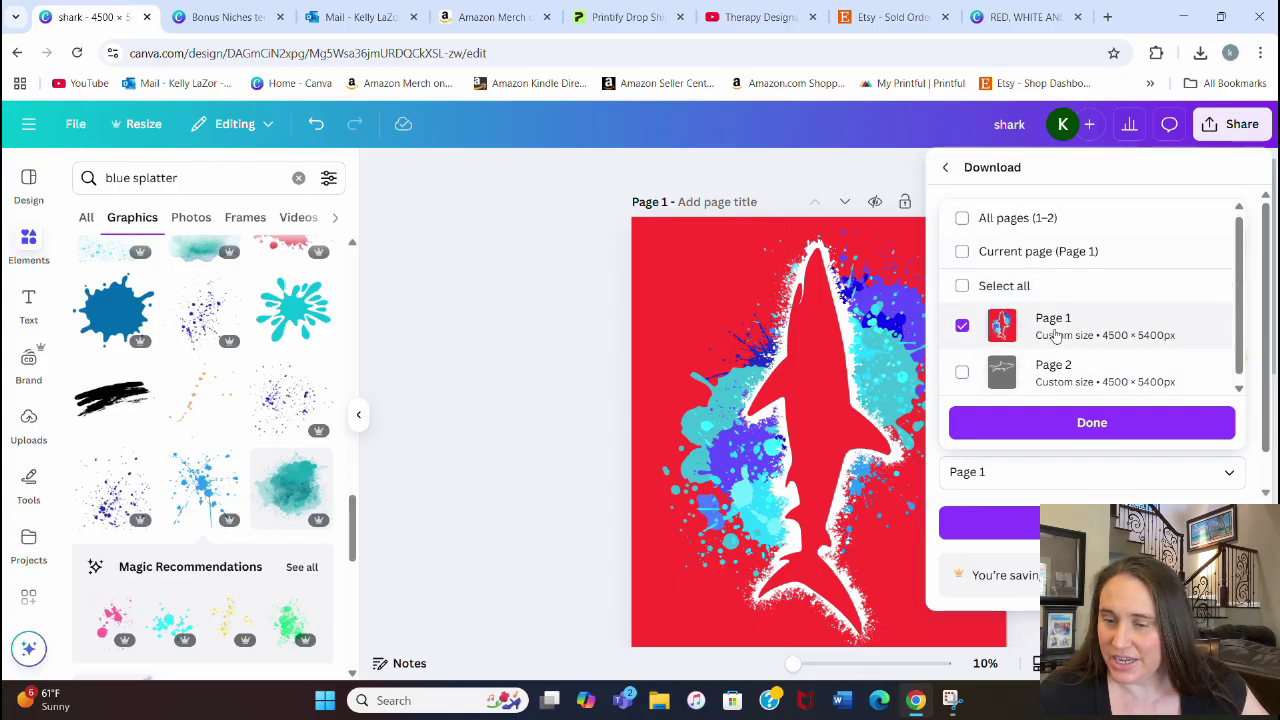
pyautogui.click(1049, 423)
pyautogui.click(988, 522)
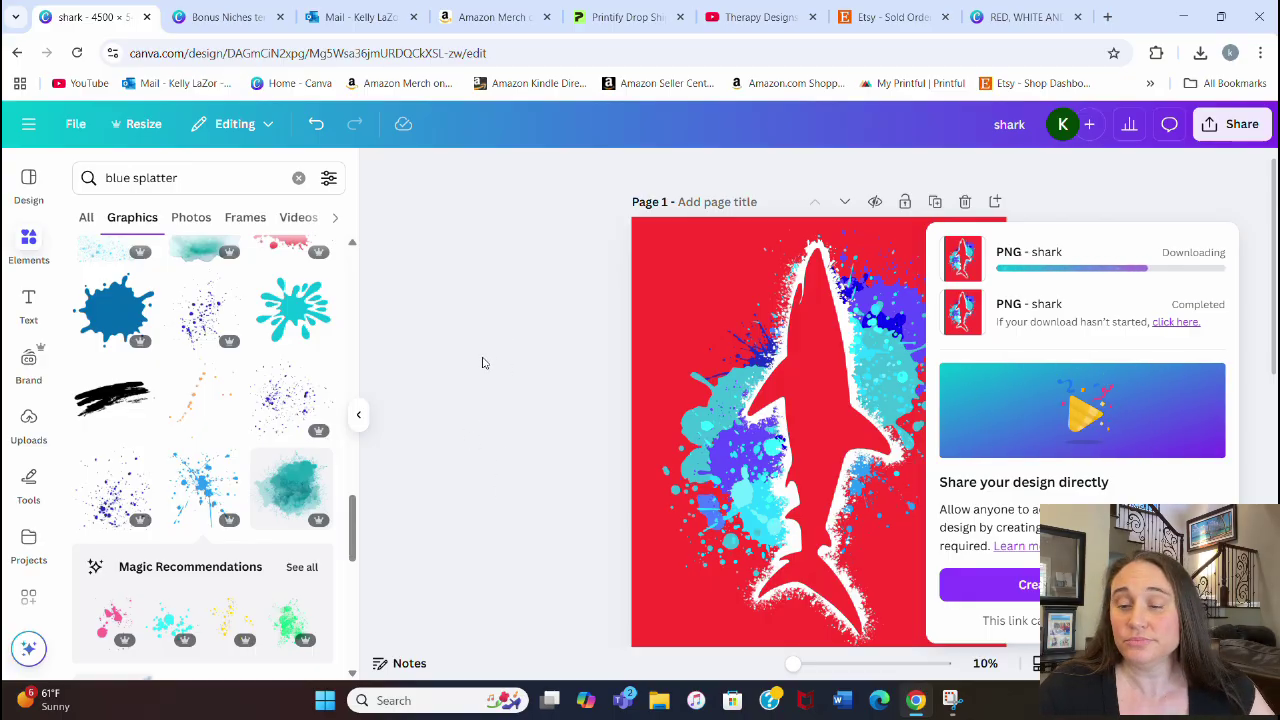
# Upload the downloaded shark (5).png from the Downloads folder to the image library.
pyautogui.click(28, 425)
pyautogui.click(184, 225)
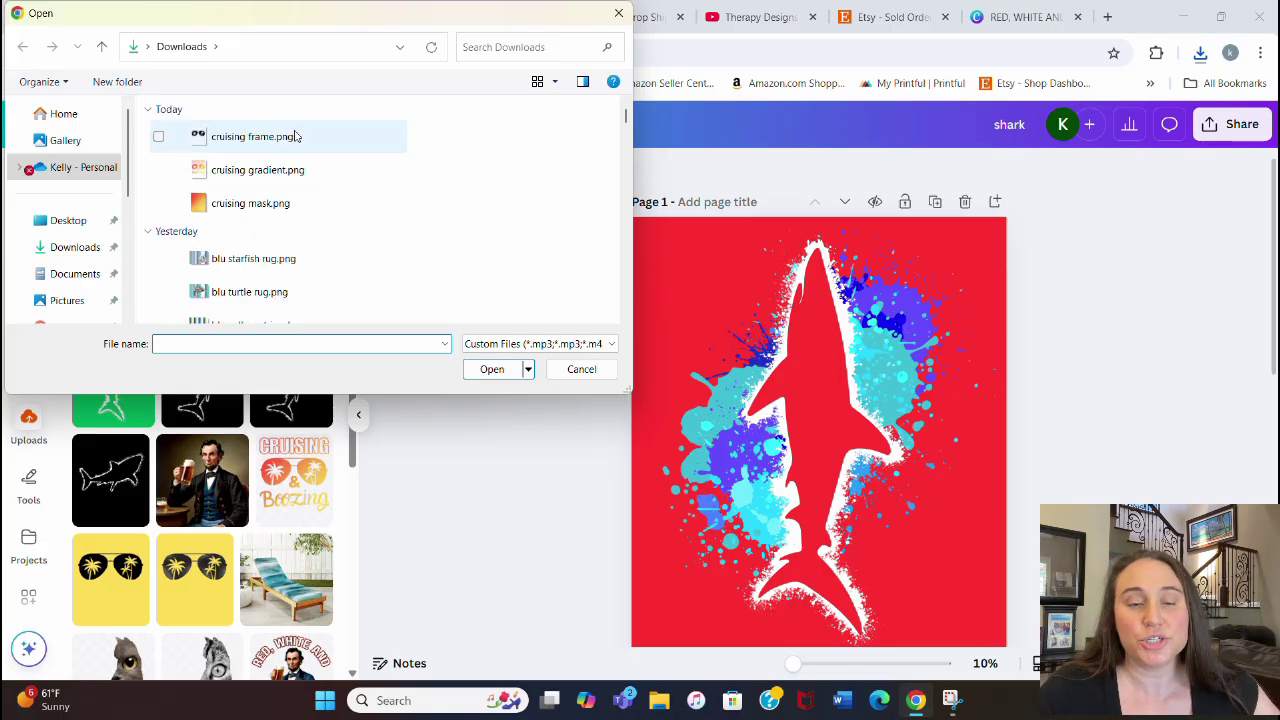
pyautogui.click(292, 140)
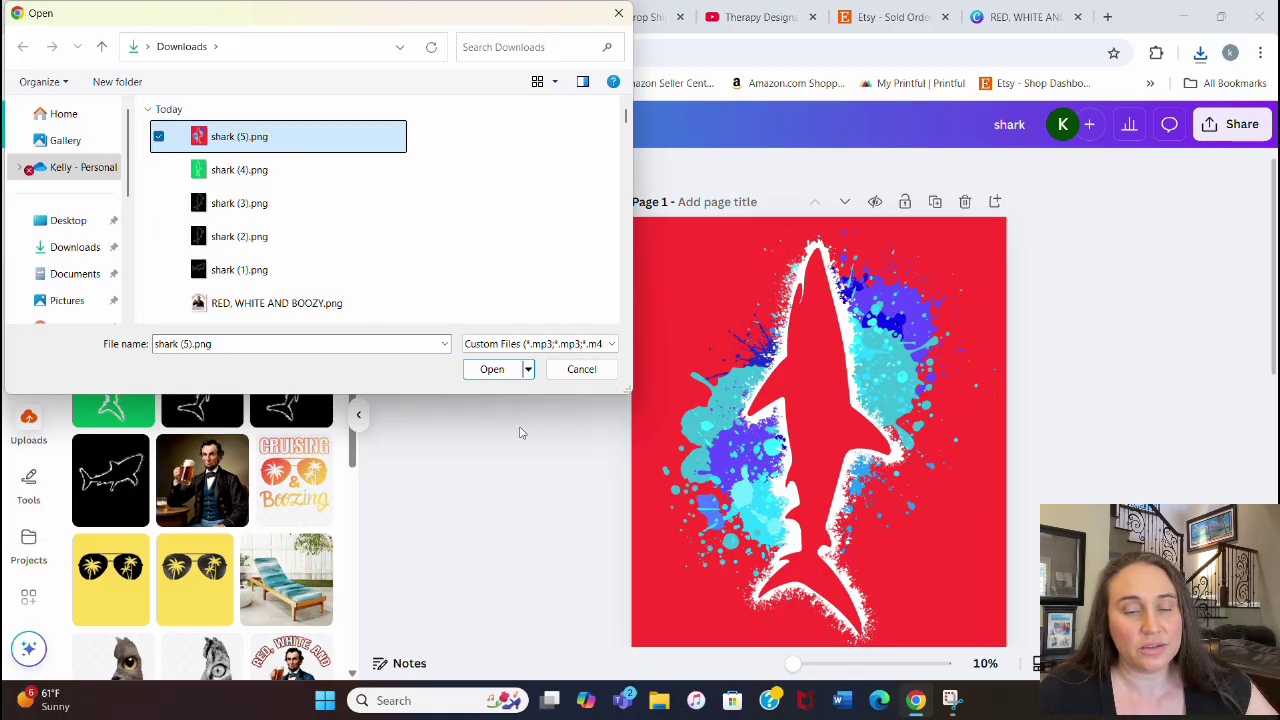
pyautogui.click(491, 369)
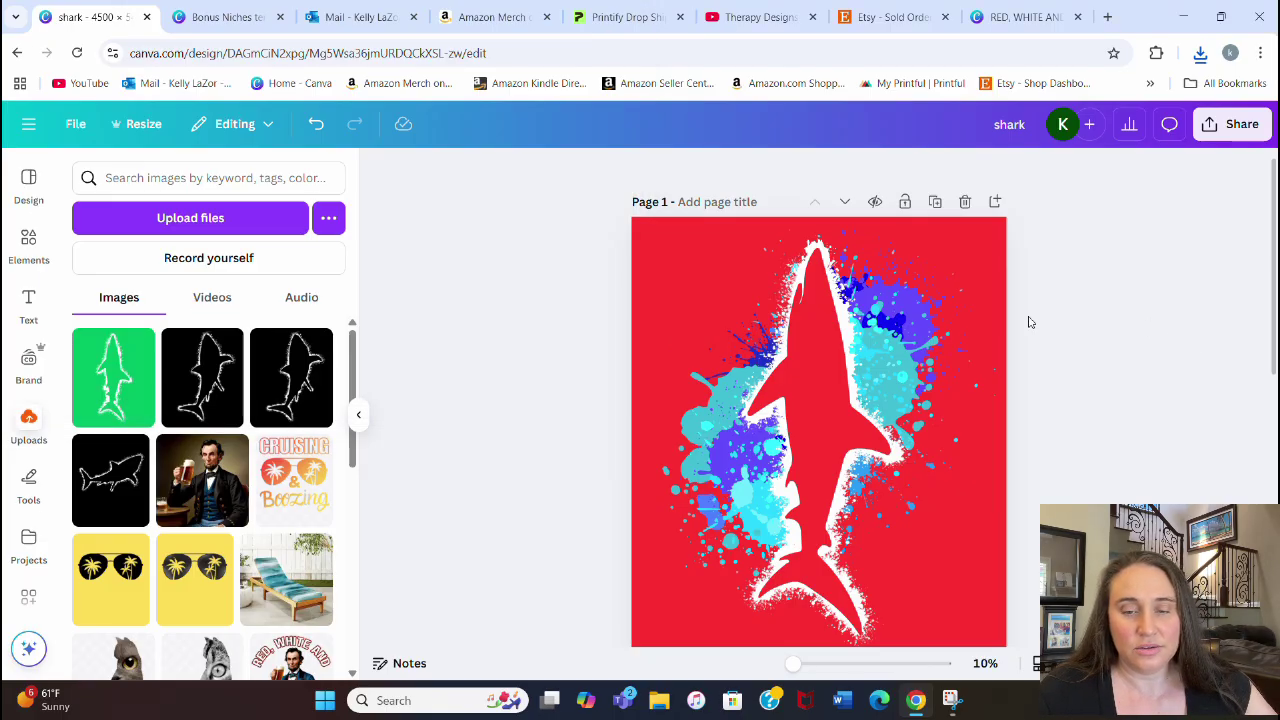
# Place the uploaded red shark image on a blank grey third page and remove its background.
pyautogui.scroll(-5, 1025, 305)
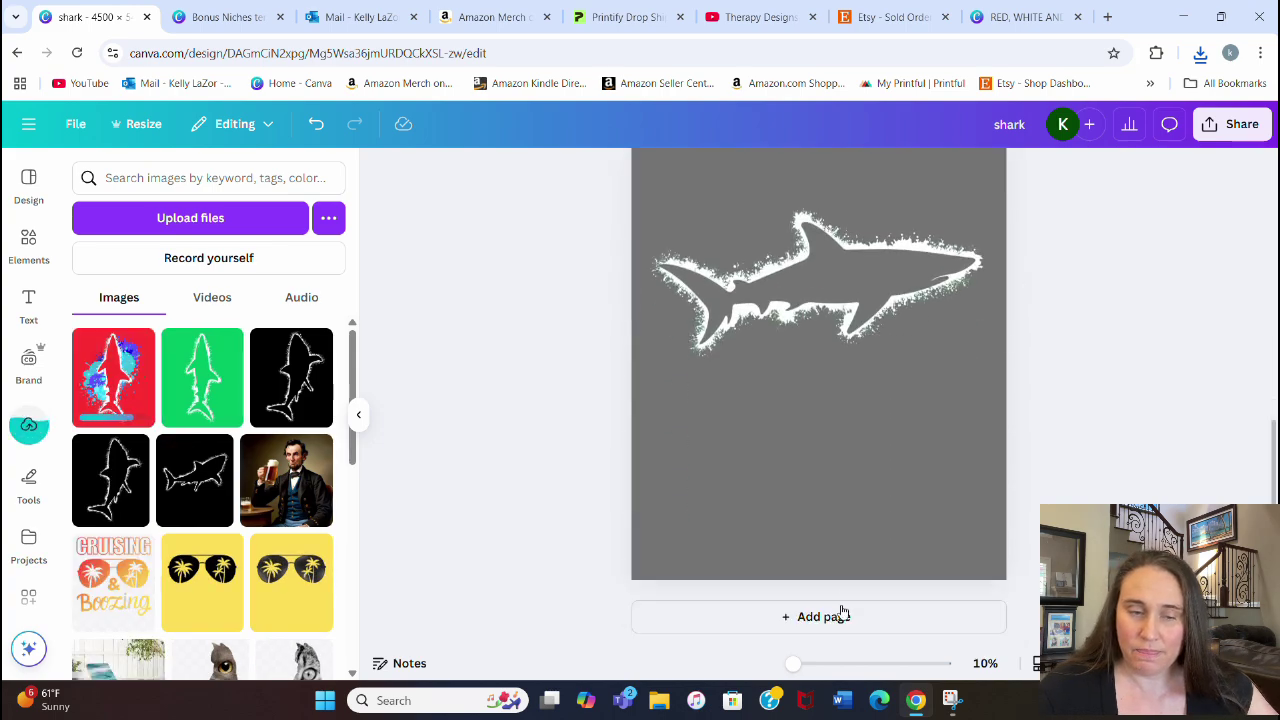
pyautogui.click(145, 383)
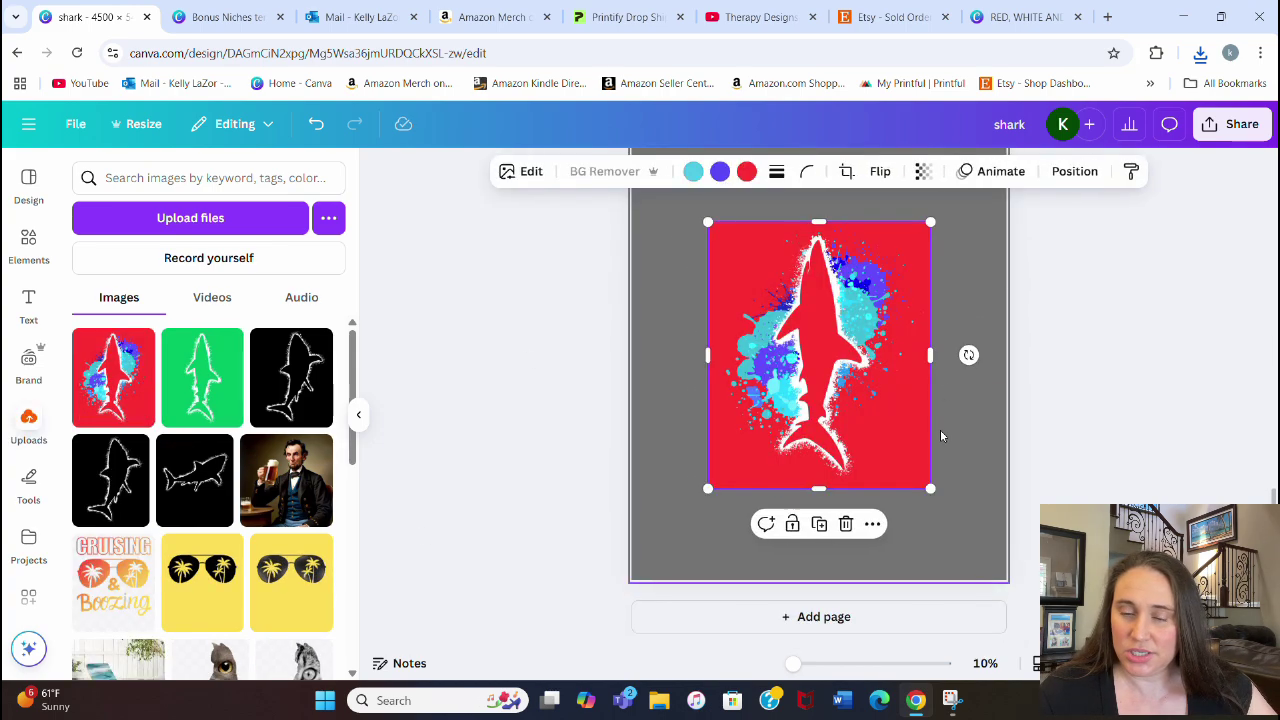
pyautogui.click(942, 430)
pyautogui.click(805, 318)
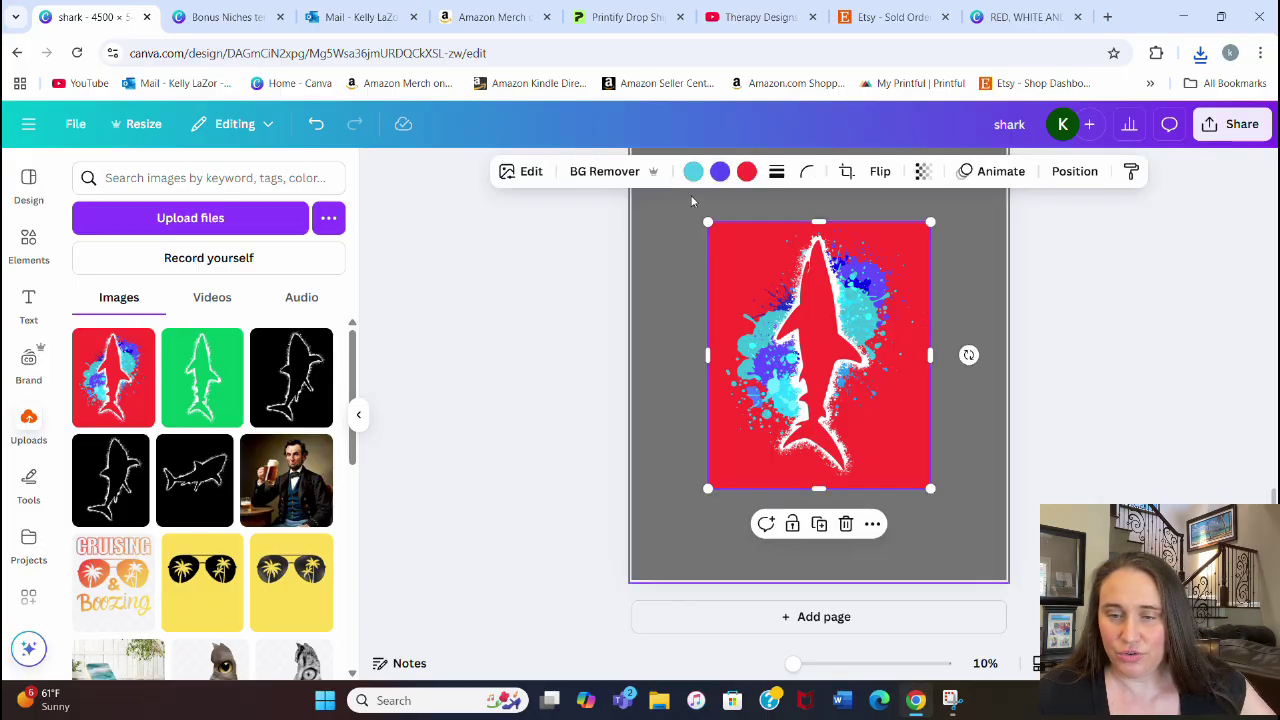
pyautogui.click(608, 172)
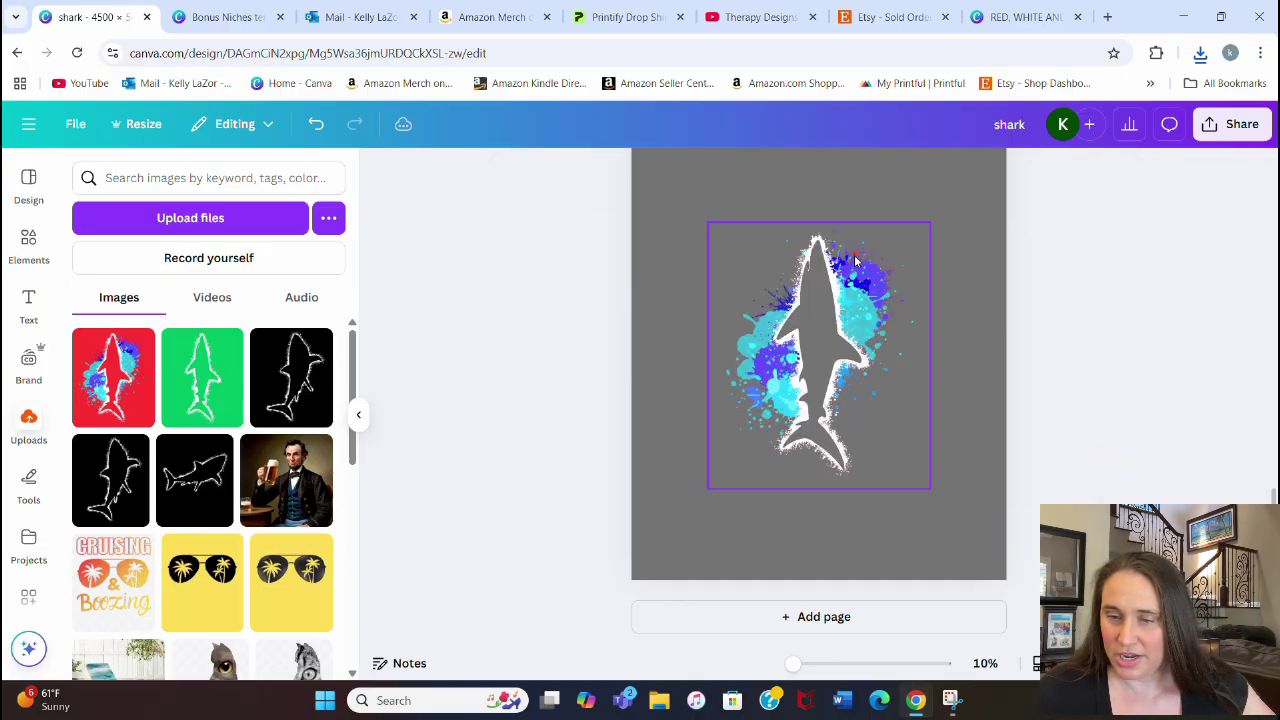
# Rotate the cut-out shark image a quarter turn counterclockwise so the shark lies horizontally with its head facing left.
pyautogui.moveTo(862, 429); pyautogui.dragTo(862, 395)
pyautogui.moveTo(969, 314); pyautogui.dragTo(808, 177)
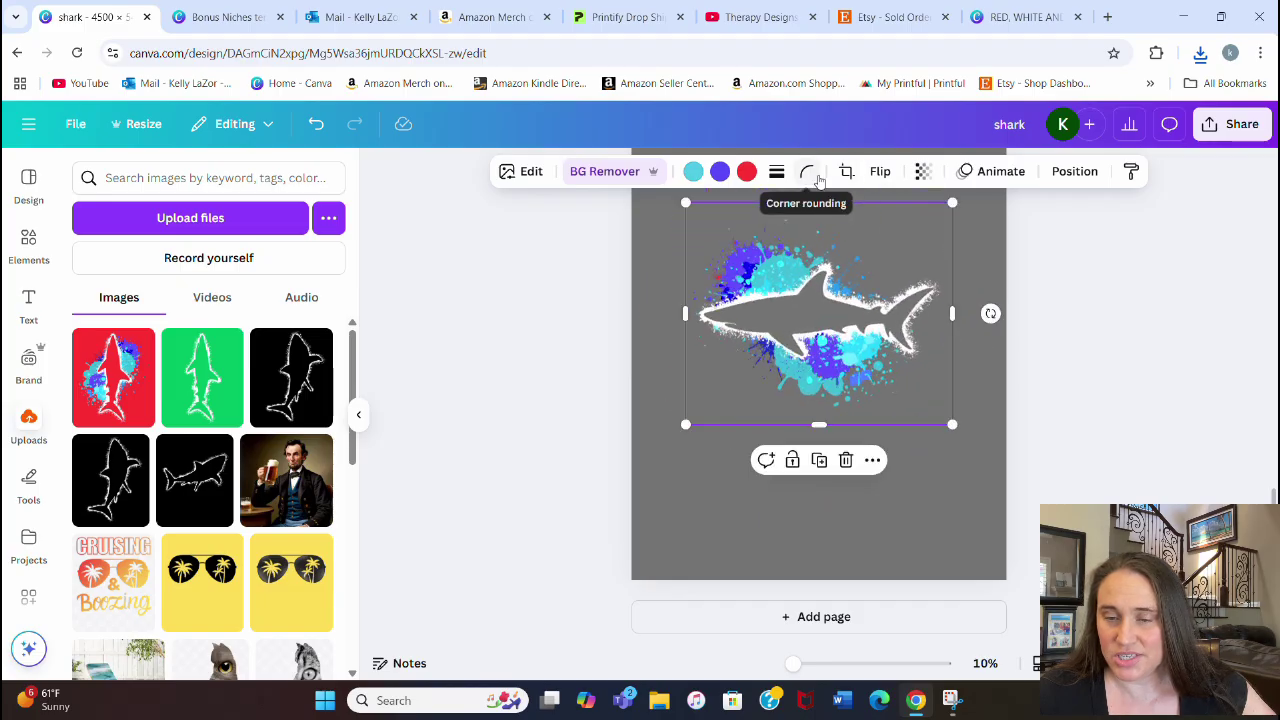
pyautogui.click(1137, 470)
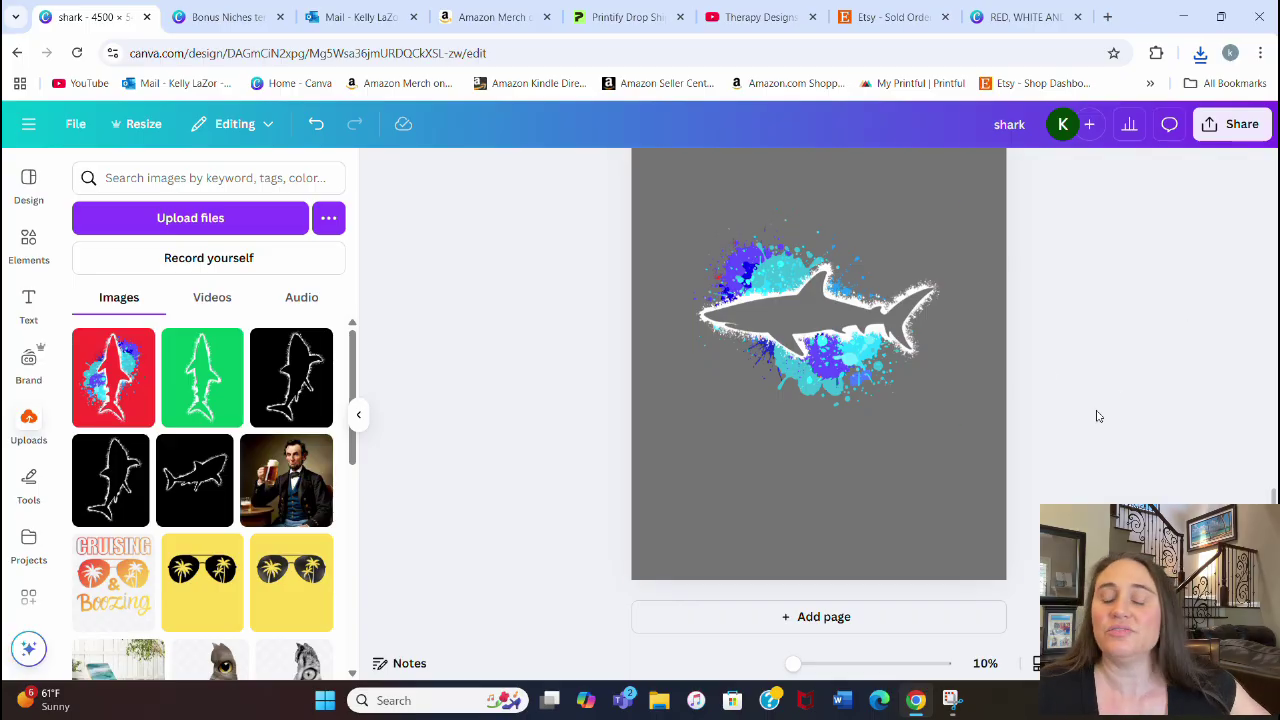
# Flip the shark image horizontally so its head faces right.
pyautogui.click(834, 367)
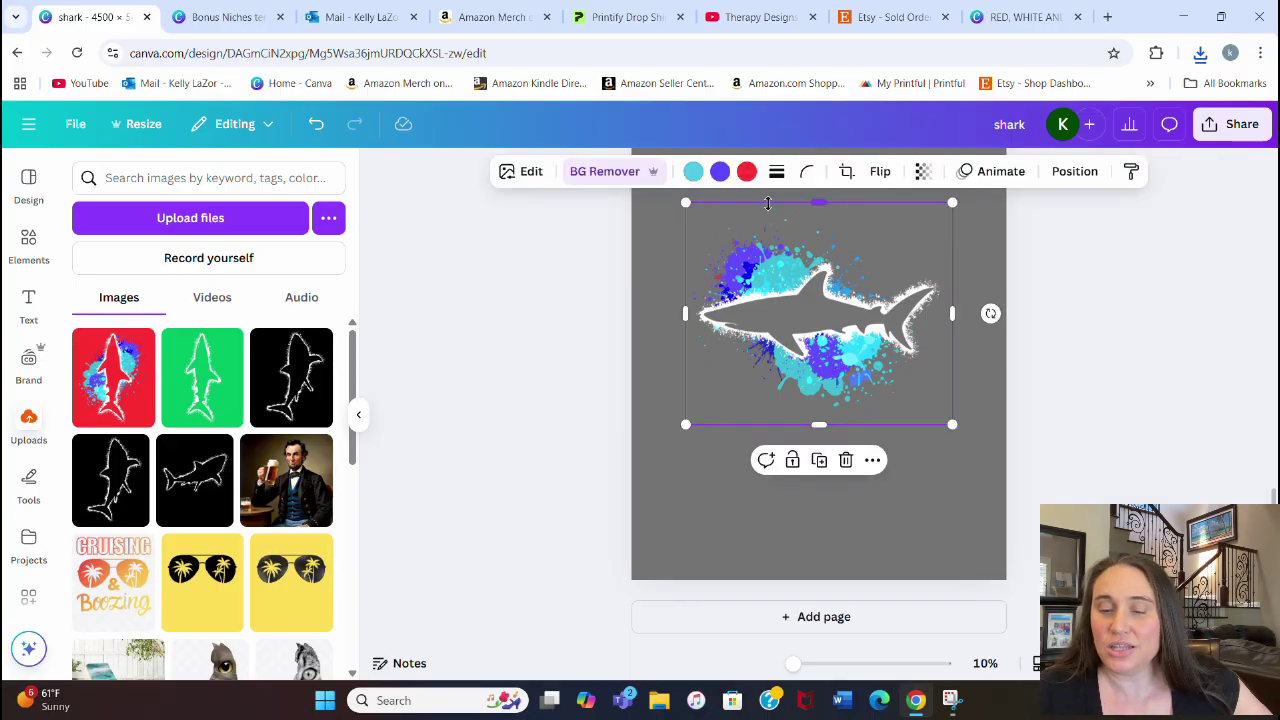
pyautogui.click(880, 171)
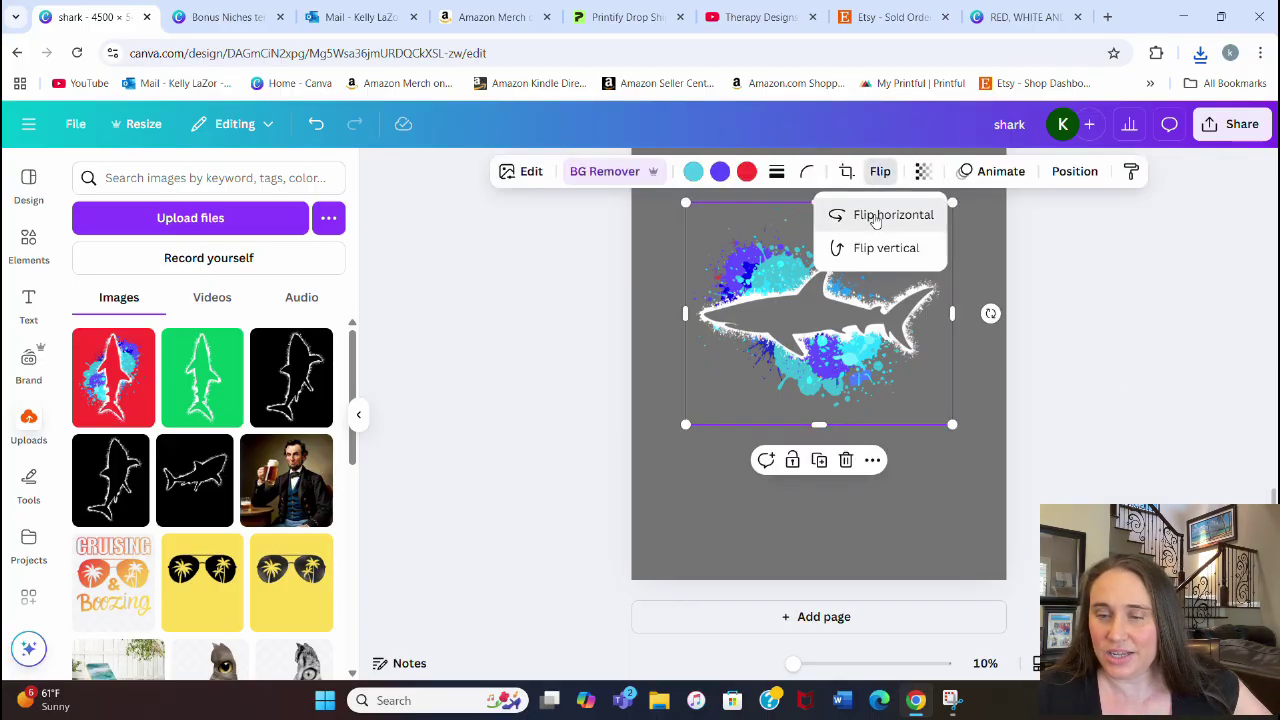
pyautogui.click(875, 218)
pyautogui.click(876, 222)
pyautogui.click(871, 250)
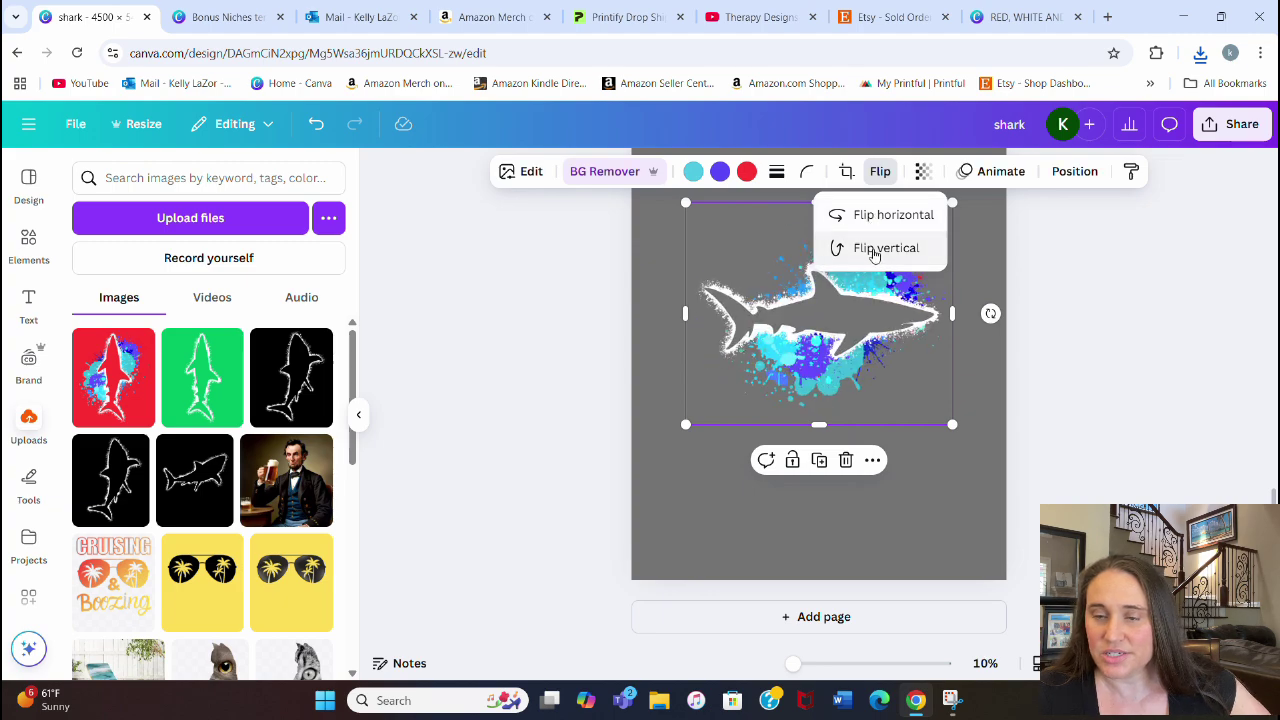
pyautogui.click(1086, 314)
pyautogui.click(1080, 371)
# Enlarge the shark image to about the page width, tilt it slightly counterclockwise and position it in the page's upper part.
pyautogui.scroll(1, 1080, 371)
pyautogui.moveTo(873, 399); pyautogui.dragTo(825, 344)
pyautogui.moveTo(912, 440); pyautogui.dragTo(1009, 505)
pyautogui.moveTo(1035, 365); pyautogui.dragTo(1046, 349)
pyautogui.moveTo(952, 374); pyautogui.dragTo(947, 365)
pyautogui.click(1189, 351)
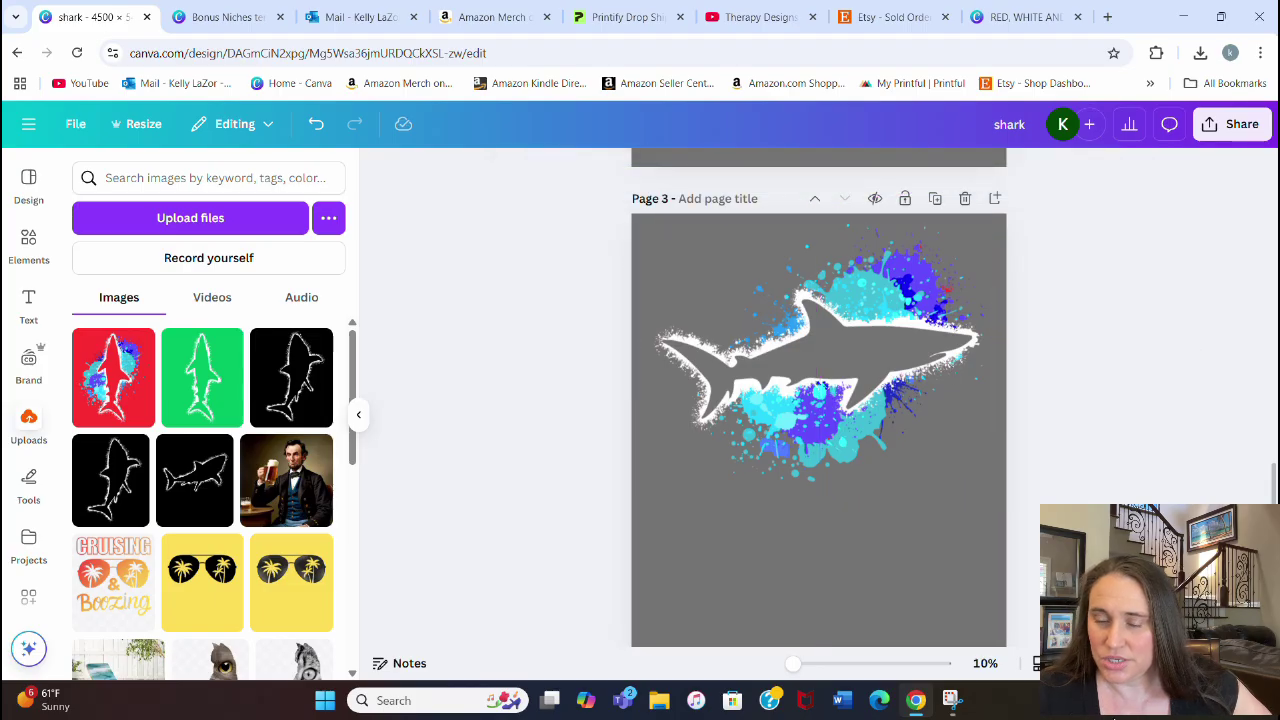
# Change page 3's background color to black.
pyautogui.click(913, 619)
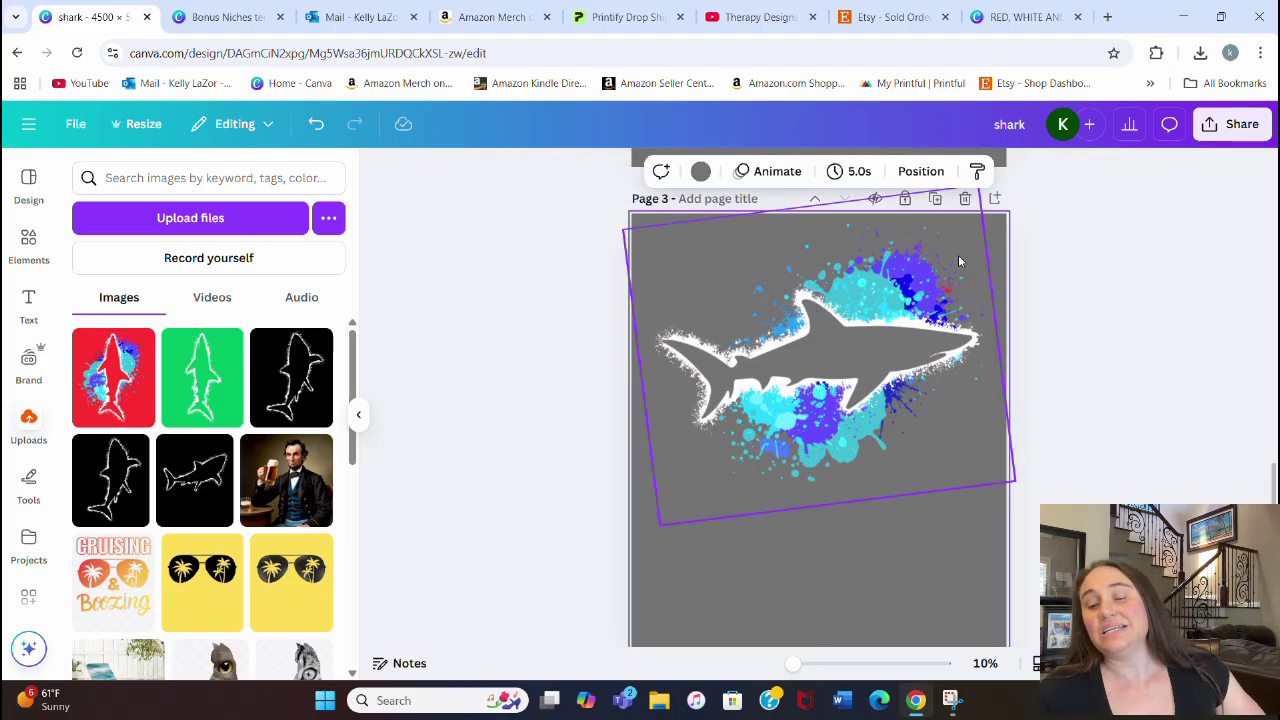
pyautogui.click(702, 171)
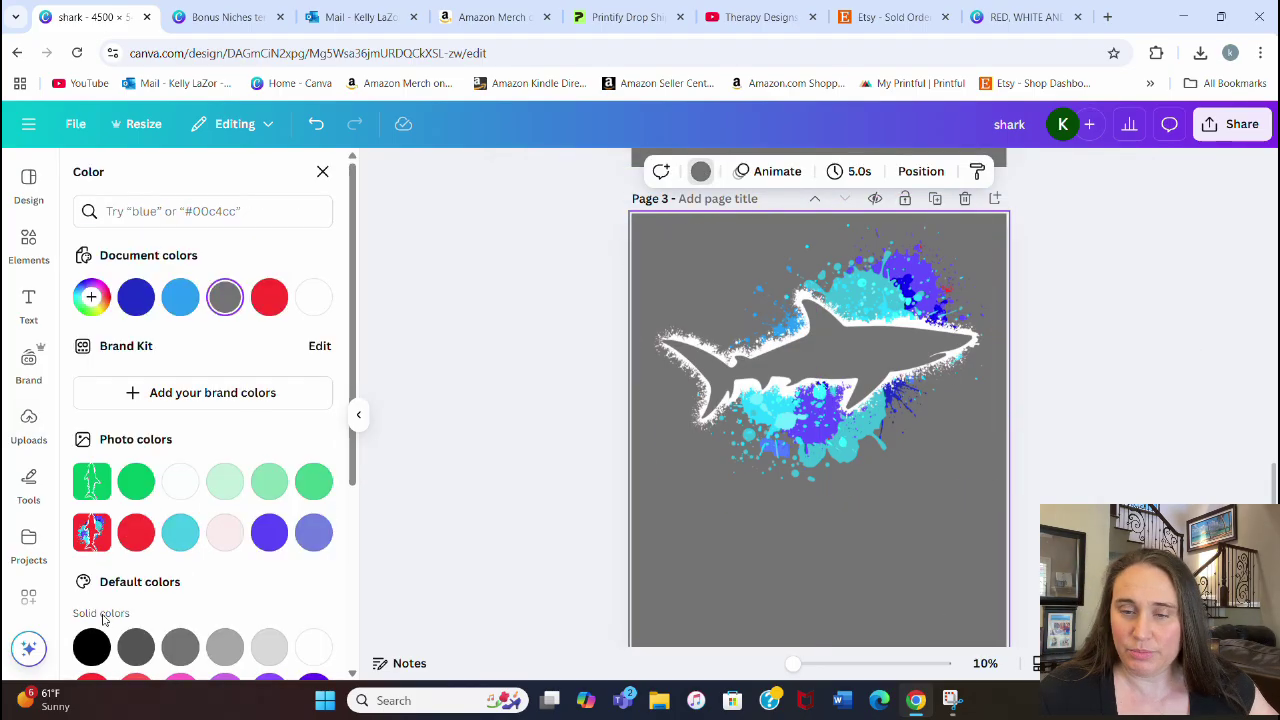
pyautogui.click(104, 652)
pyautogui.click(1147, 405)
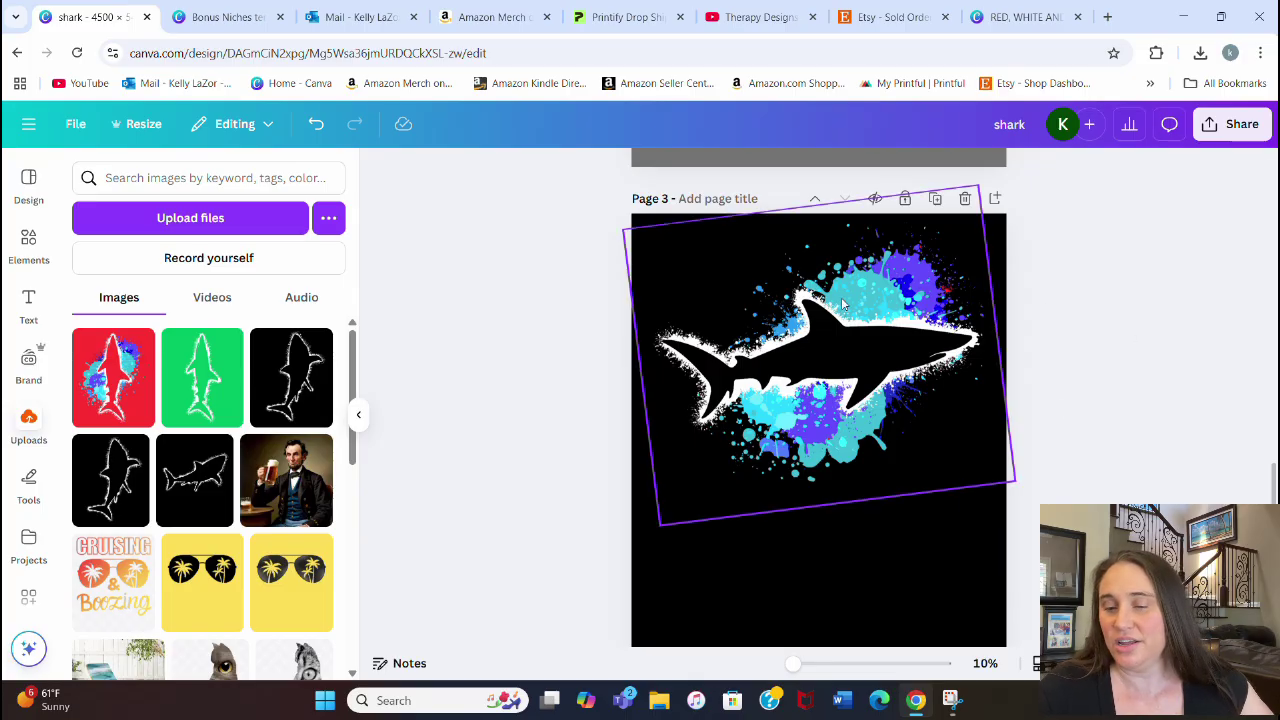
# Erase the leftover red spots beside the purple splatter with the Background Remover's Erase brush at size 7.
pyautogui.click(940, 295)
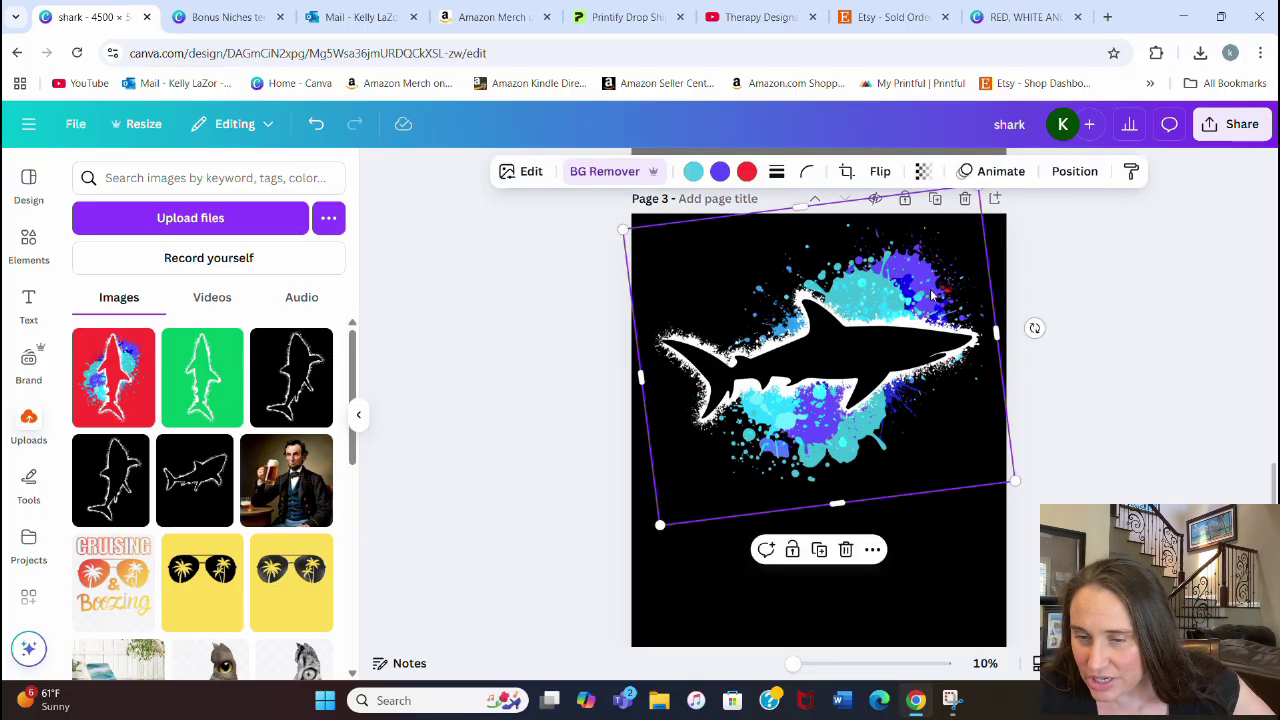
pyautogui.click(628, 177)
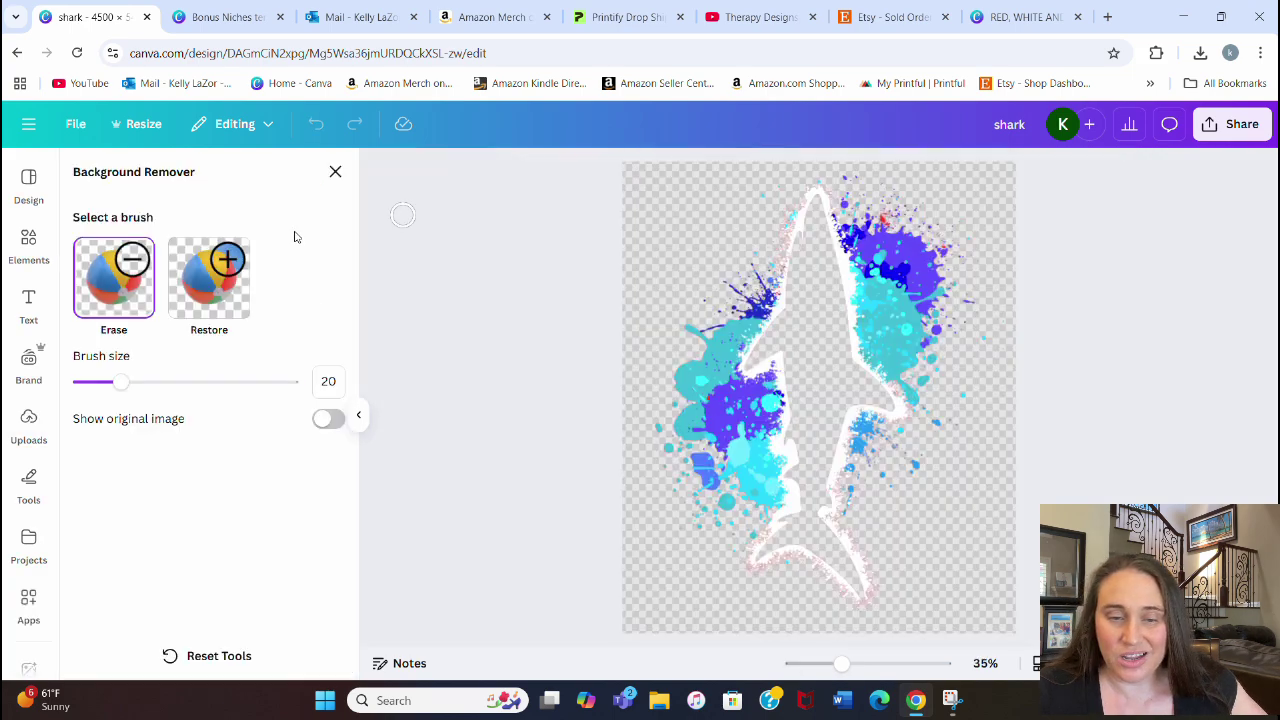
pyautogui.moveTo(120, 382); pyautogui.dragTo(94, 381)
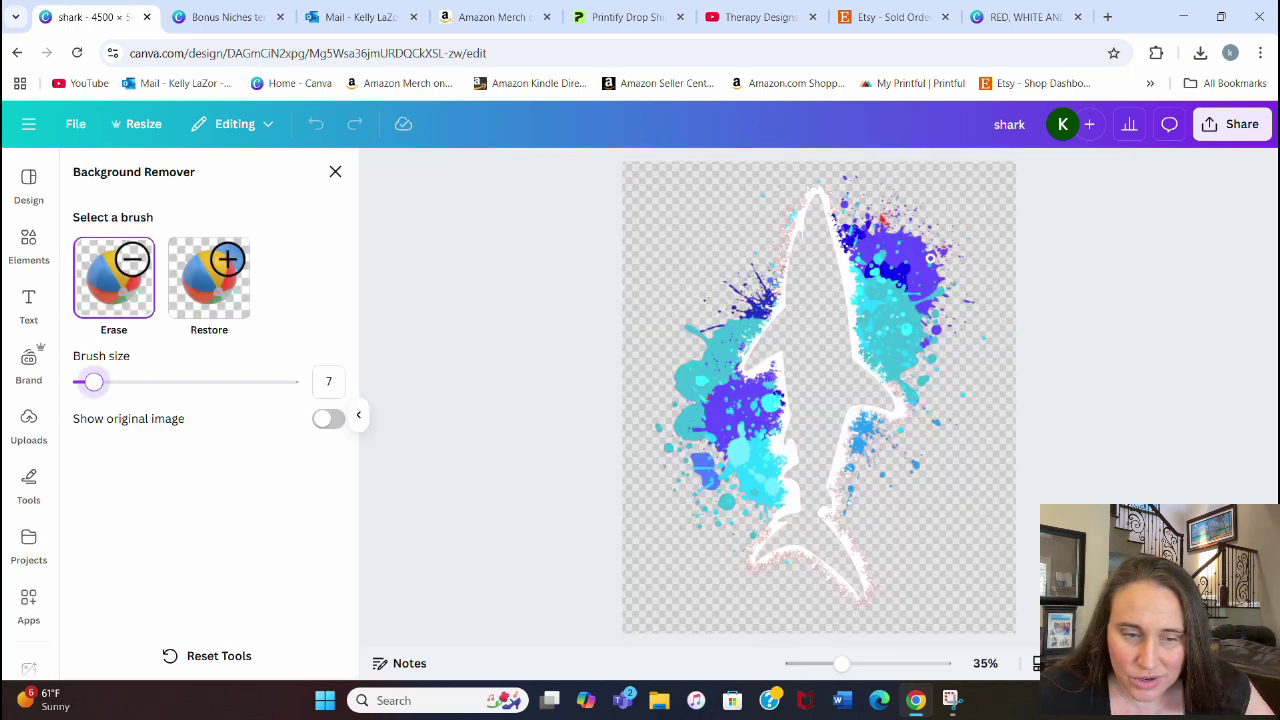
pyautogui.click(888, 222)
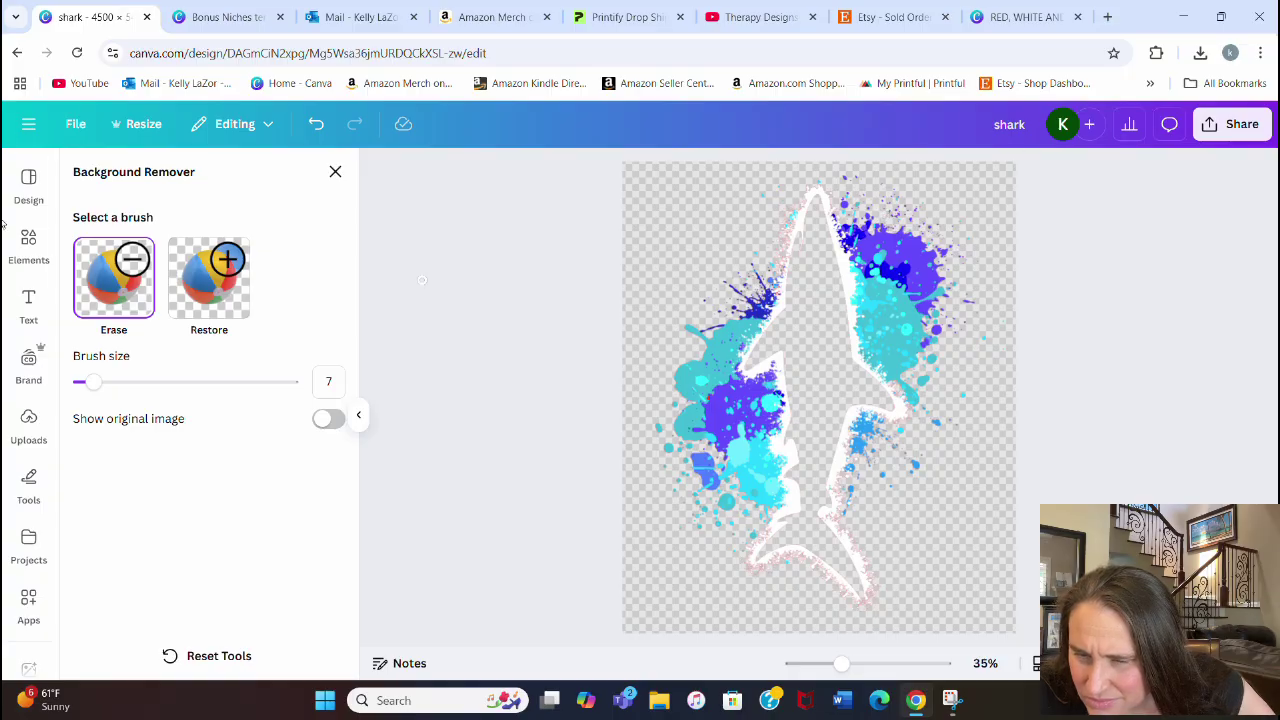
pyautogui.click(335, 171)
pyautogui.click(1082, 350)
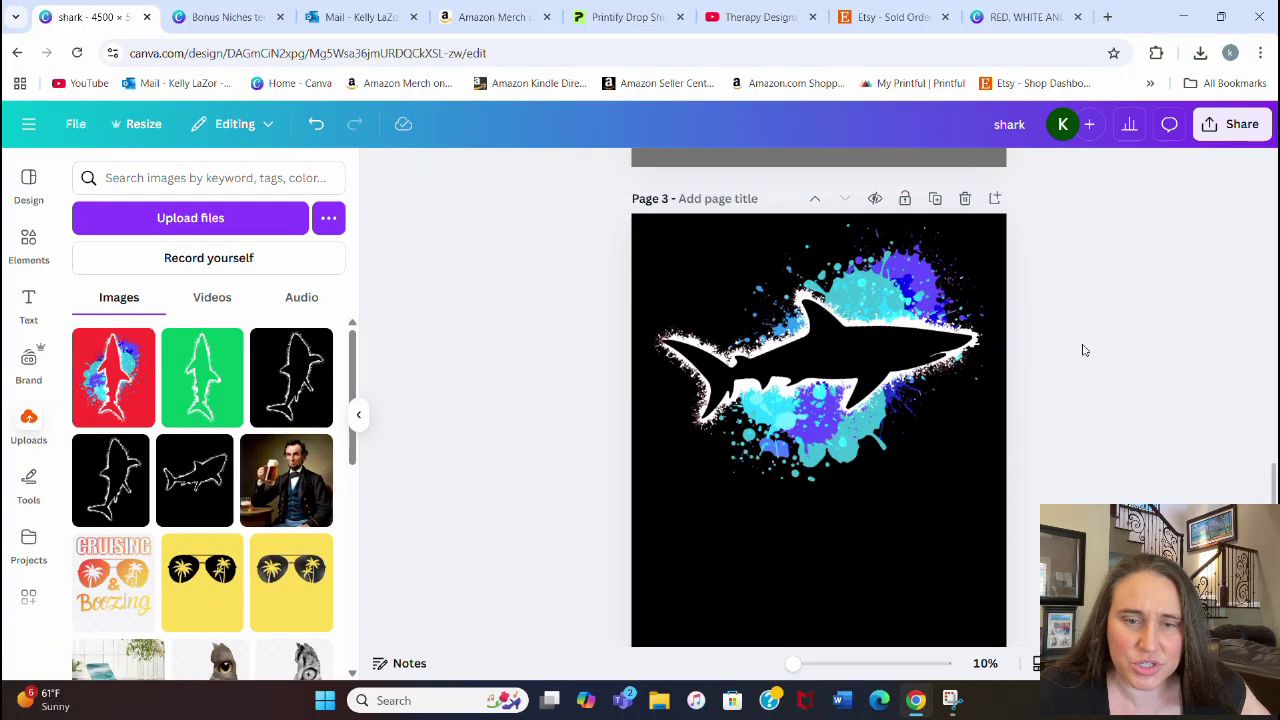
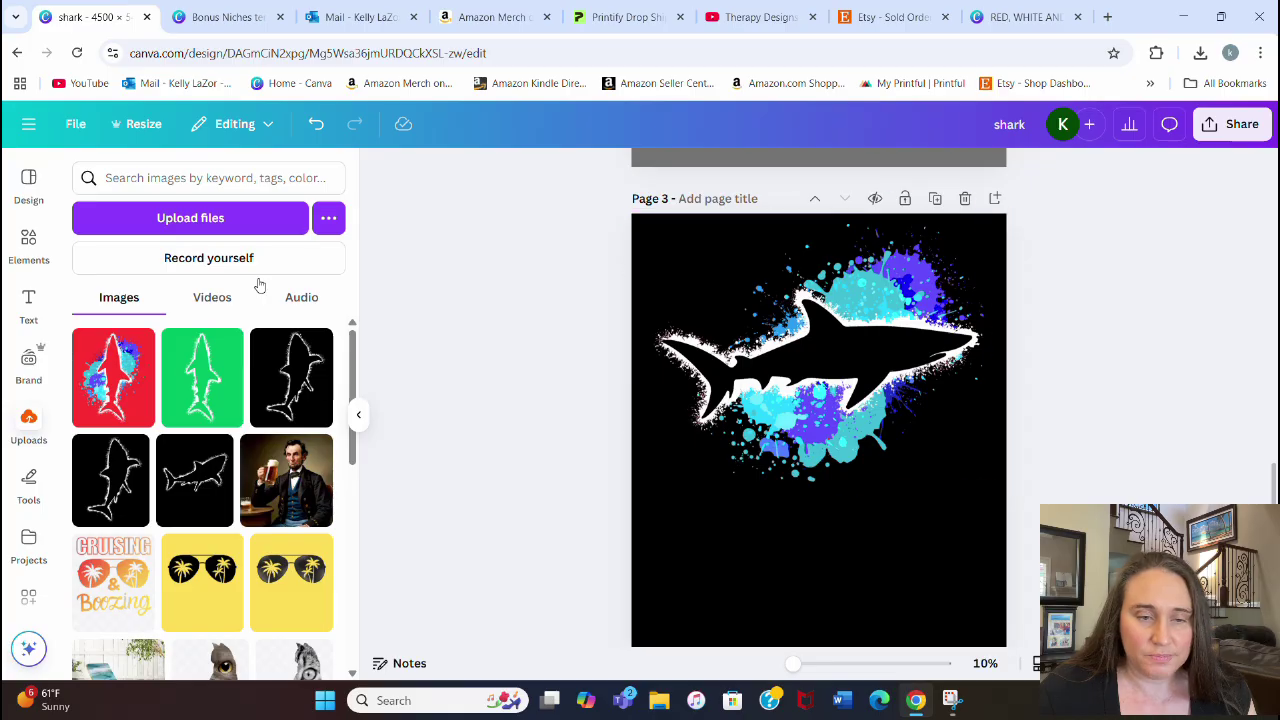
# Try a scaled-down light blue watercolor stroke over the shark's body, sent one layer behind the outline, and undo the addition.
pyautogui.click(29, 237)
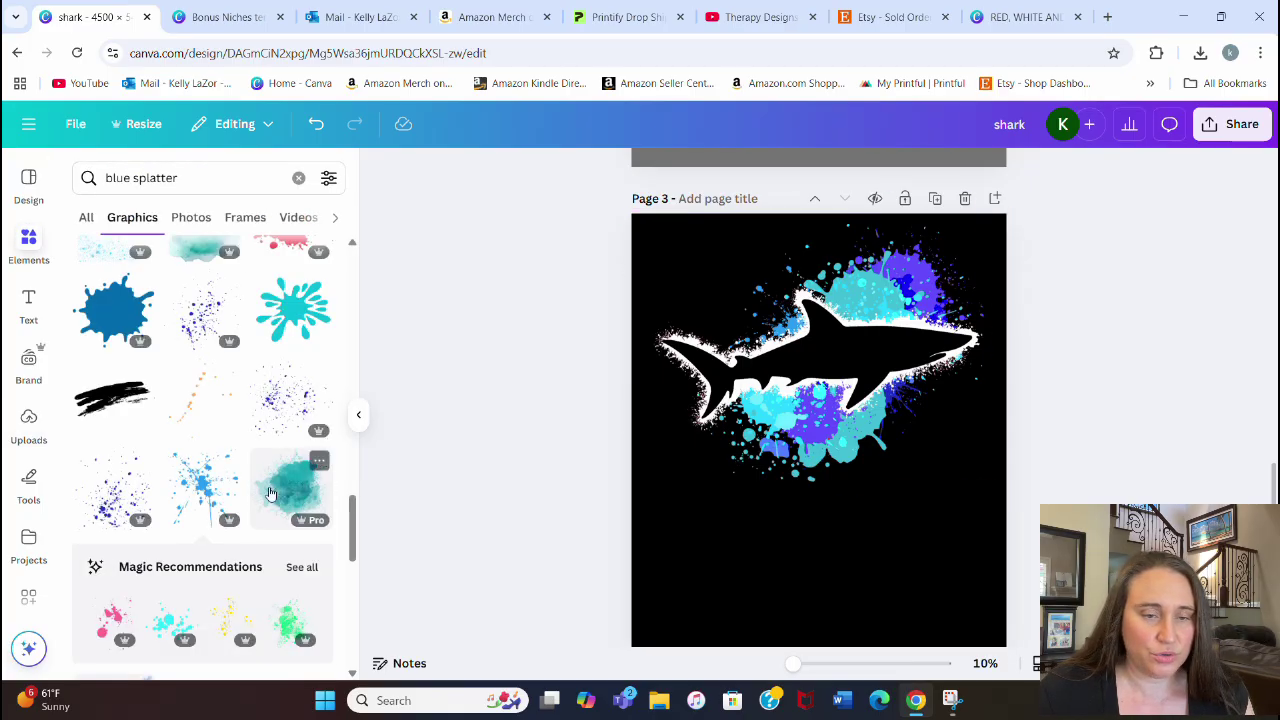
pyautogui.scroll(-4, 205, 375)
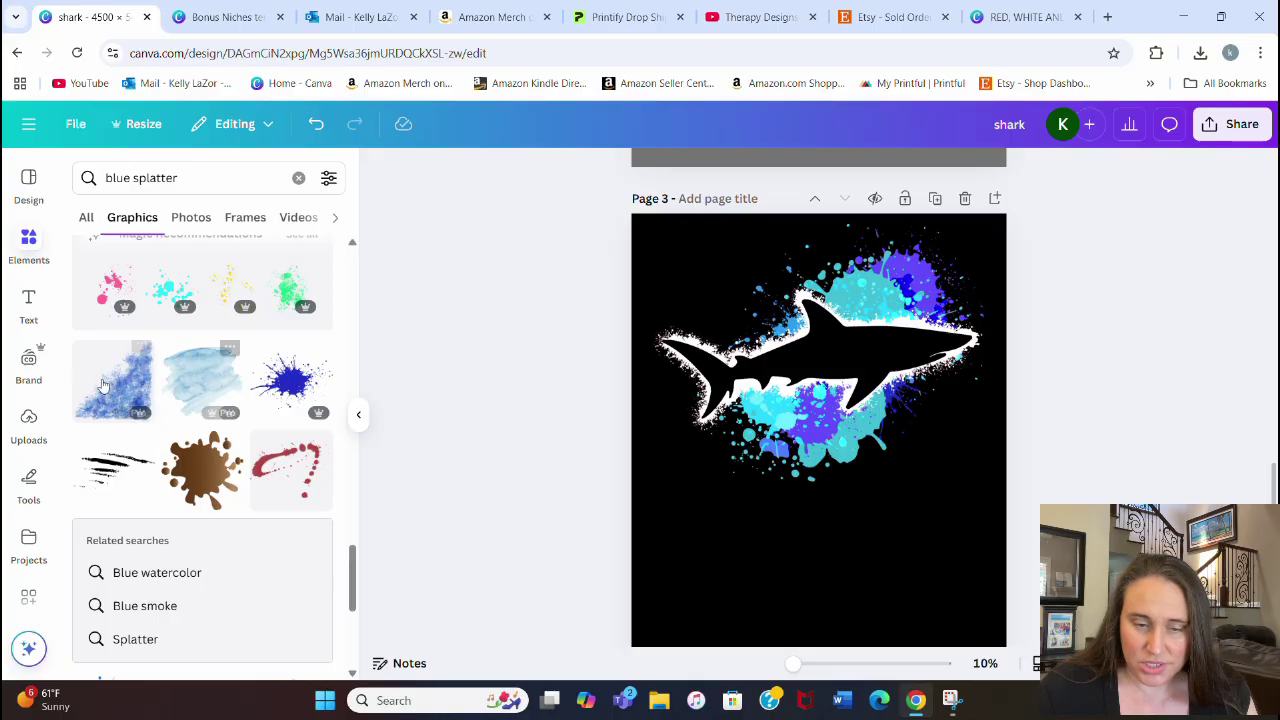
pyautogui.click(203, 389)
pyautogui.moveTo(805, 425); pyautogui.dragTo(860, 410)
pyautogui.moveTo(1021, 553); pyautogui.dragTo(872, 428)
pyautogui.moveTo(820, 375); pyautogui.dragTo(860, 374)
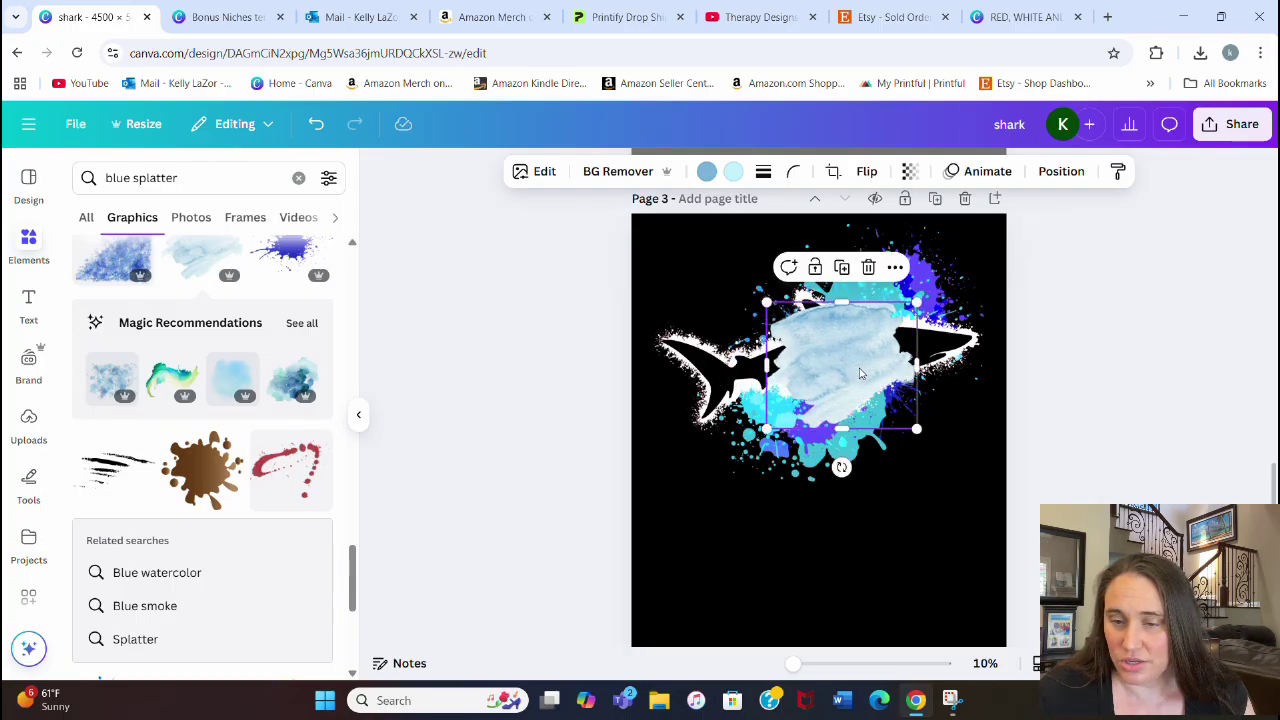
pyautogui.hotkey('ctrl', '[')
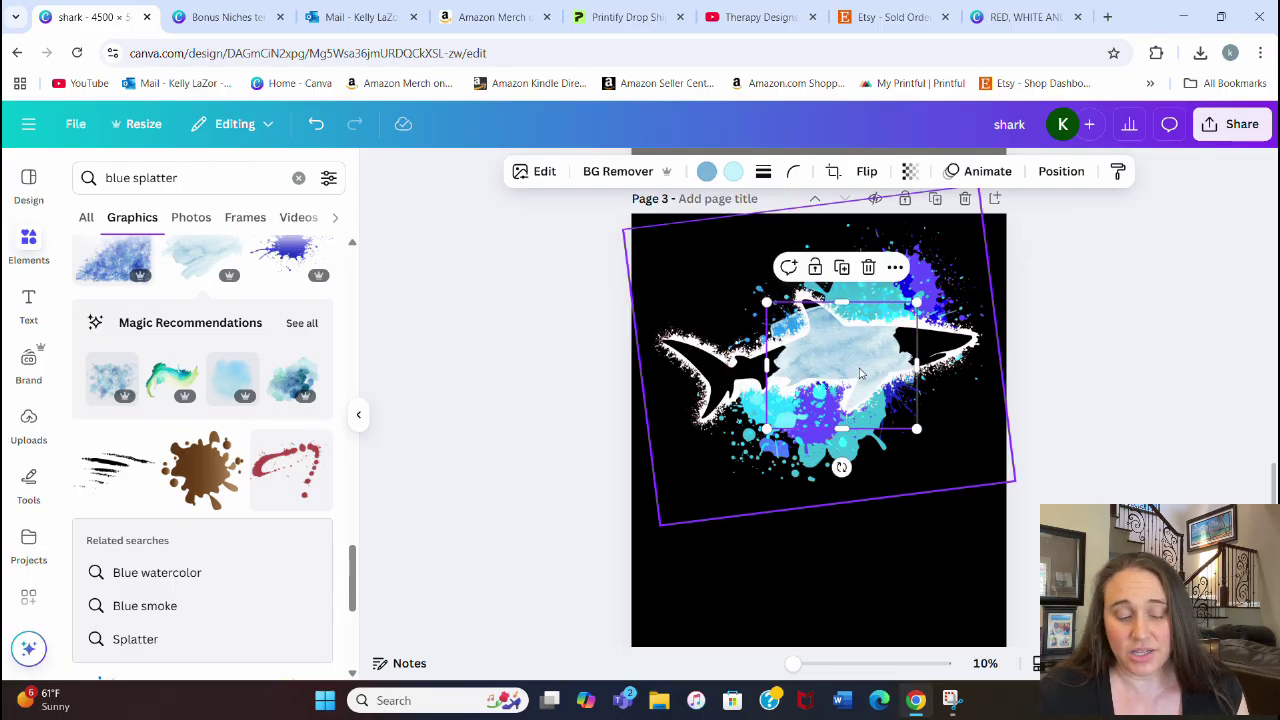
pyautogui.click(1100, 352)
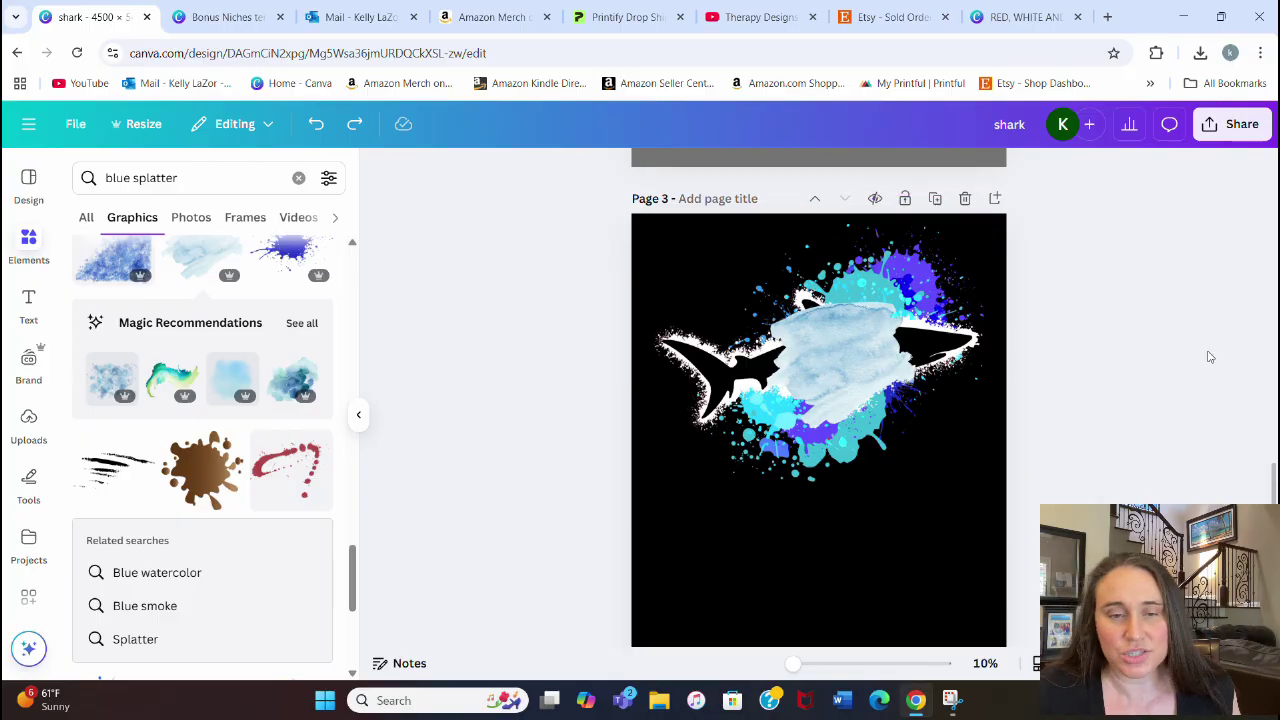
pyautogui.hotkey('ctrl', 'z')
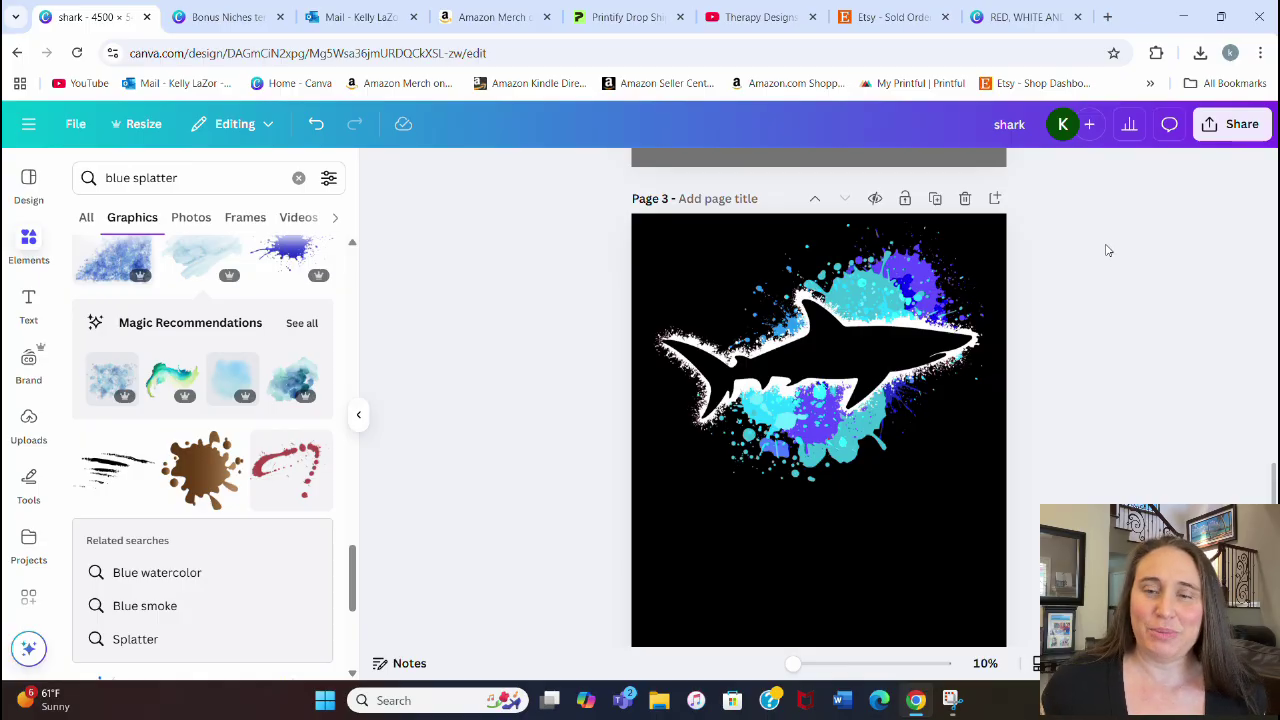
# Download only the current page 3 as a PNG with a transparent background.
pyautogui.click(1232, 124)
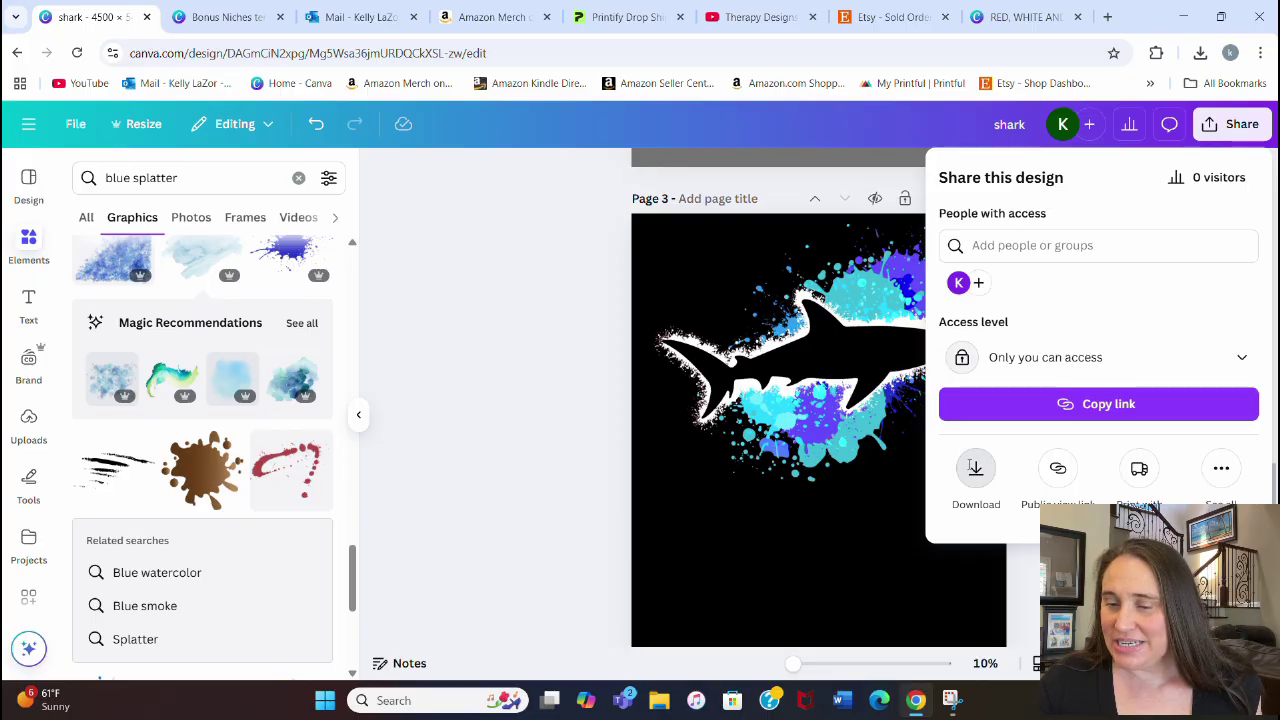
pyautogui.click(973, 466)
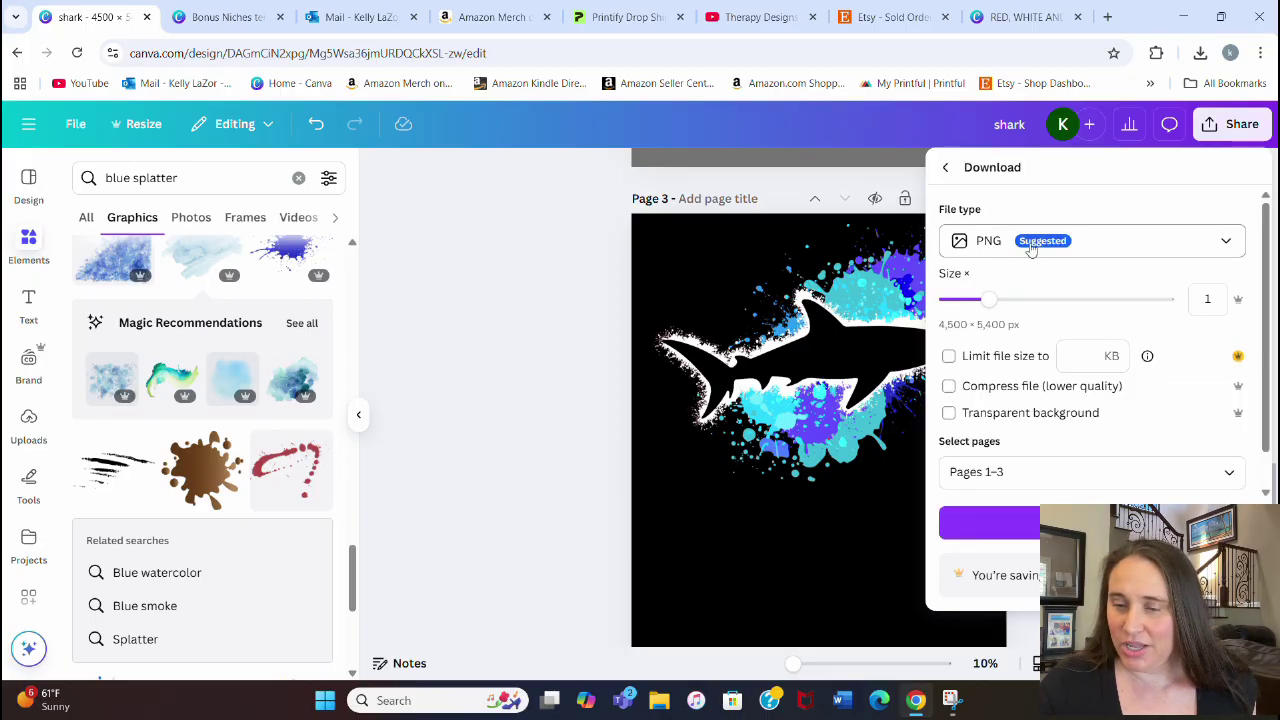
pyautogui.click(983, 413)
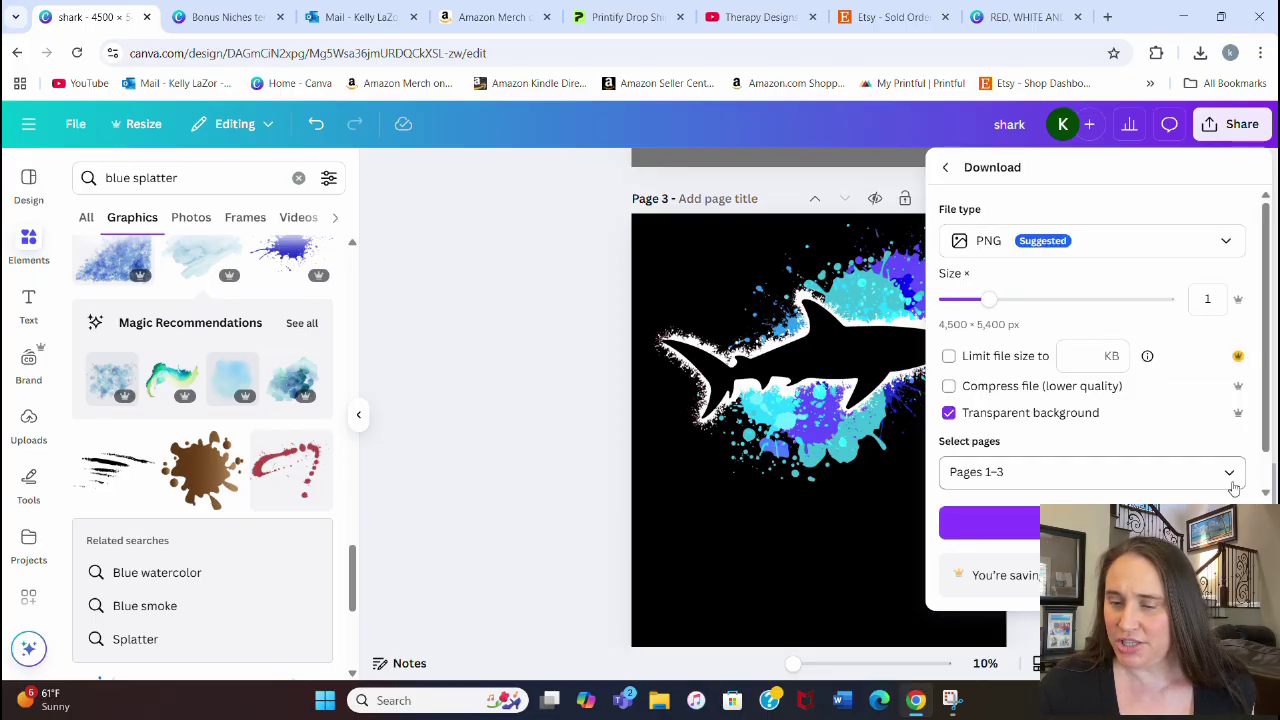
pyautogui.click(1230, 477)
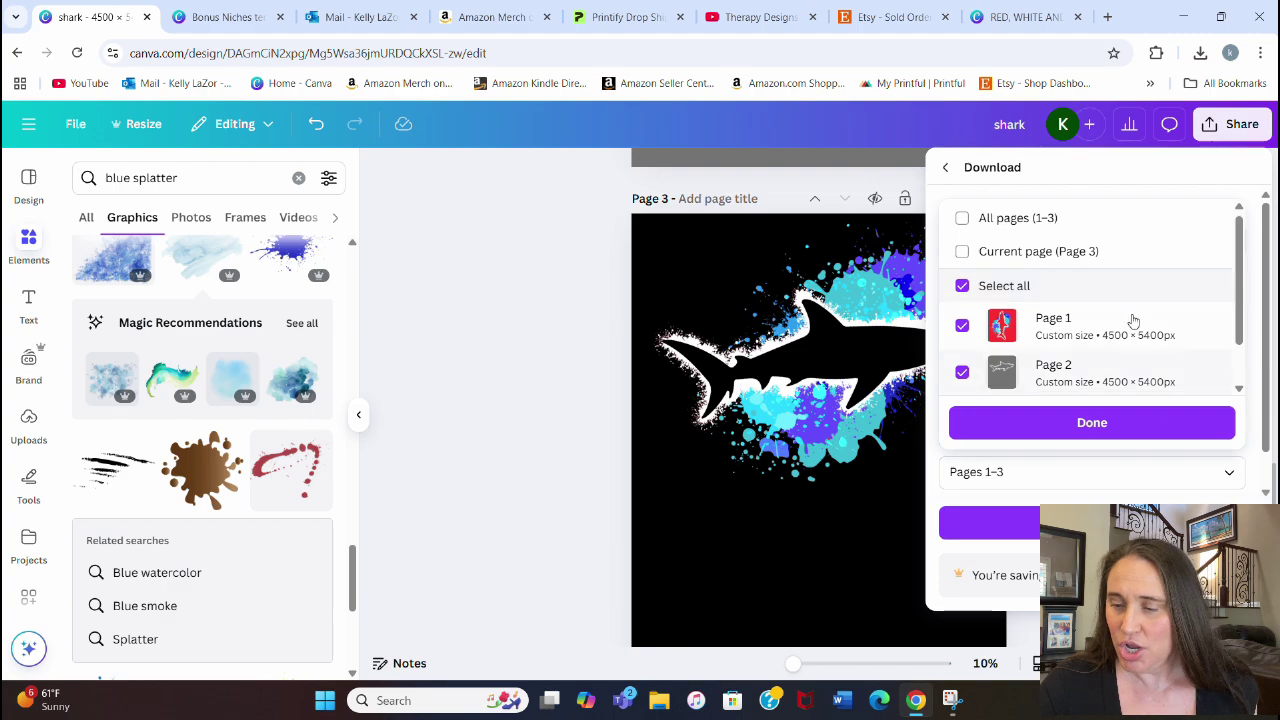
pyautogui.click(1091, 257)
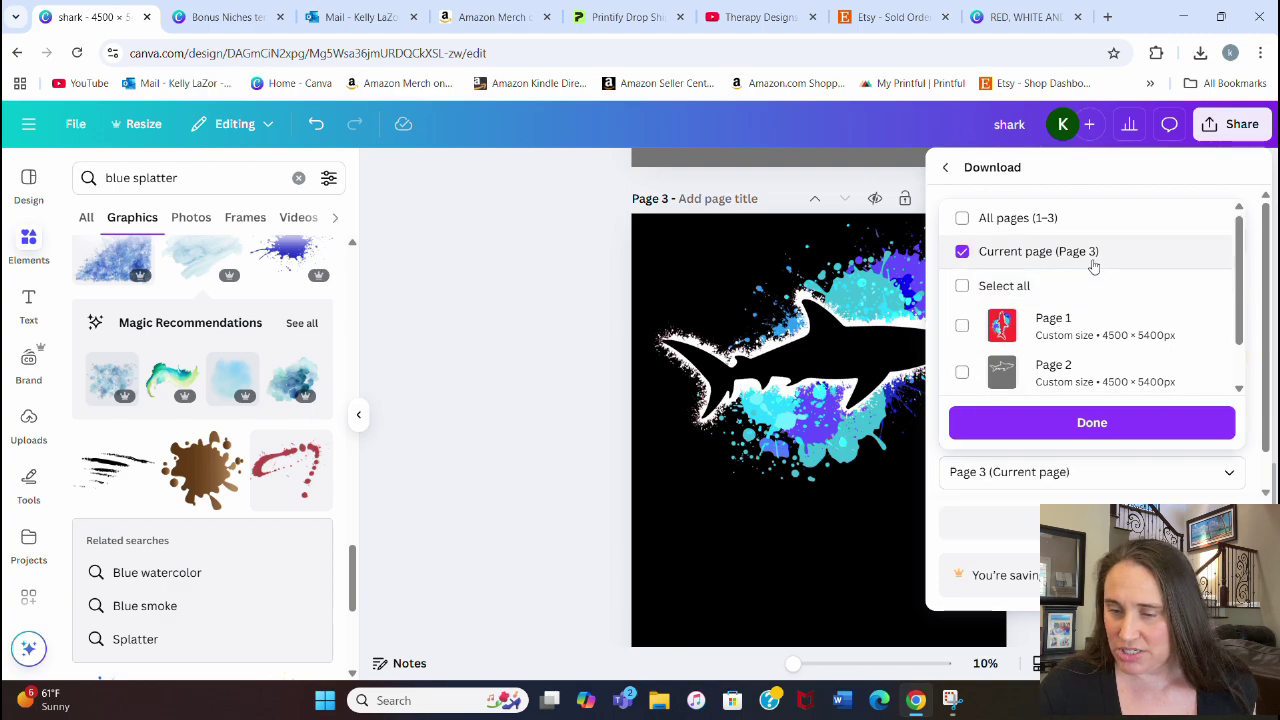
pyautogui.click(1059, 430)
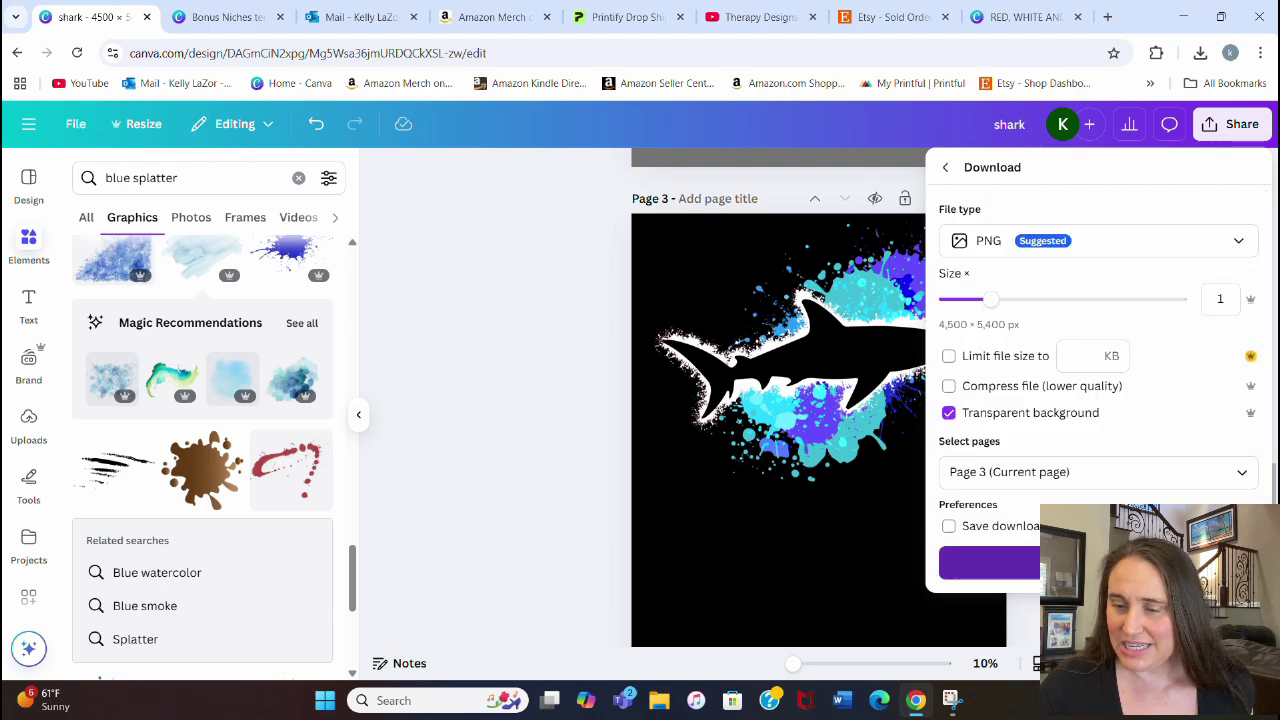
pyautogui.click(952, 560)
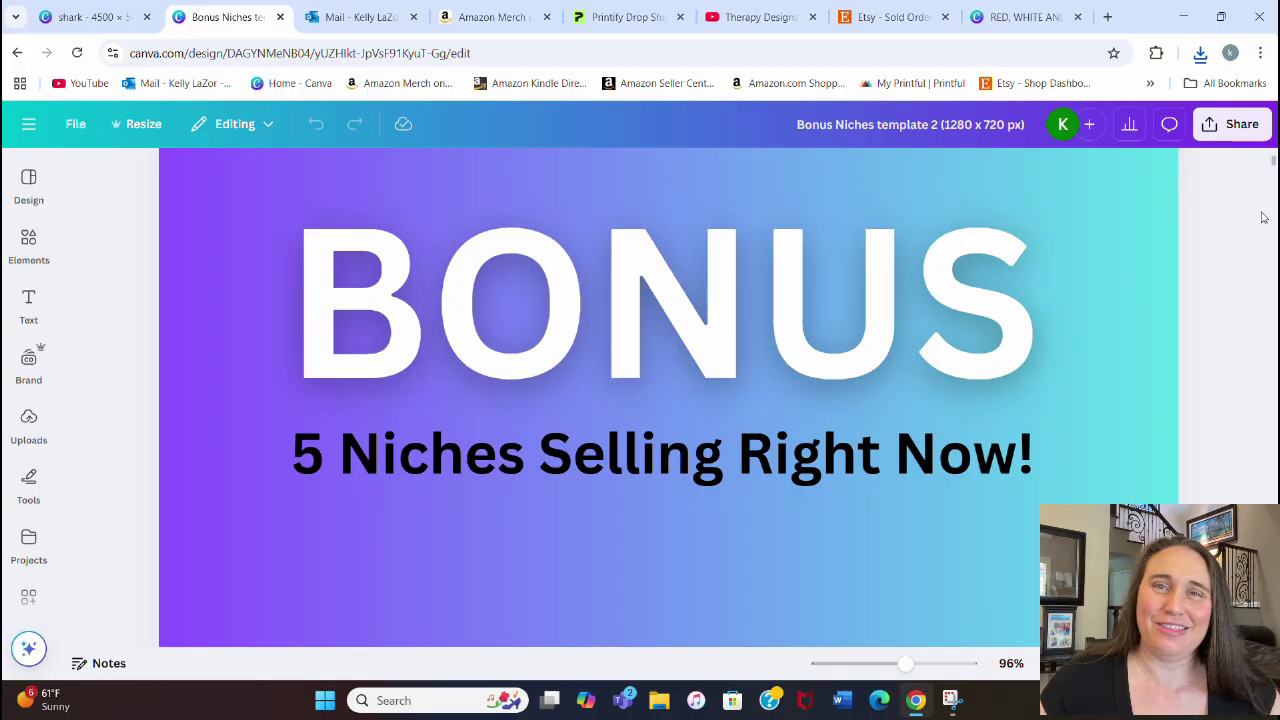
# Switch to the Bonus Niches template design and view its numbered list of shark slogans.
pyautogui.scroll(-5, 1269, 252)
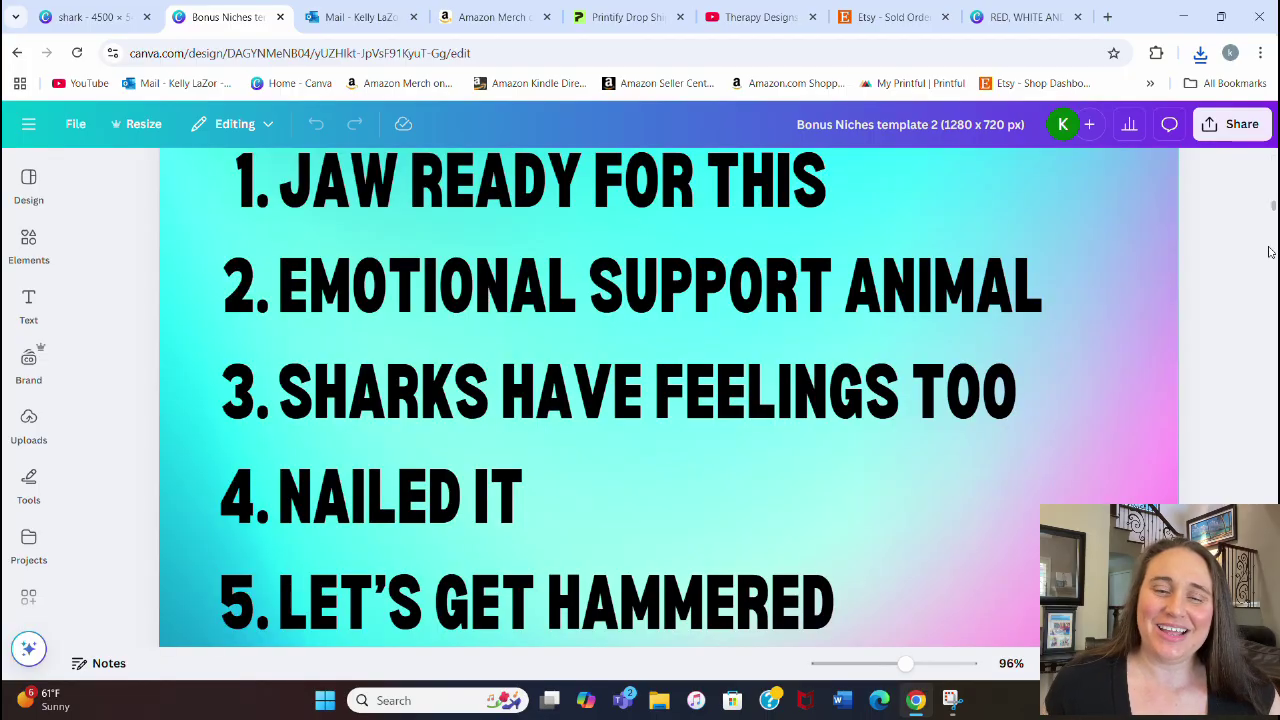